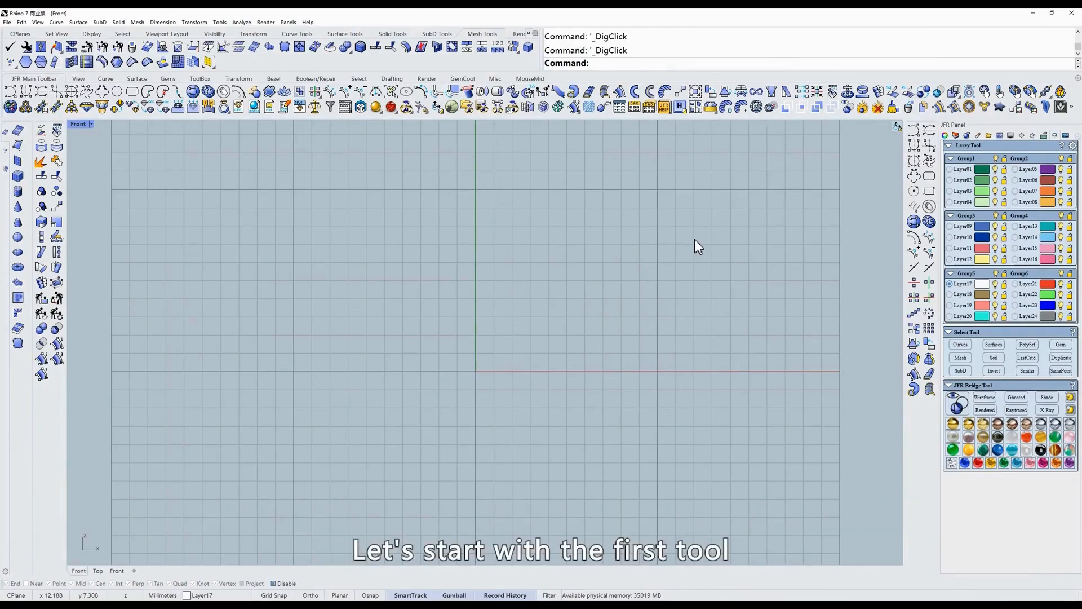
# Step: Insert the necklace bust model 23.jff from the database's Common Add-ons category
pyautogui.click(270, 108)
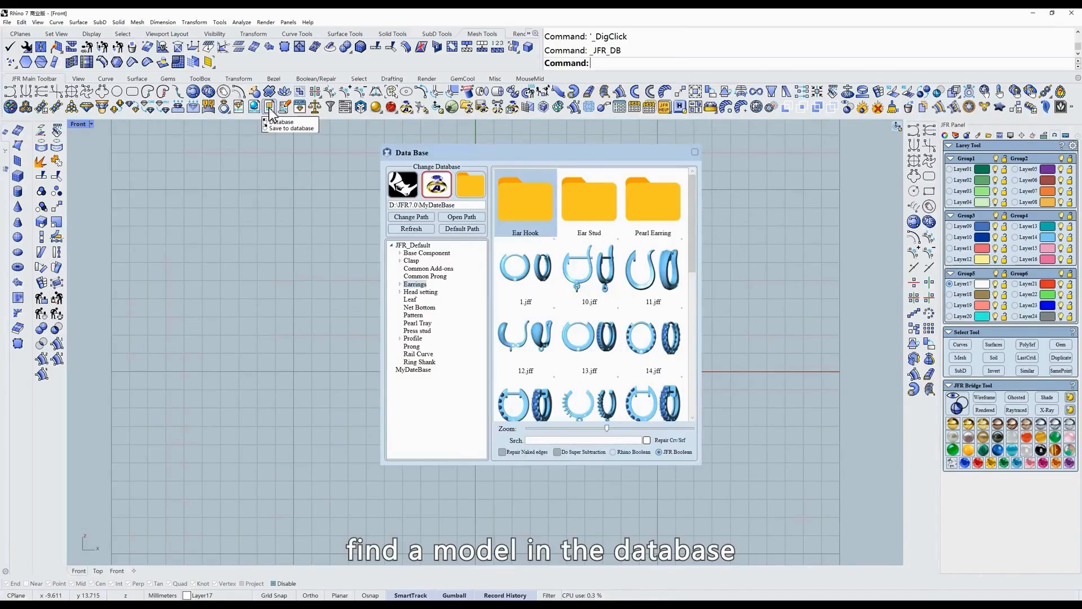
pyautogui.click(438, 269)
pyautogui.scroll(-3, 597, 279)
pyautogui.scroll(-3, 596, 280)
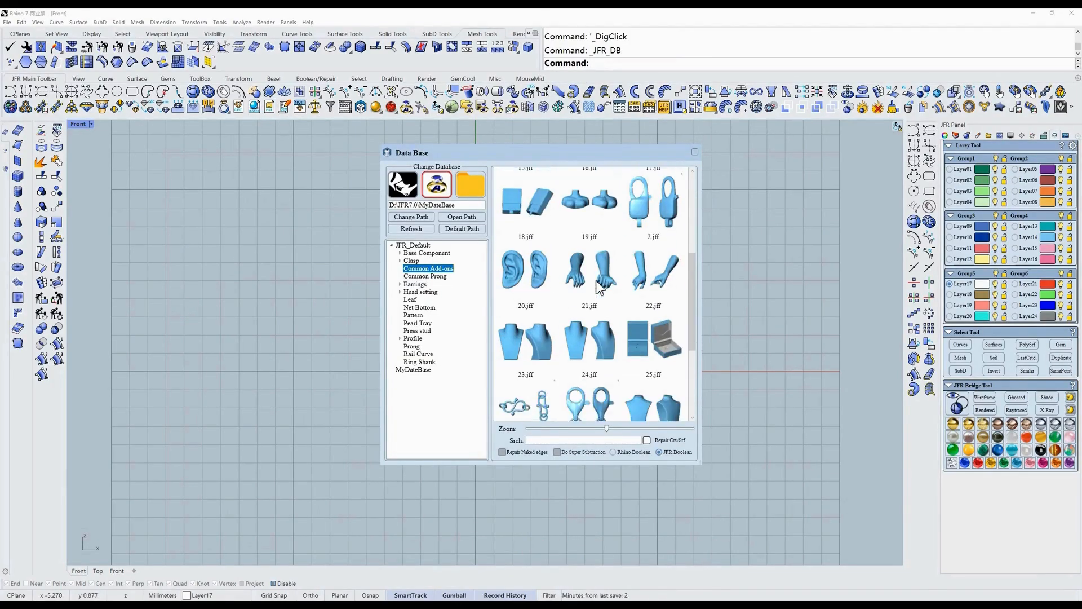
pyautogui.scroll(1, 597, 288)
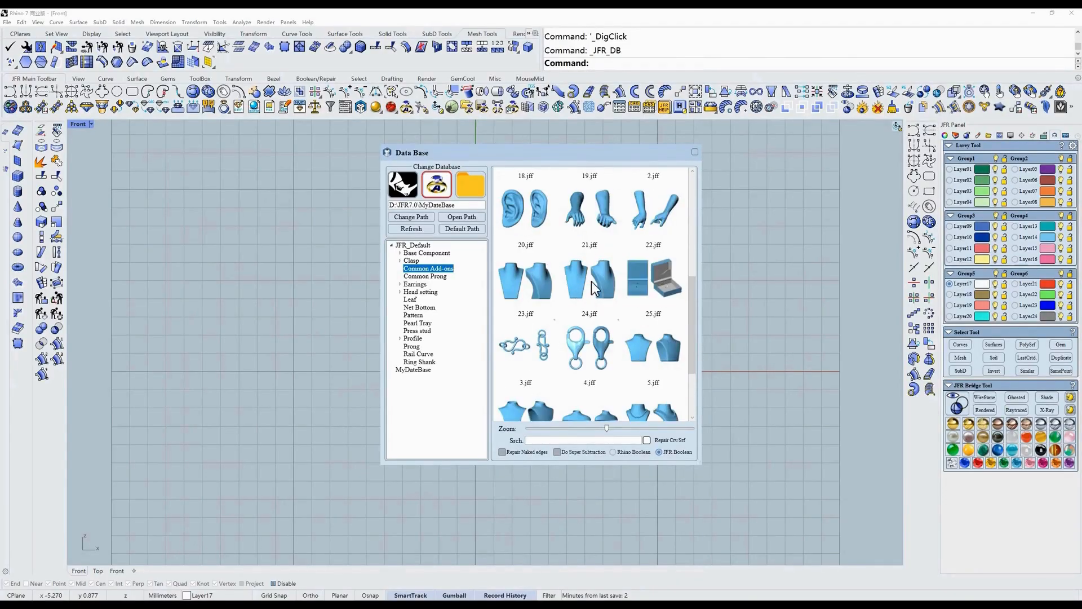
pyautogui.click(531, 285)
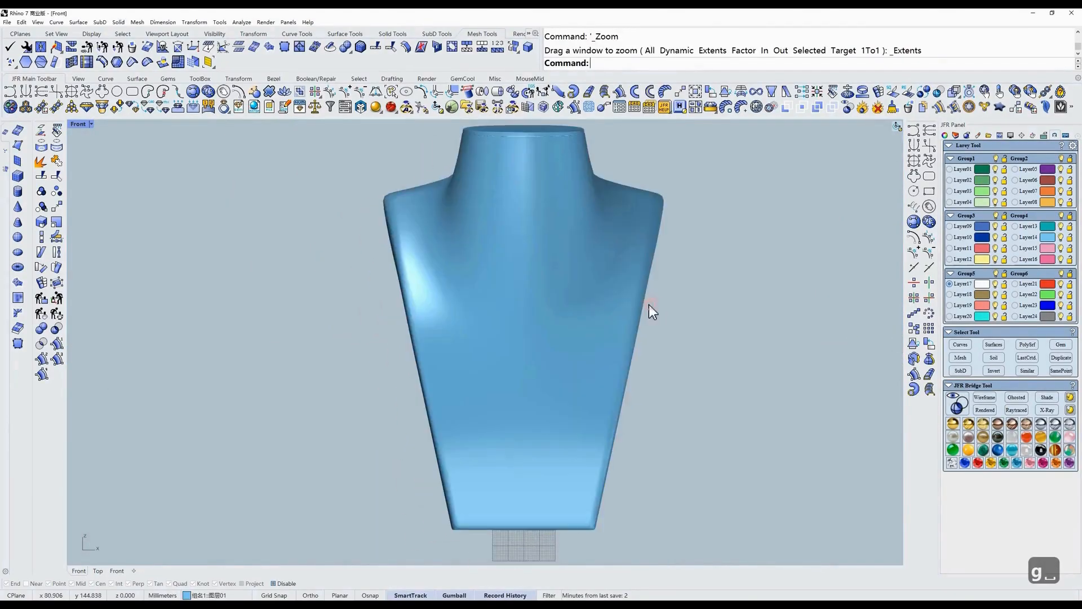
# Step: Extract the outline of the bust mesh from an angled view using the object outline tool
pyautogui.moveTo(604, 299); pyautogui.dragTo(580, 293, button='right')
pyautogui.moveTo(664, 164); pyautogui.dragTo(421, 382)
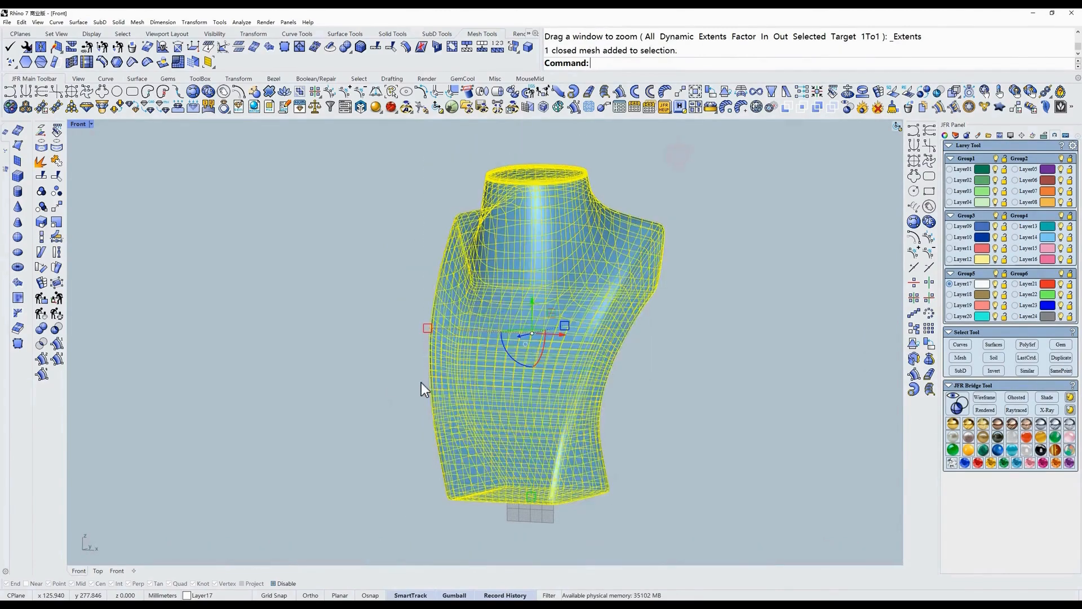
pyautogui.click(271, 97)
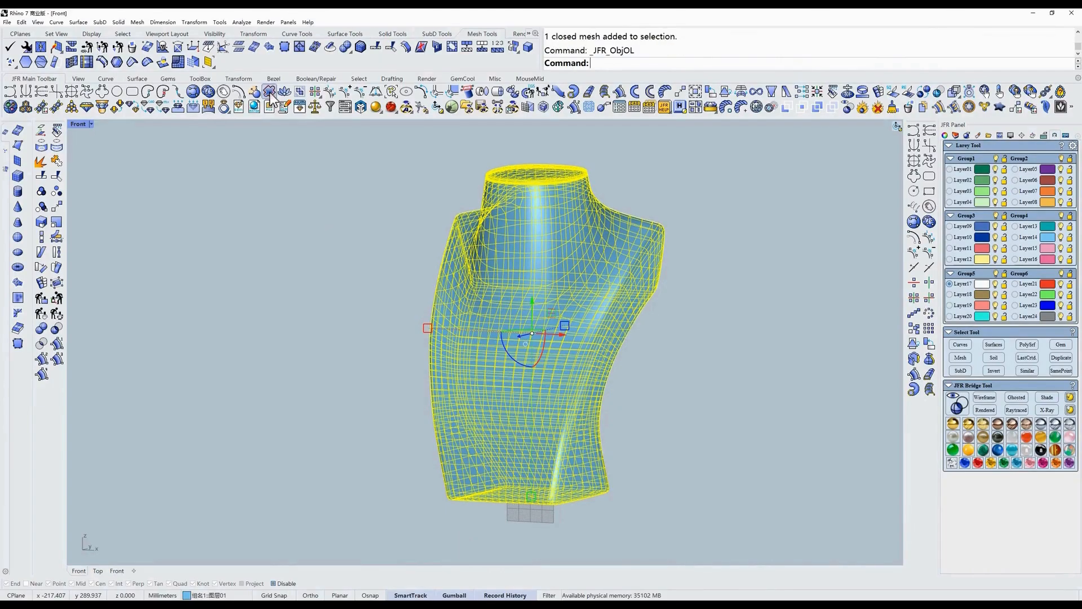
# Step: Select the last created outline curves and move them to the left of the bust
pyautogui.click(1021, 359)
pyautogui.moveTo(575, 336); pyautogui.dragTo(305, 333)
pyautogui.click(395, 337)
pyautogui.moveTo(388, 357); pyautogui.dragTo(259, 344)
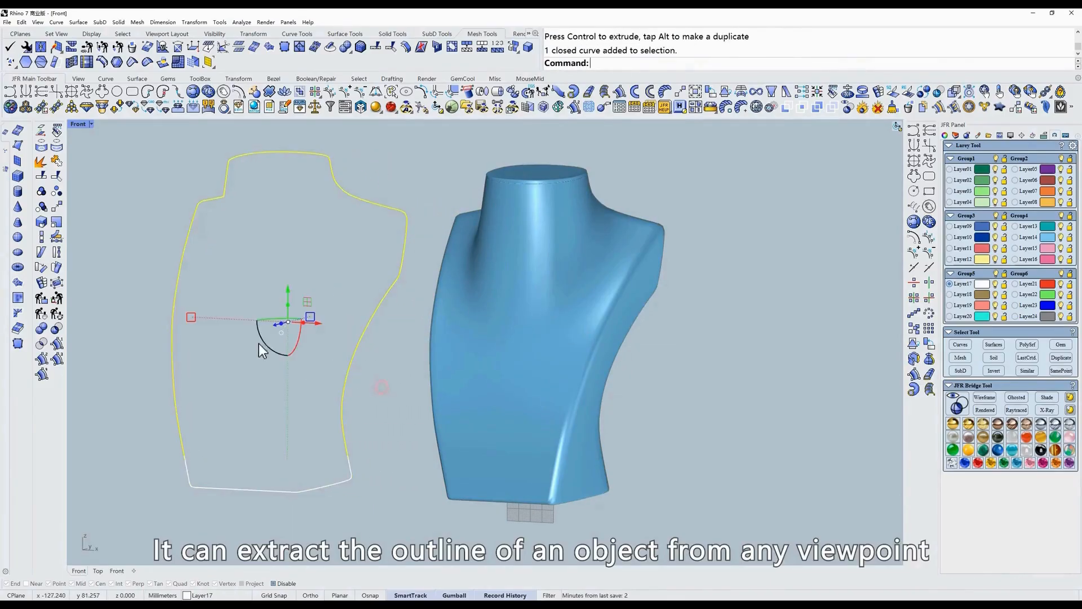
# Step: Clear the bust from the scene and extract the outline of the whole earring model from an angled view
pyautogui.hotkey('alt', 'e')
pyautogui.hotkey('alt', 'd')
pyautogui.moveTo(473, 339); pyautogui.dragTo(563, 283, button='right')
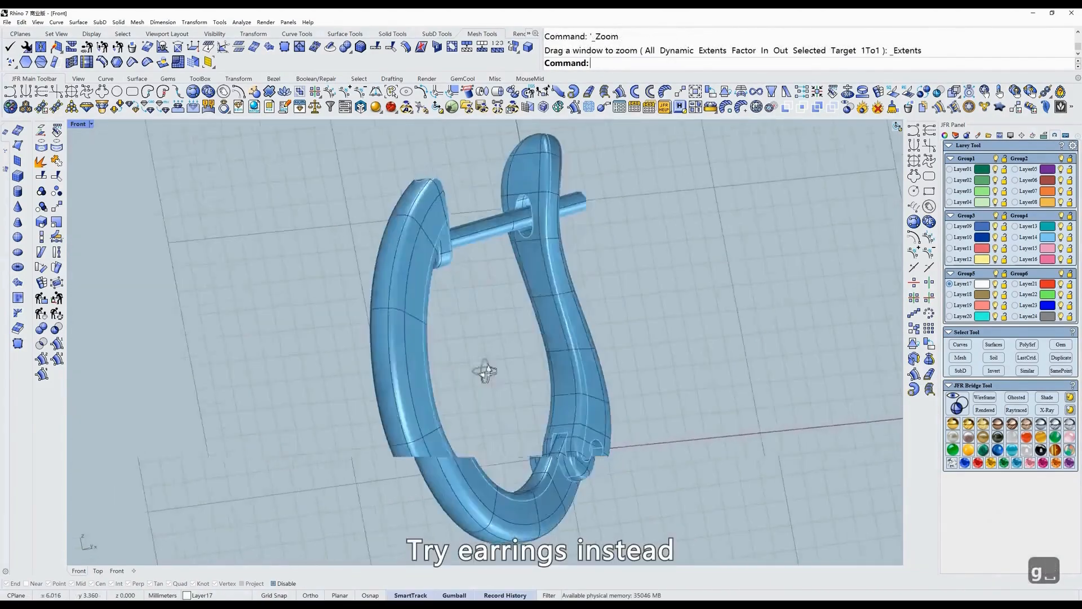
pyautogui.moveTo(483, 370); pyautogui.dragTo(592, 317, button='right')
pyautogui.scroll(-2, 563, 331)
pyautogui.moveTo(649, 180); pyautogui.dragTo(346, 412)
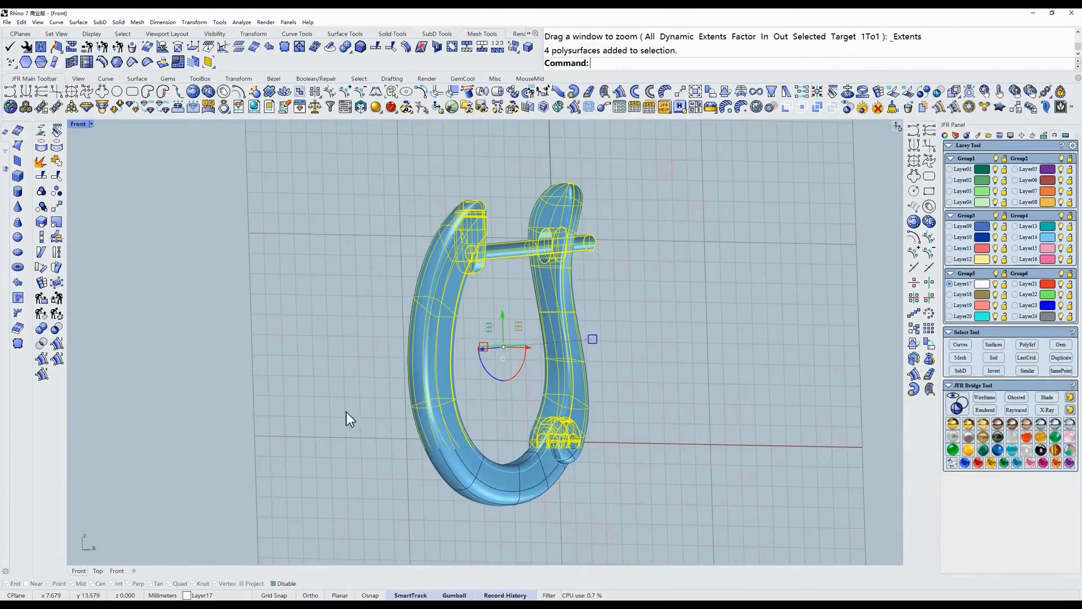
pyautogui.click(269, 91)
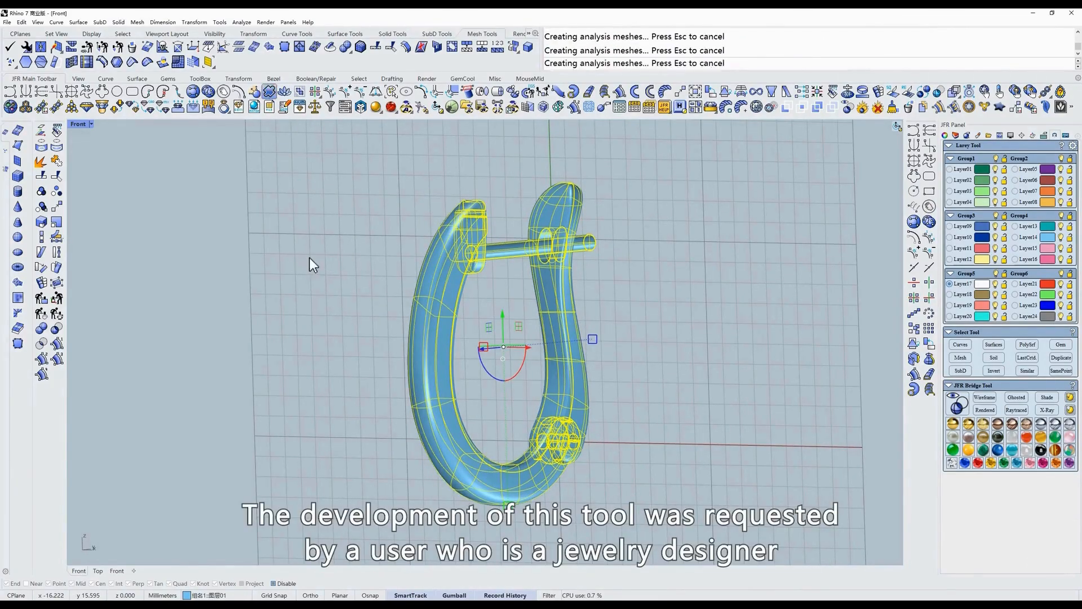
# Step: Select the last created earring outline curves and move them to the right of the earring
pyautogui.click(1055, 361)
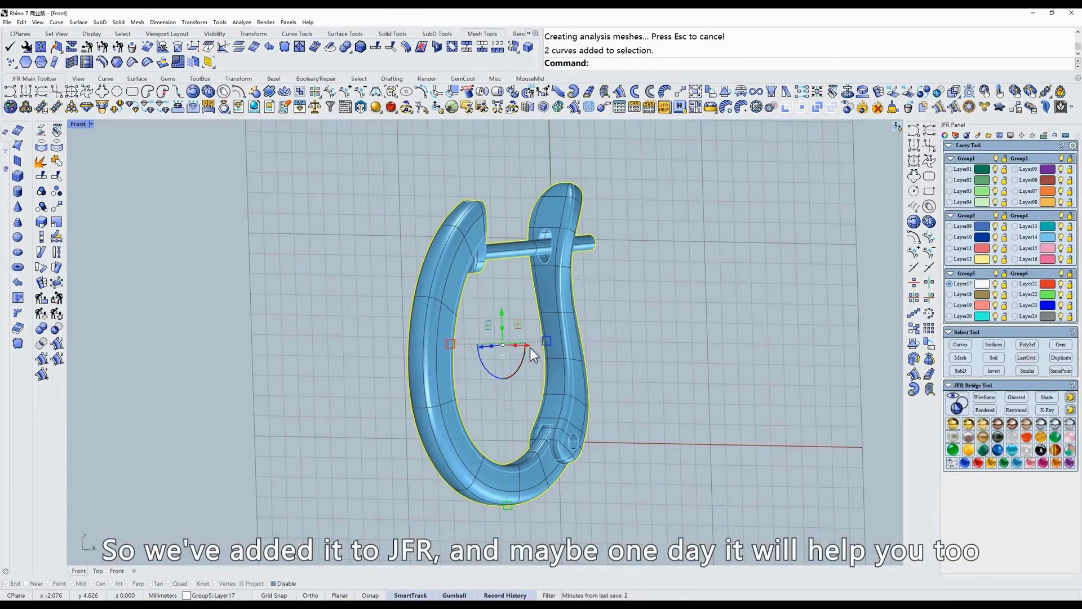
pyautogui.moveTo(532, 346); pyautogui.dragTo(727, 347)
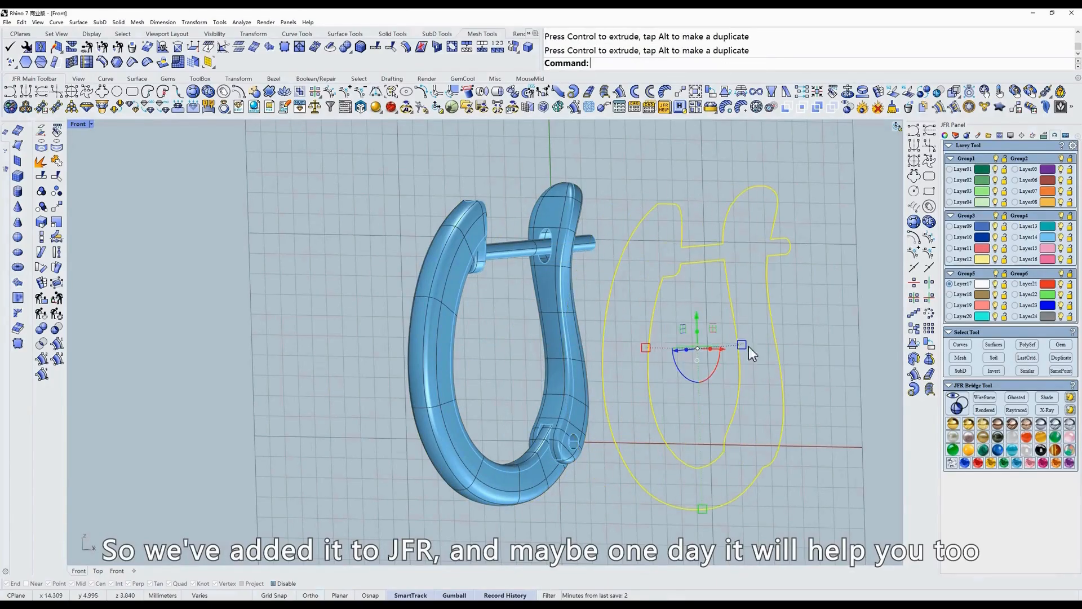
pyautogui.click(770, 305)
pyautogui.click(806, 305)
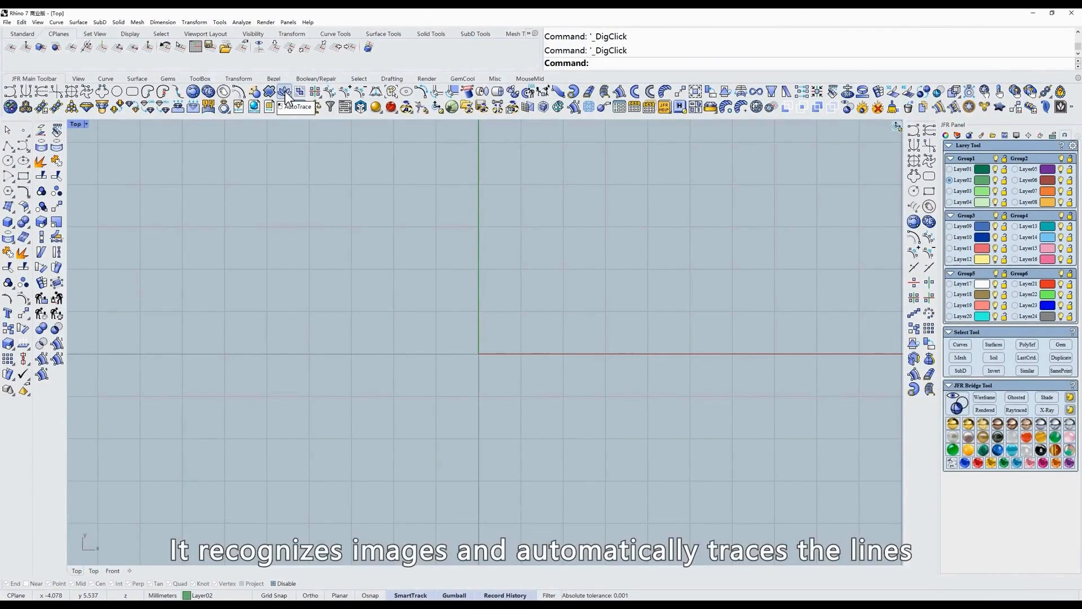
# Step: Start Auto Trace in Text mode and enter the text ABCD
pyautogui.click(286, 96)
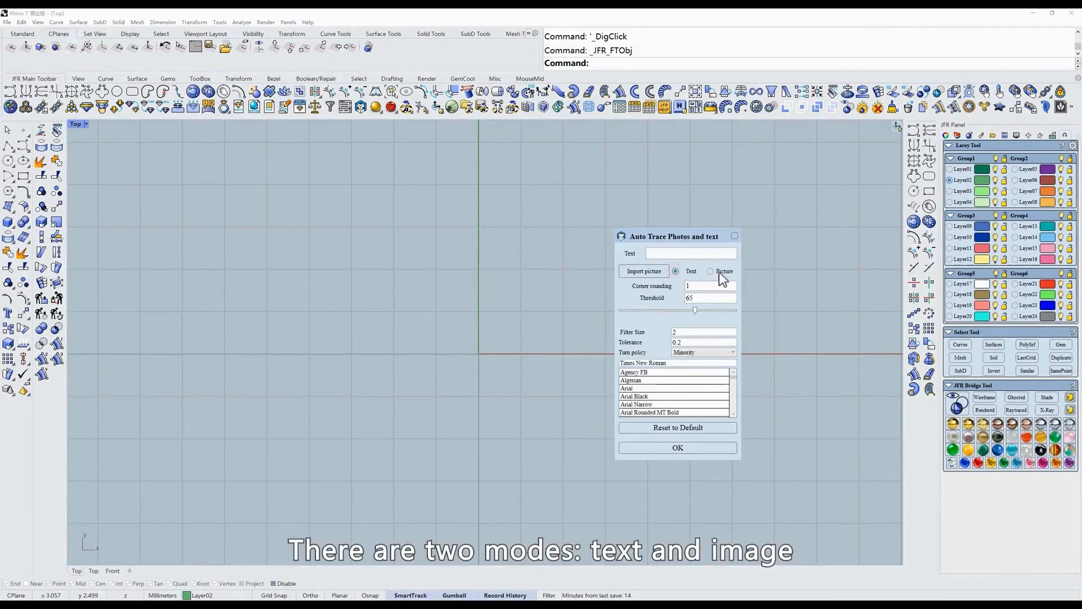
pyautogui.click(677, 271)
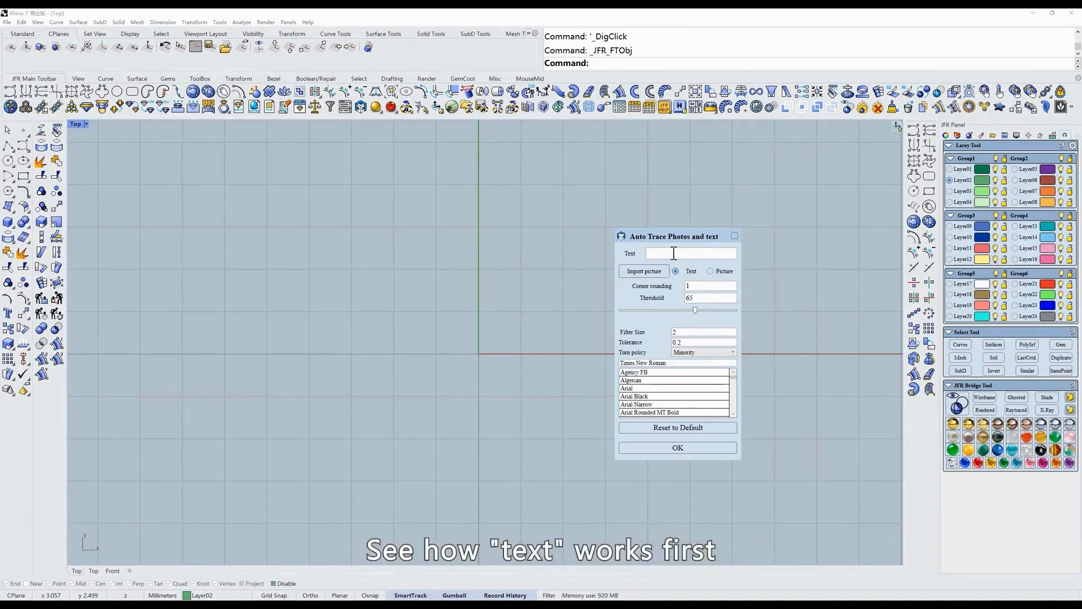
pyautogui.write('AB')
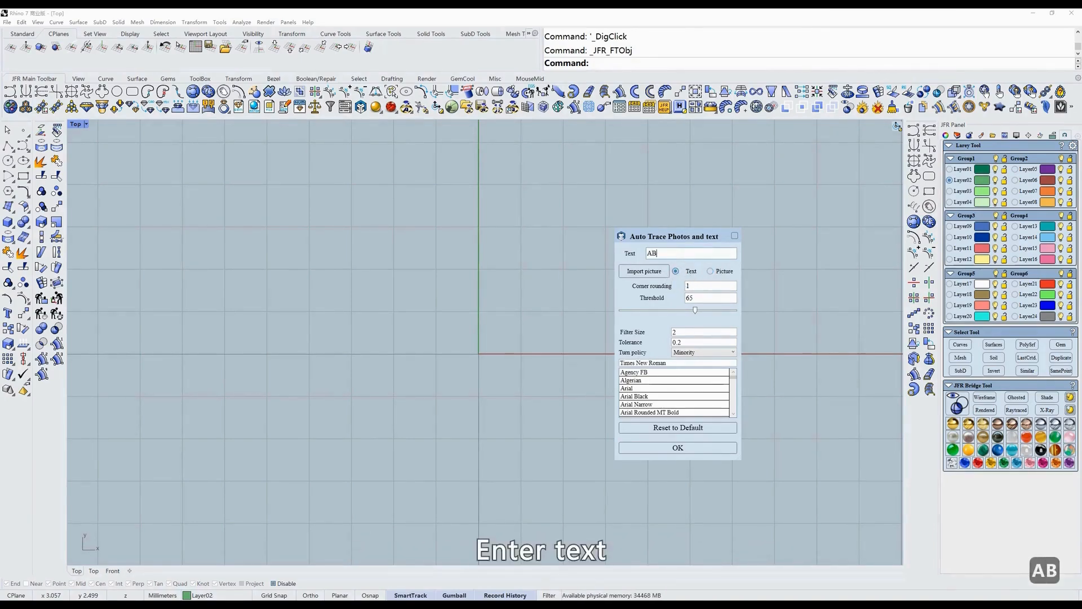
pyautogui.write('CD')
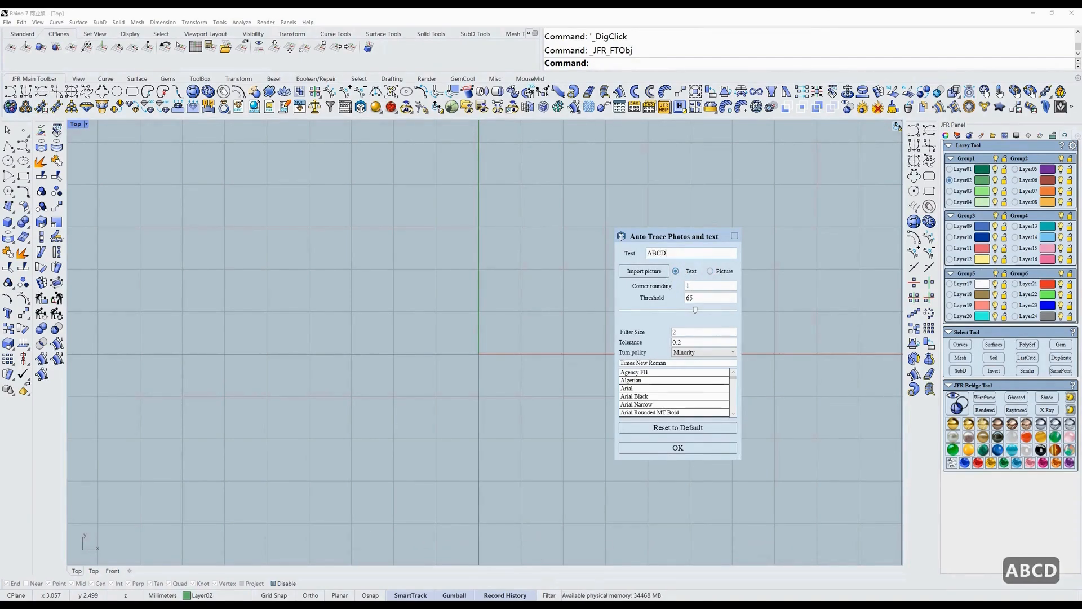
# Step: Preview the ABCD text in several fonts, including Arial and Arial Narrow, and choose Arial Rounded MT Bold
pyautogui.click(648, 372)
pyautogui.click(648, 389)
pyautogui.scroll(-6, 530, 354)
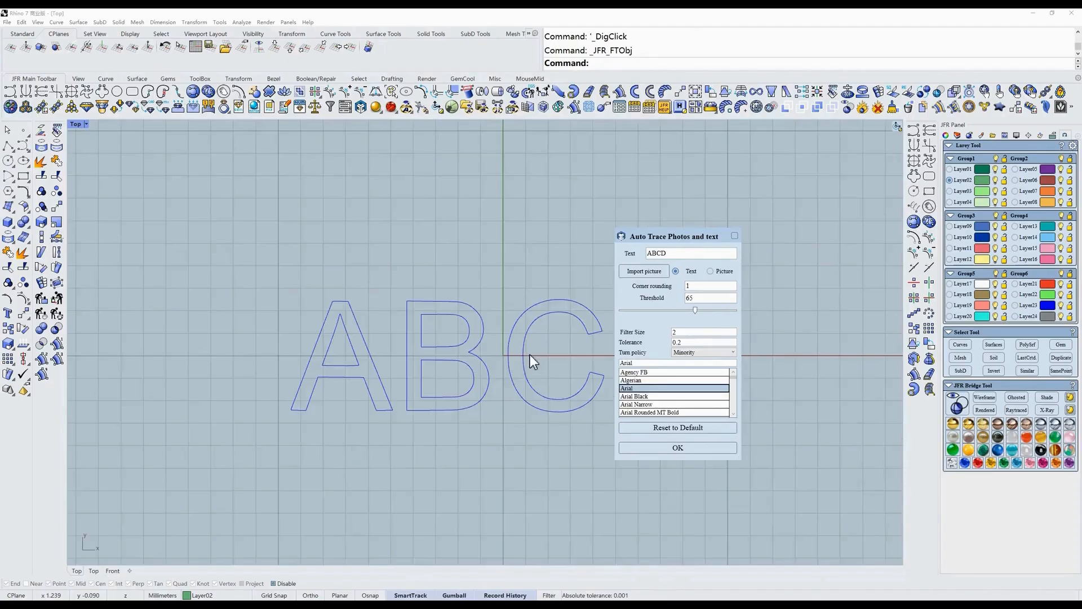
pyautogui.moveTo(530, 354); pyautogui.dragTo(441, 355, button='right')
pyautogui.scroll(-3, 651, 398)
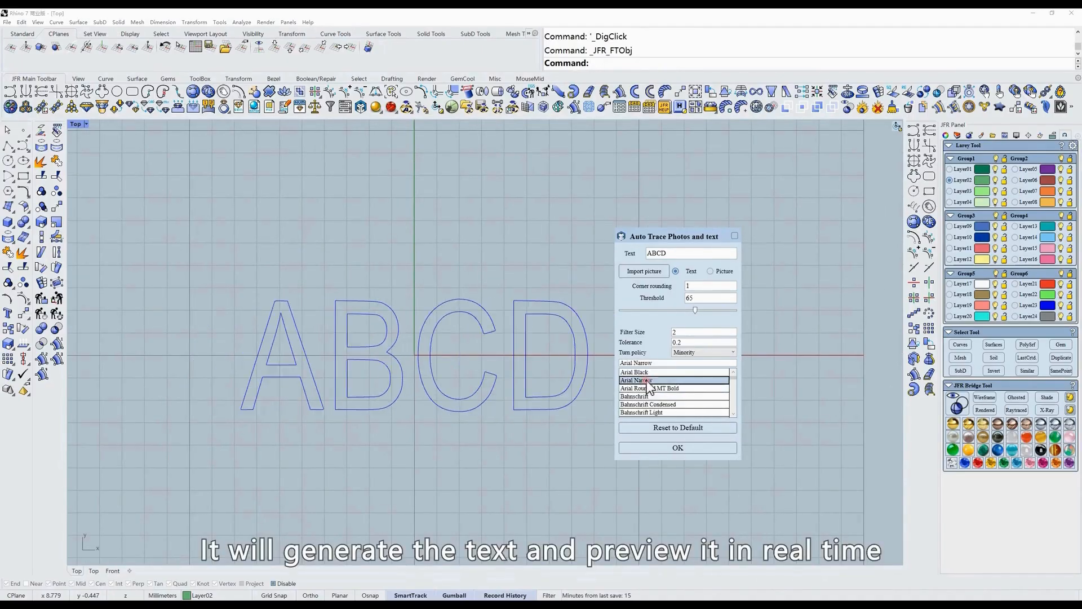
pyautogui.click(646, 397)
pyautogui.click(648, 388)
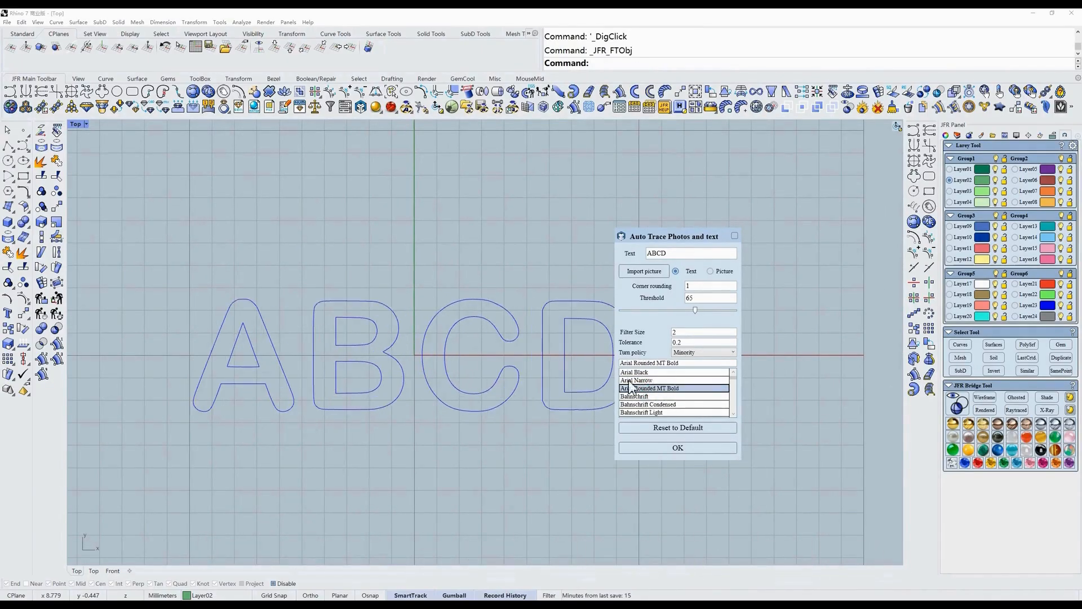
# Step: Generate the ABCD text curves, select them all for inspection, and undo the text trace
pyautogui.moveTo(430, 355); pyautogui.dragTo(513, 324, button='right')
pyautogui.click(665, 444)
pyautogui.moveTo(694, 259); pyautogui.dragTo(248, 458)
pyautogui.moveTo(575, 252); pyautogui.dragTo(606, 254, button='right')
pyautogui.click(607, 254)
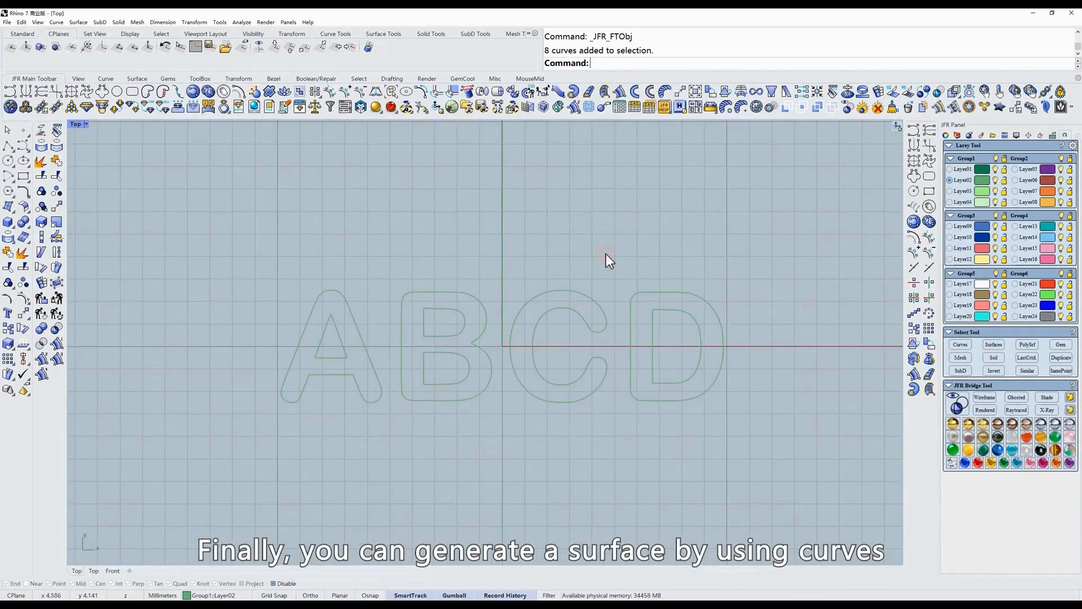
pyautogui.hotkey('ctrl', 'z')
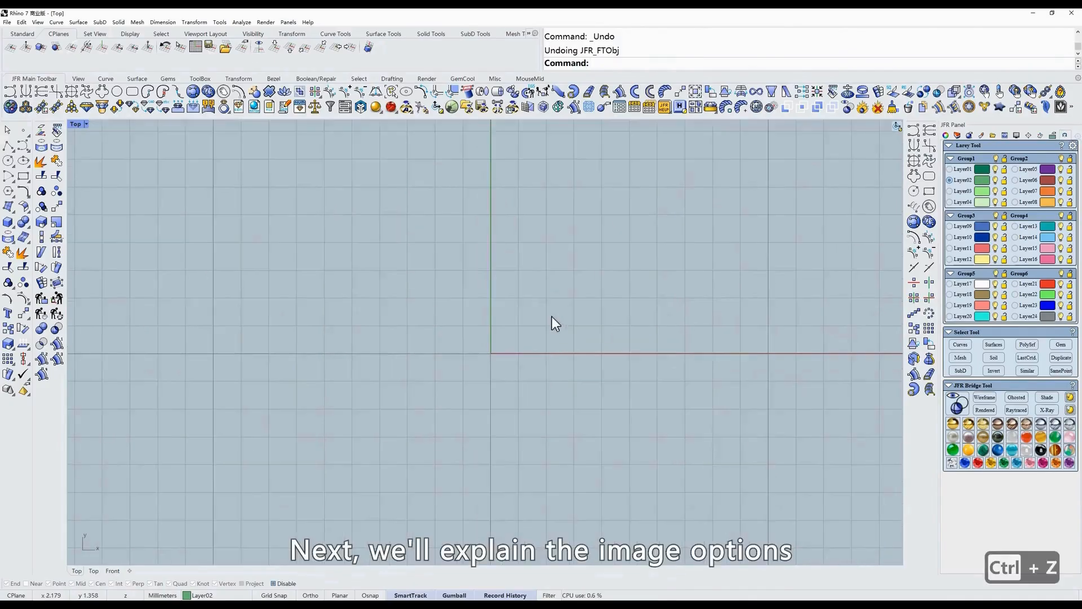
# Step: Start Auto Trace in Picture mode and import the floral image 2.jpg for tracing
pyautogui.scroll(1, 530, 305)
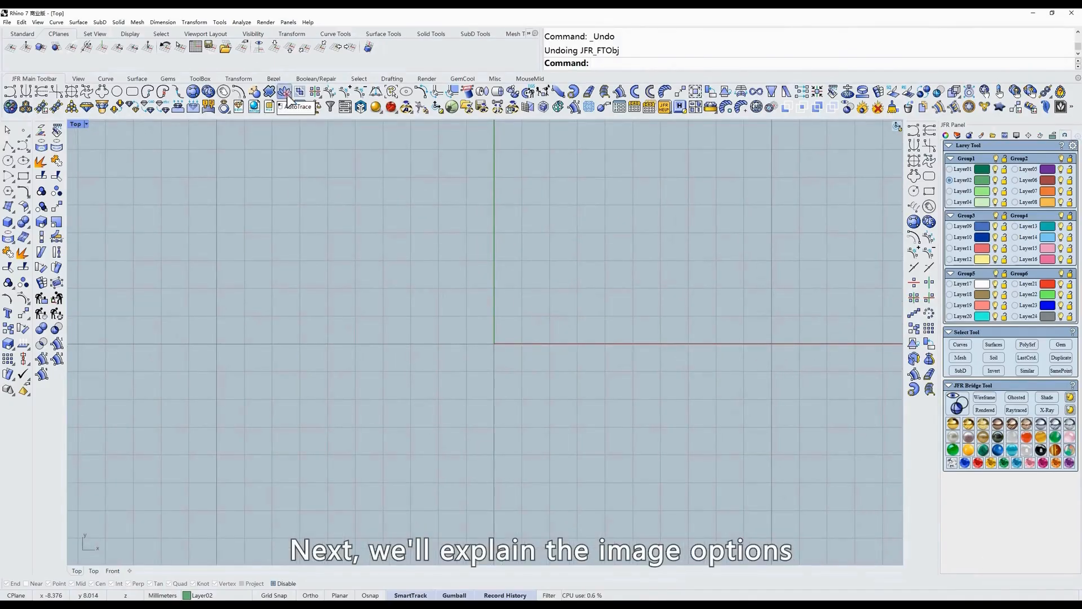
pyautogui.click(269, 108)
pyautogui.click(712, 271)
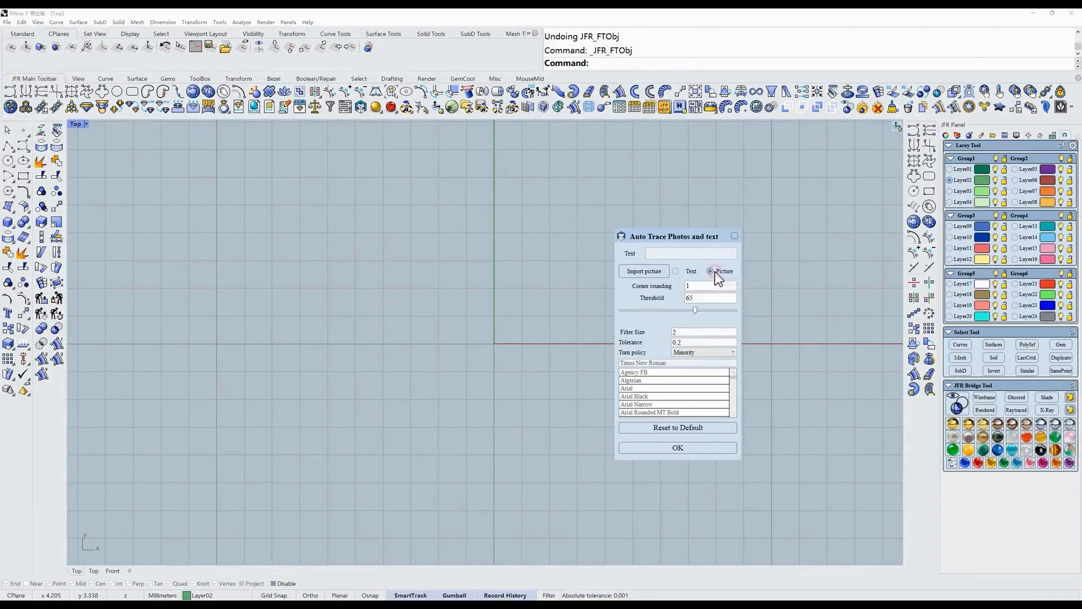
pyautogui.click(643, 267)
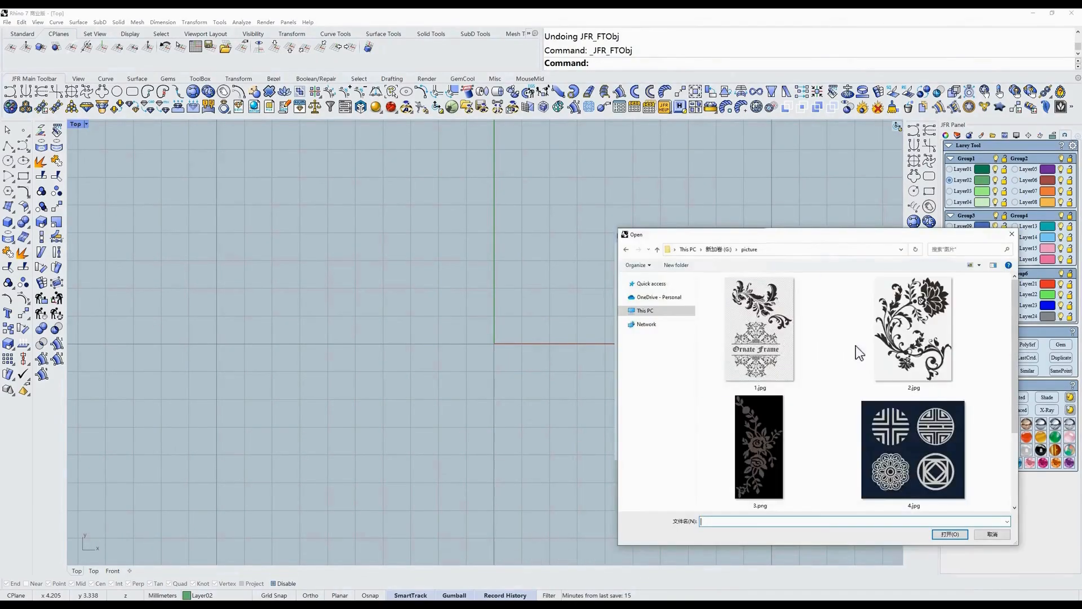
pyautogui.scroll(-2, 856, 347)
pyautogui.scroll(2, 861, 435)
pyautogui.doubleClick(935, 353)
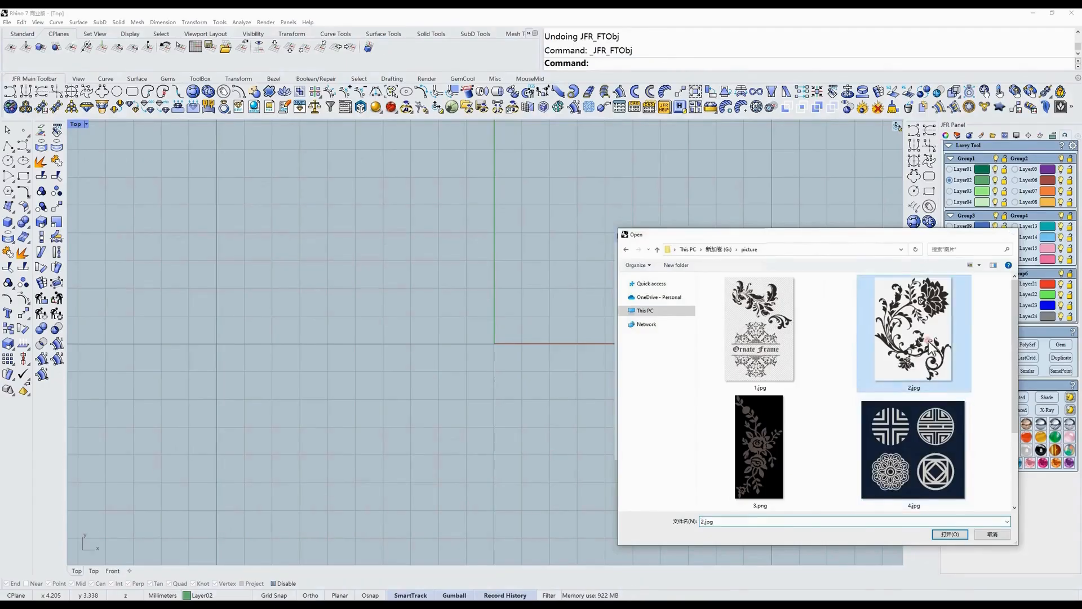
pyautogui.scroll(4, 539, 326)
pyautogui.moveTo(379, 300); pyautogui.dragTo(386, 296, button='right')
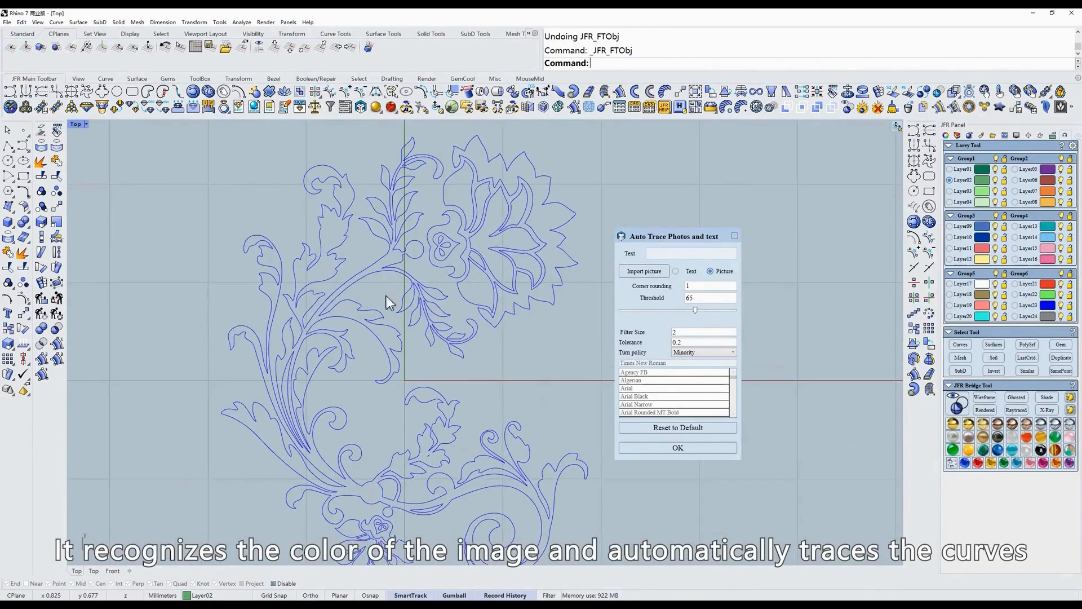
# Step: Try a trace threshold of 76 for the floral image, and settle on 60
pyautogui.moveTo(696, 312); pyautogui.dragTo(703, 312)
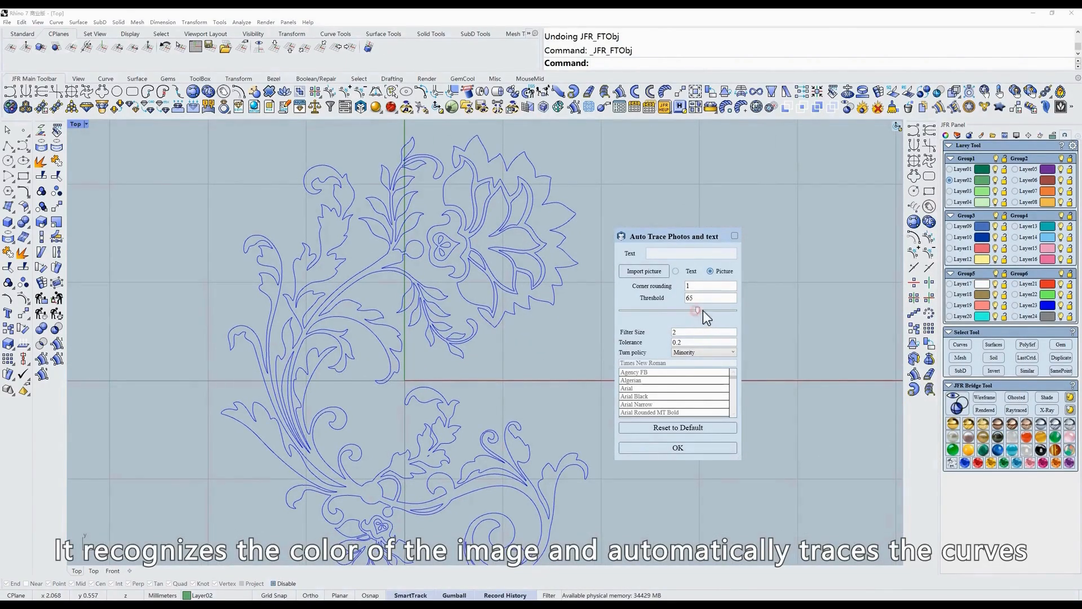
pyautogui.scroll(3, 277, 433)
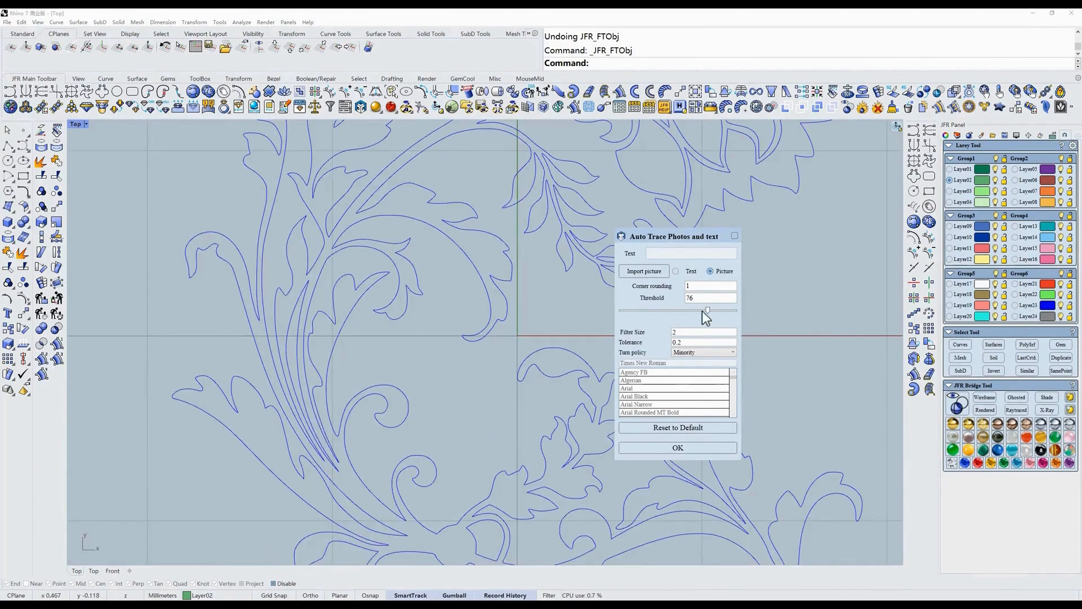
pyautogui.moveTo(708, 310)
pyautogui.mouseDown()
pyautogui.moveTo(656, 313)
pyautogui.moveTo(689, 313)
pyautogui.mouseUp()
pyautogui.scroll(-6, 472, 396)
pyautogui.moveTo(511, 341)
pyautogui.mouseDown(button='right')
pyautogui.moveTo(449, 350)
pyautogui.moveTo(485, 344)
pyautogui.mouseUp(button='right')
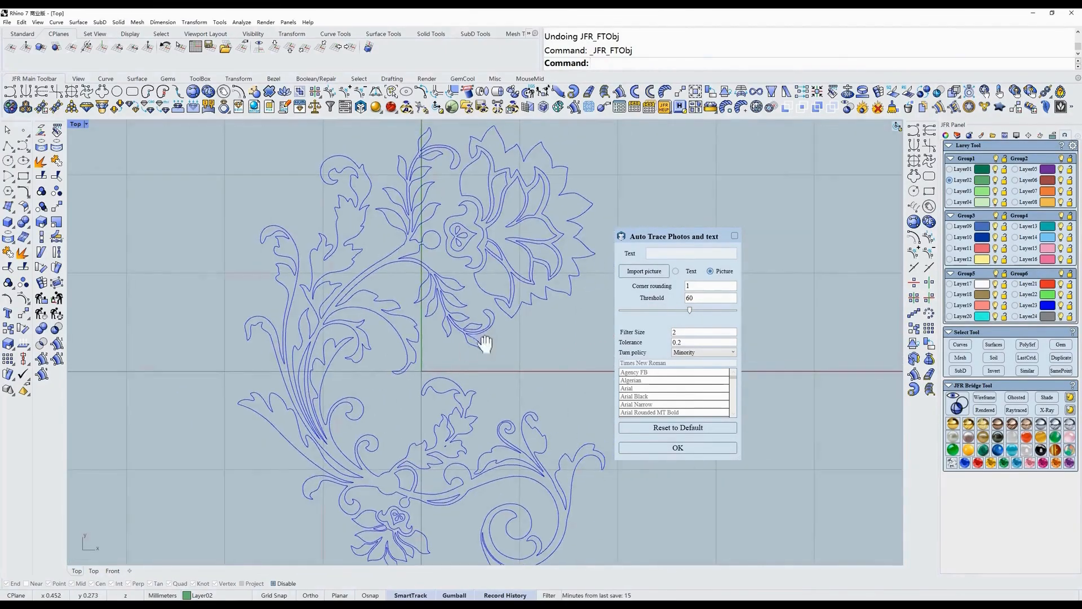
# Step: Generate the traced floral curves, inspect them selected from an angled view, and undo the trace
pyautogui.scroll(-1, 485, 340)
pyautogui.click(690, 448)
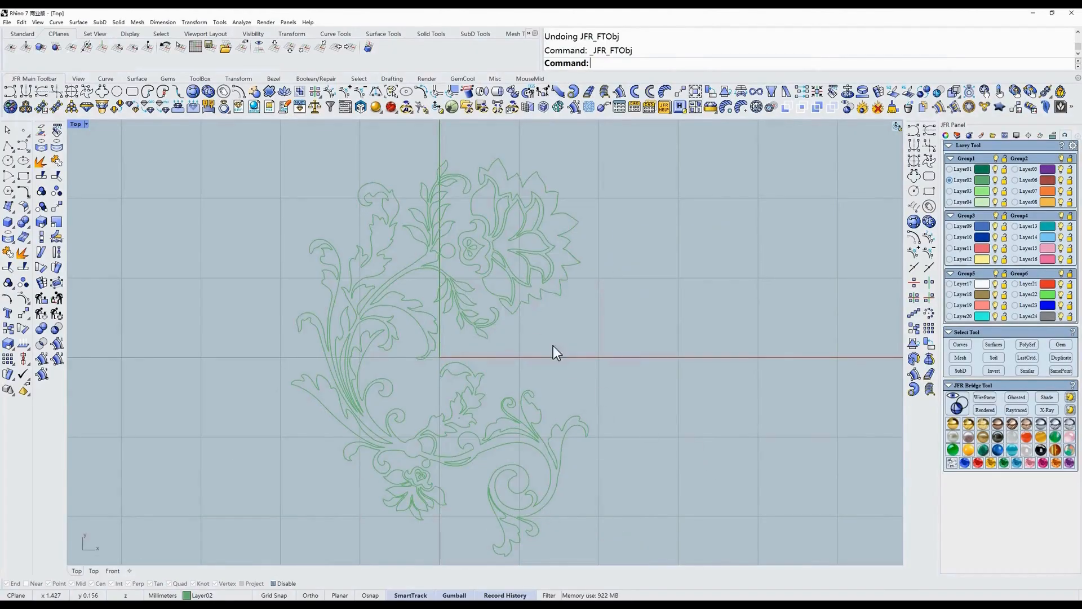
pyautogui.keyDown('ctrl'); pyautogui.keyDown('shift'); pyautogui.moveTo(496, 344); pyautogui.dragTo(496, 313, button='right'); pyautogui.keyUp('shift'); pyautogui.keyUp('ctrl')
pyautogui.moveTo(634, 137); pyautogui.dragTo(338, 485)
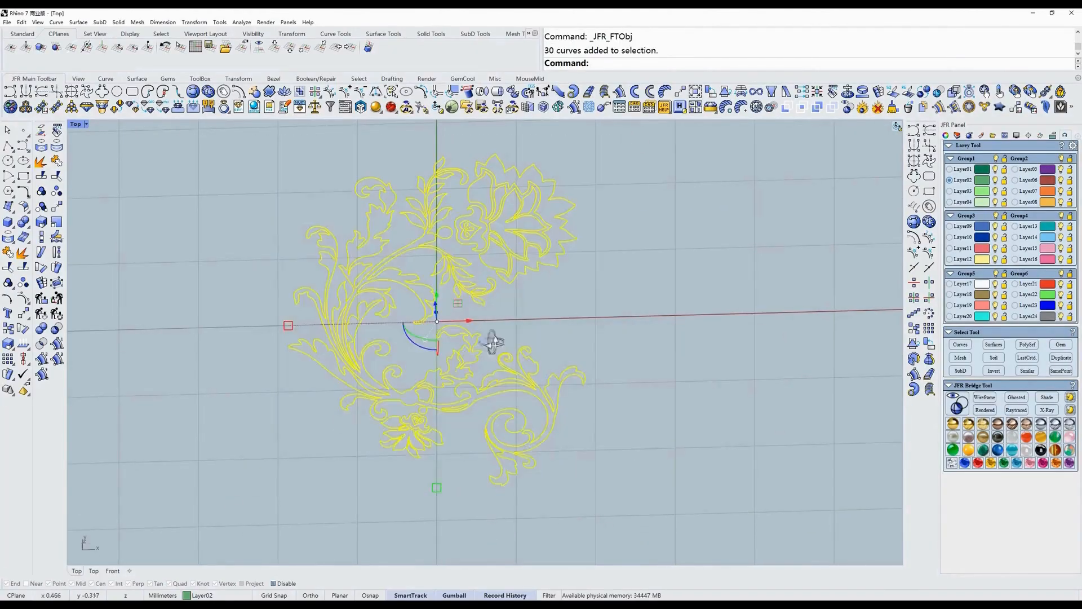
pyautogui.moveTo(493, 343)
pyautogui.keyDown('ctrl'); pyautogui.keyDown('shift'); pyautogui.mouseDown(button='right')
pyautogui.moveTo(488, 374)
pyautogui.moveTo(580, 307)
pyautogui.mouseUp(button='right'); pyautogui.keyUp('shift'); pyautogui.keyUp('ctrl')
pyautogui.press('Escape')
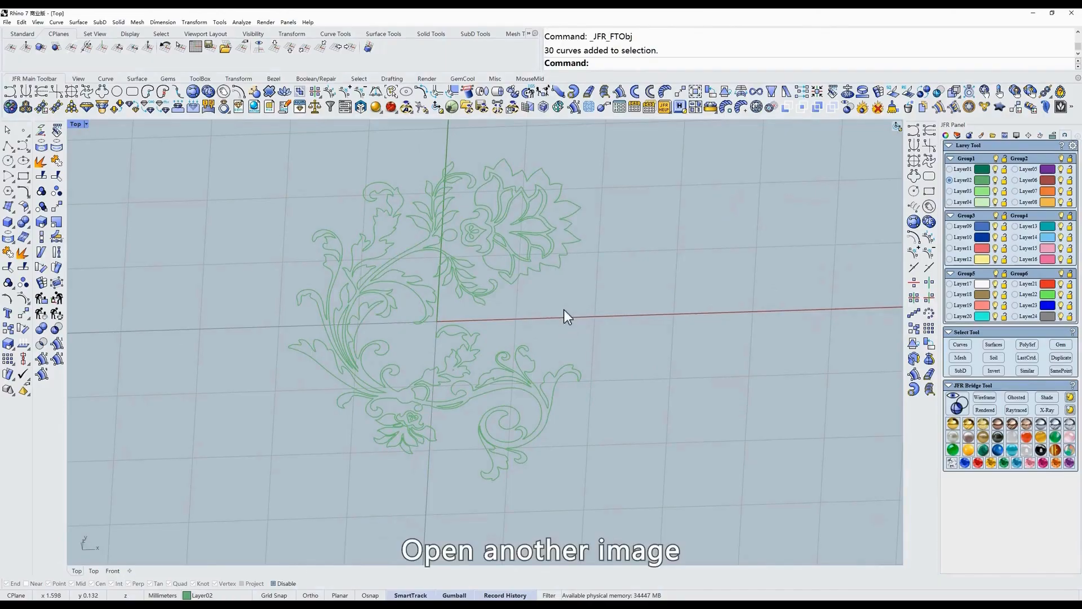
pyautogui.hotkey('ctrl', 'z')
# Step: Import the octagonal lattice image 5.jpg into Auto Trace in Picture mode and set the trace threshold to 51
pyautogui.write('t')
pyautogui.press('space')
pyautogui.click(285, 96)
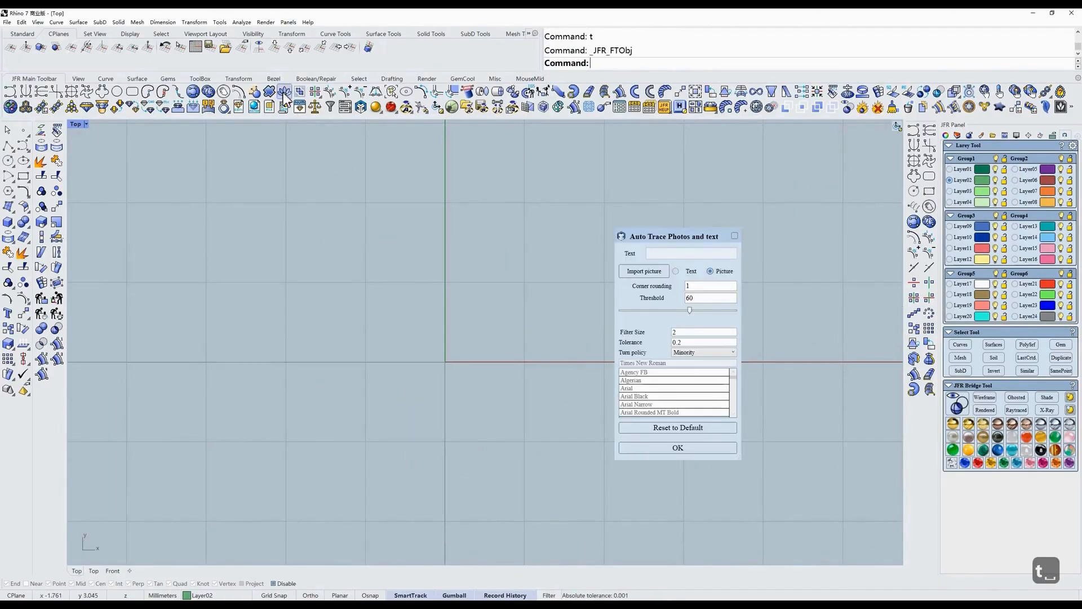
pyautogui.click(644, 271)
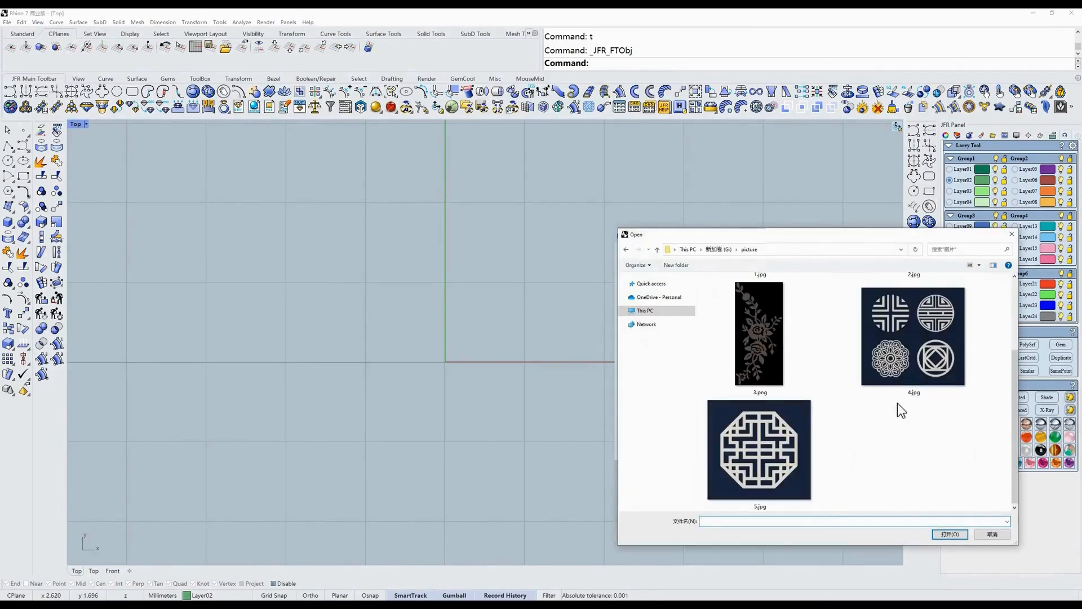
pyautogui.doubleClick(766, 456)
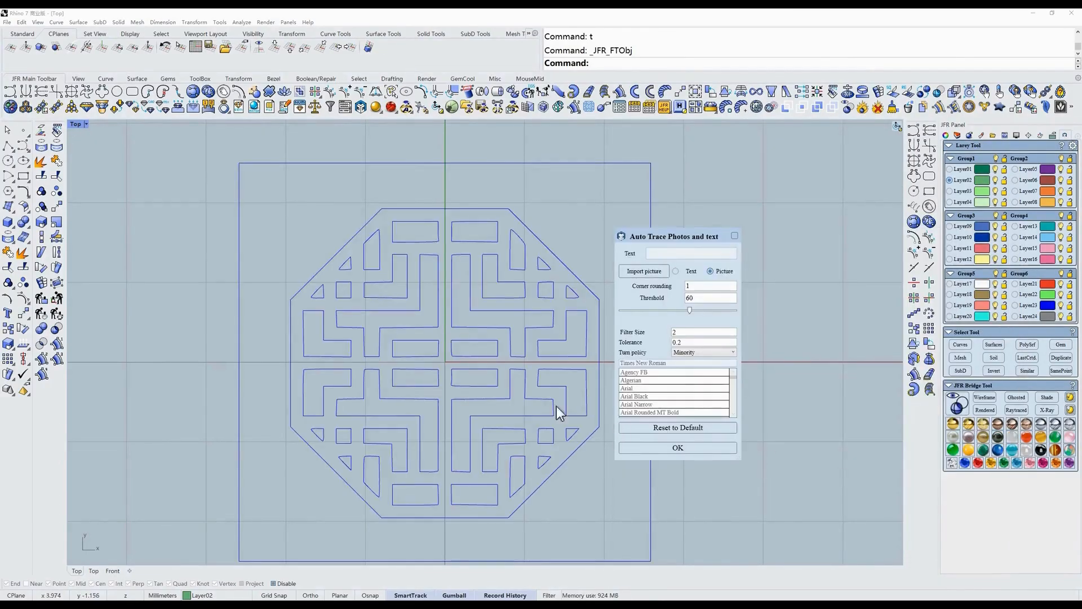
pyautogui.moveTo(498, 389); pyautogui.dragTo(436, 373, button='right')
pyautogui.moveTo(672, 240); pyautogui.dragTo(687, 241)
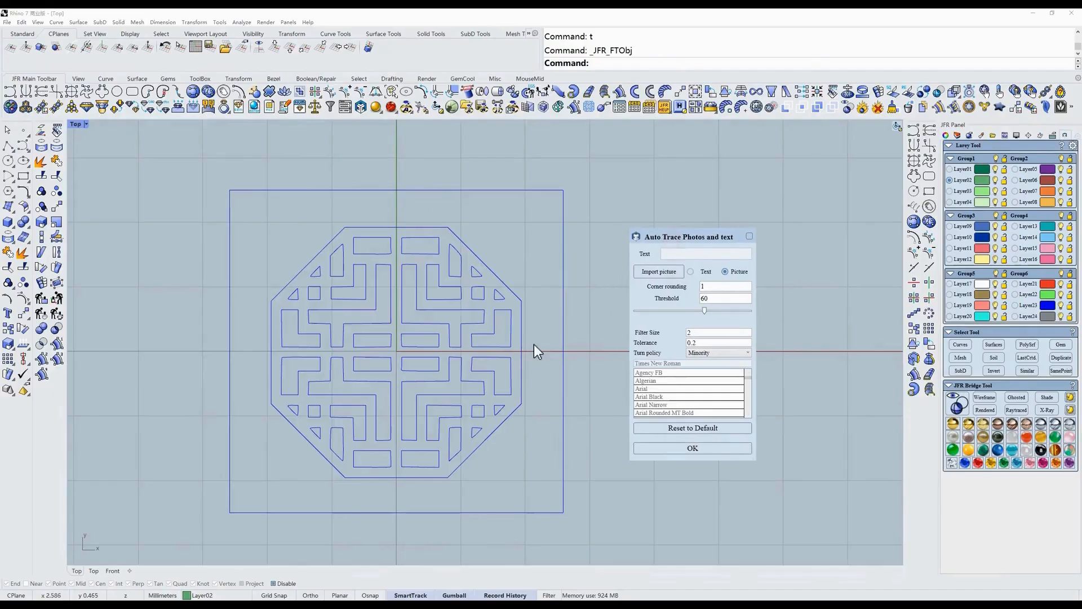
pyautogui.scroll(-2, 538, 344)
pyautogui.moveTo(542, 343); pyautogui.dragTo(571, 351, button='right')
pyautogui.moveTo(704, 311); pyautogui.dragTo(695, 312)
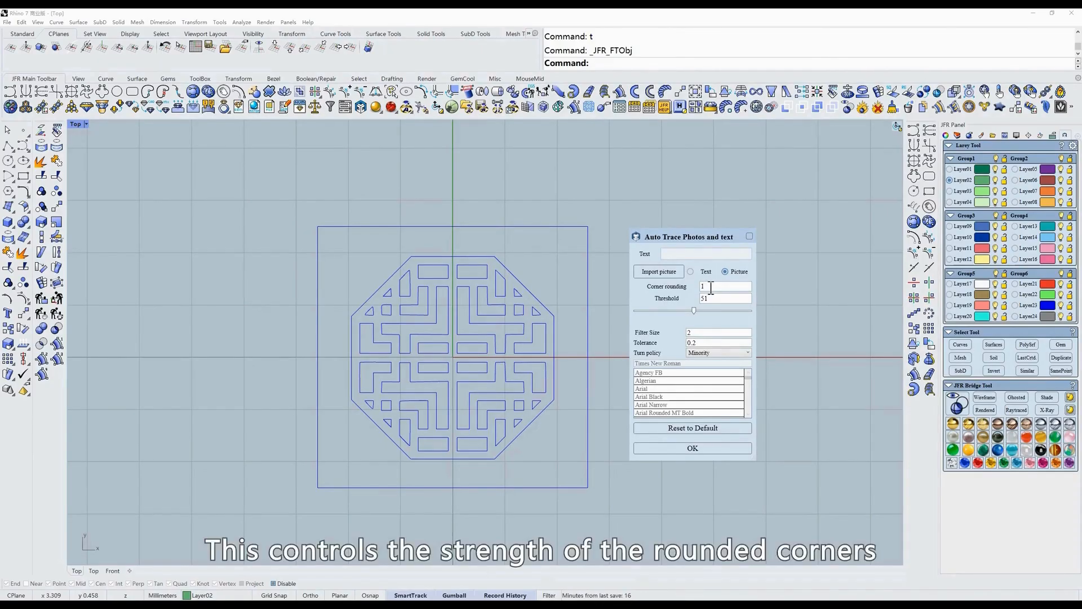
# Step: Try corner rounding values of 1.5 and 1.2 on the lattice trace, and settle on 1
pyautogui.write('1.5')
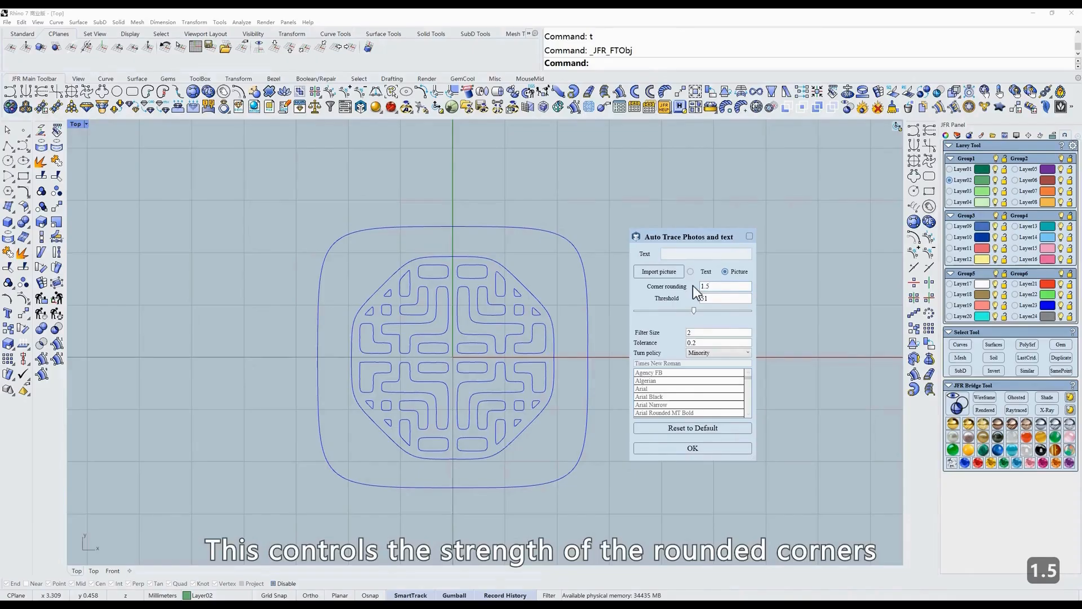
pyautogui.press('BackSpace')
pyautogui.write('2')
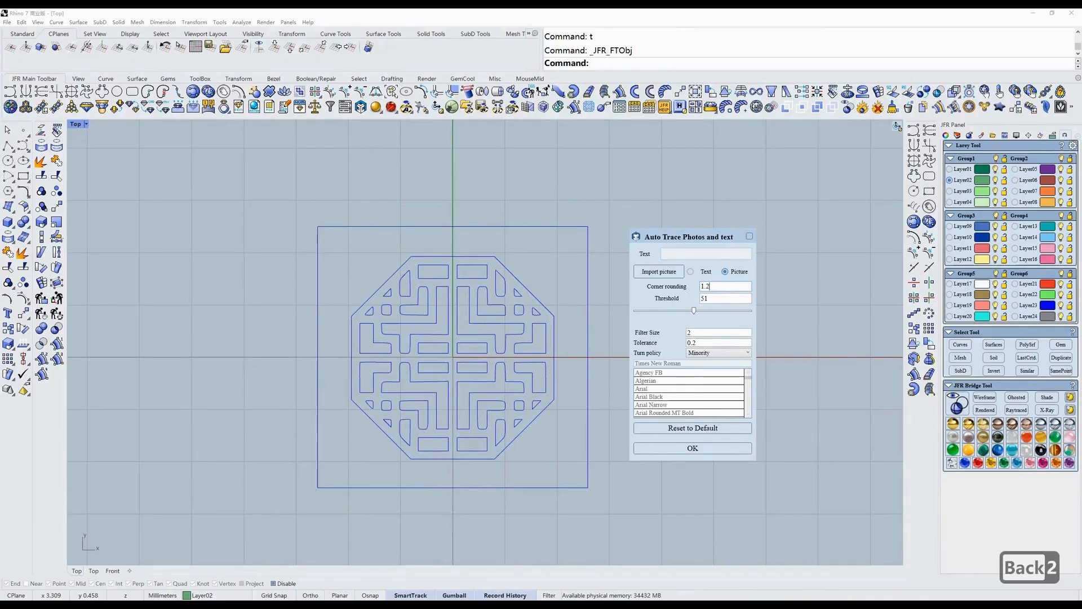
pyautogui.moveTo(714, 286); pyautogui.dragTo(660, 290)
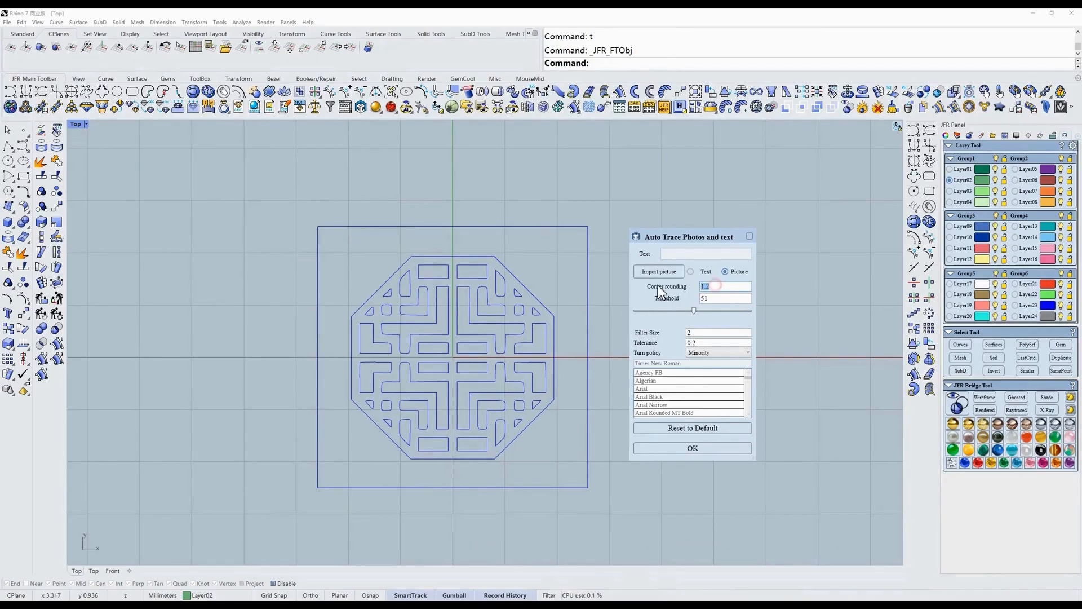
pyautogui.write('1')
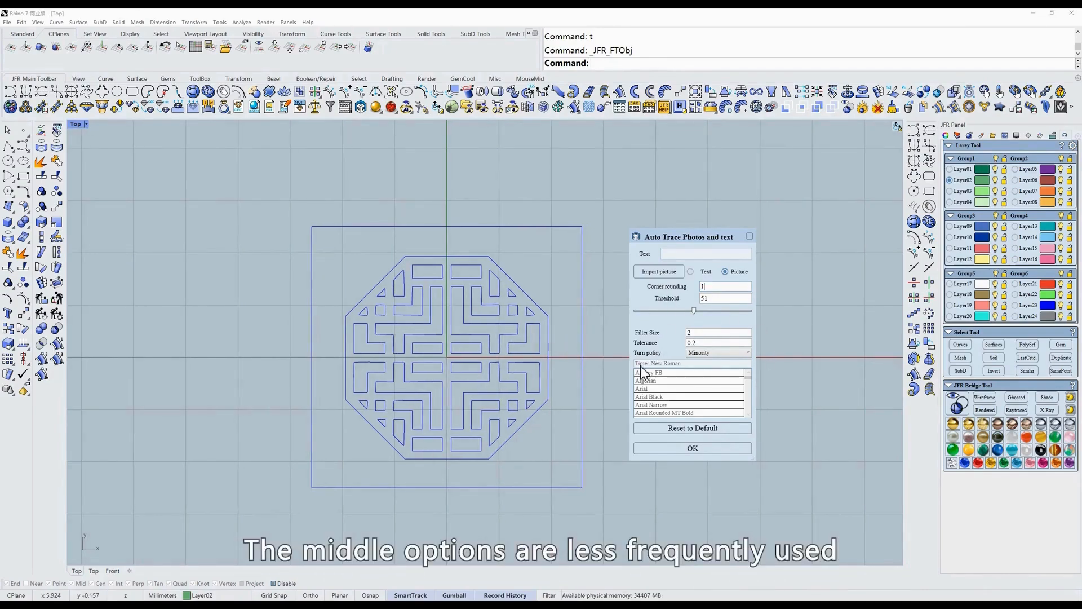
# Step: Generate the traced lattice curves and delete the rectangular frame around the octagon
pyautogui.click(693, 449)
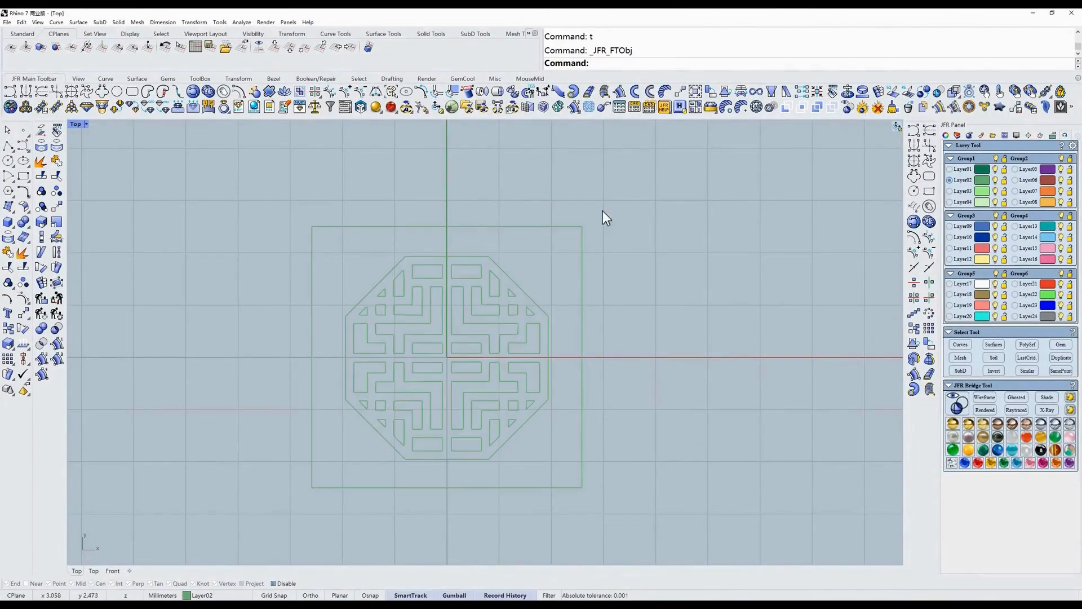
pyautogui.moveTo(600, 198); pyautogui.dragTo(544, 266)
pyautogui.hotkey('alt', 'e')
pyautogui.hotkey('alt', 'd')
# Step: Select all the remaining lattice curves and create a planar surface from them
pyautogui.moveTo(669, 200); pyautogui.dragTo(418, 437)
pyautogui.scroll(3, 544, 340)
pyautogui.scroll(-1, 544, 340)
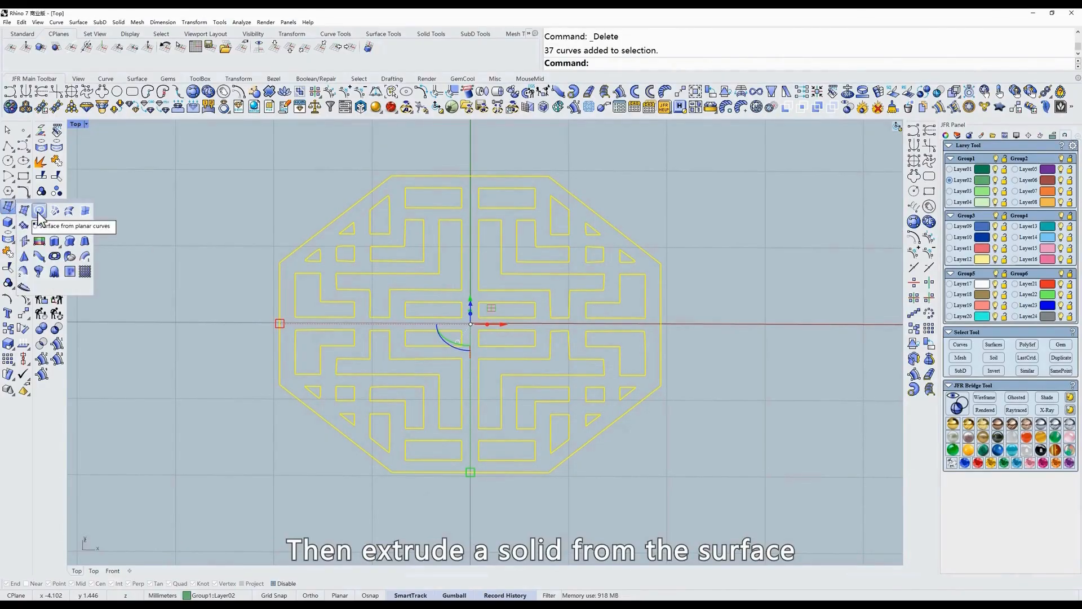
pyautogui.click(23, 209)
pyautogui.press('Escape')
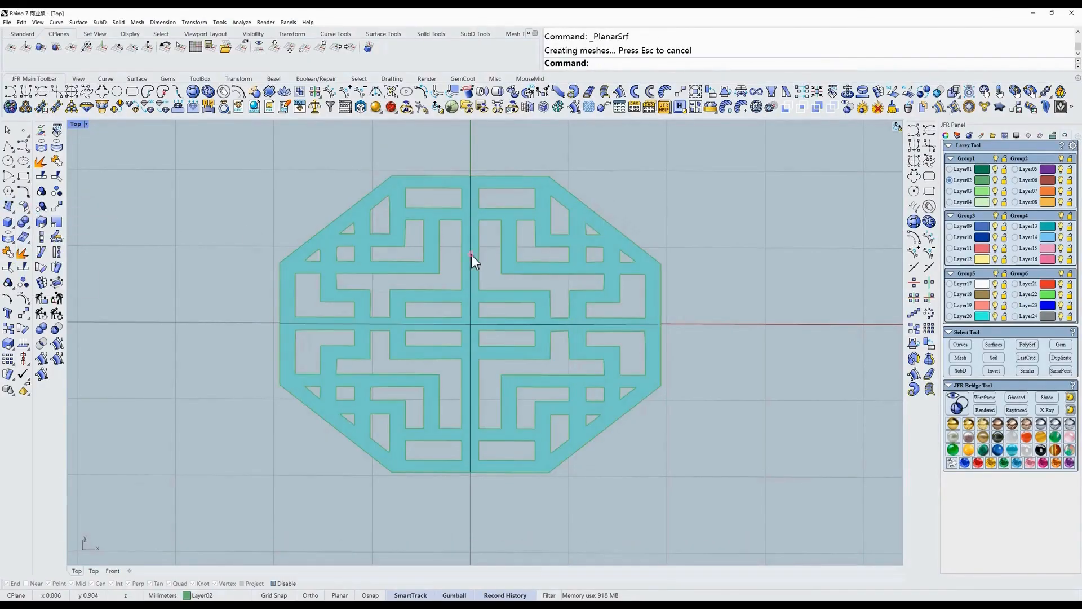
# Step: Extrude the lattice surface upward into a thin solid in an angled view, and return to the Top view
pyautogui.click(471, 255)
pyautogui.keyDown('ctrl'); pyautogui.keyDown('shift'); pyautogui.moveTo(556, 338); pyautogui.dragTo(550, 253, button='right'); pyautogui.keyUp('shift'); pyautogui.keyUp('ctrl')
pyautogui.keyDown('ctrl'); pyautogui.keyDown('shift'); pyautogui.moveTo(478, 309); pyautogui.dragTo(484, 317, button='right'); pyautogui.keyUp('shift'); pyautogui.keyUp('ctrl')
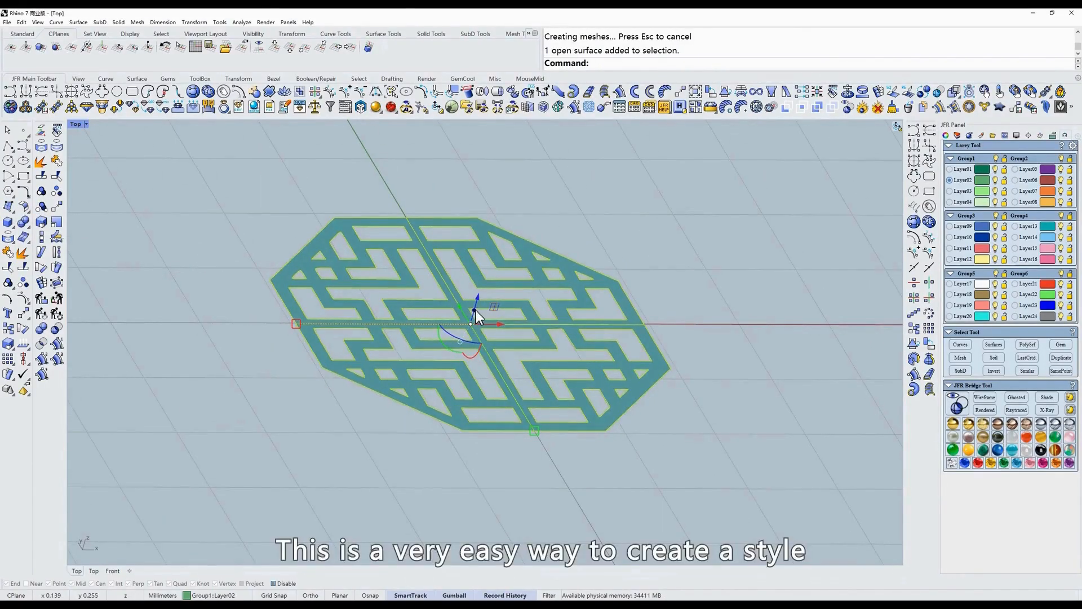
pyautogui.moveTo(474, 310); pyautogui.dragTo(483, 285)
pyautogui.click(703, 196)
pyautogui.write('t')
pyautogui.press('space')
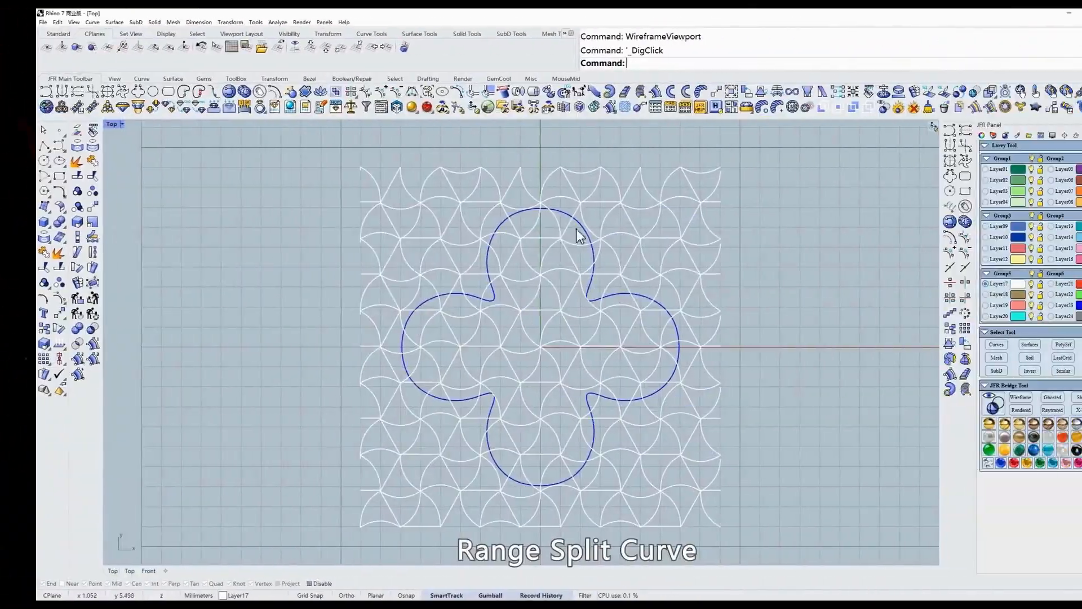
# Step: Select the blue quatrefoil outline and the white arc pattern in turn to examine which curves lie inside the outline
pyautogui.moveTo(553, 274); pyautogui.dragTo(530, 269, button='right')
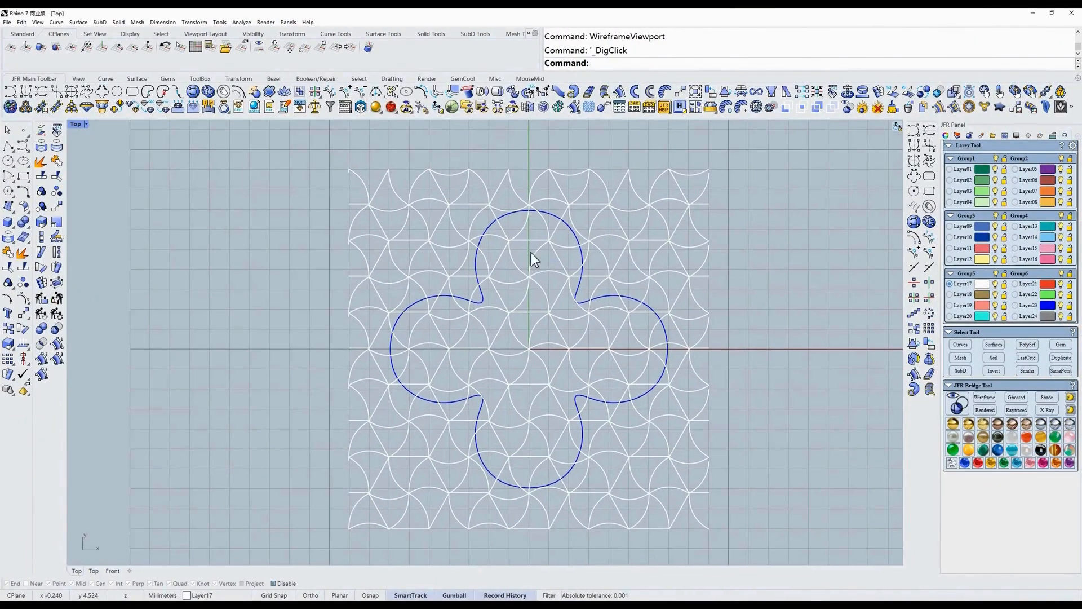
pyautogui.click(567, 227)
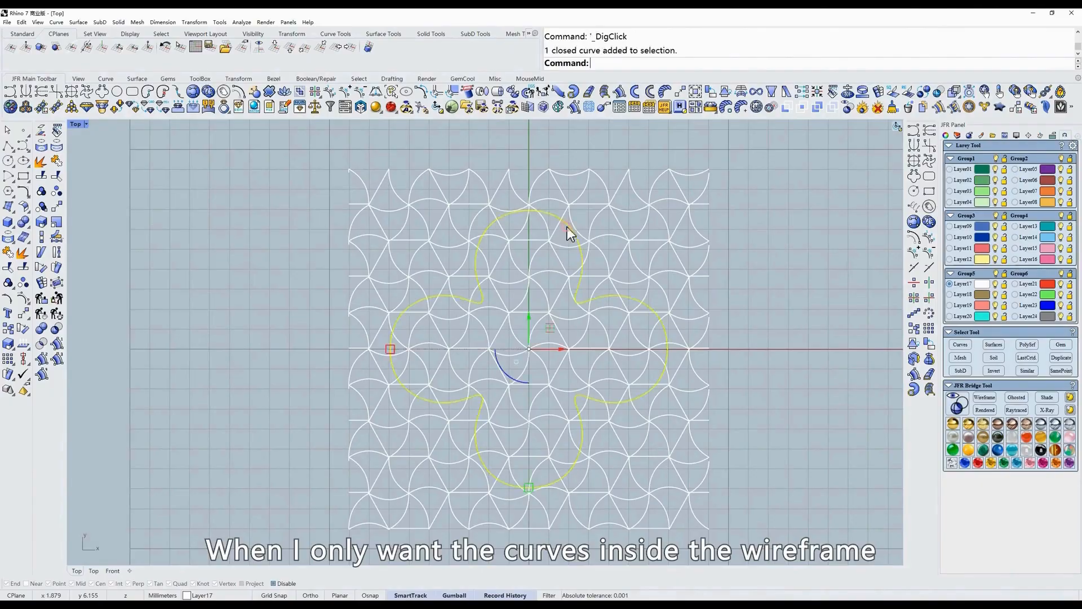
pyautogui.click(548, 297)
pyautogui.click(557, 288)
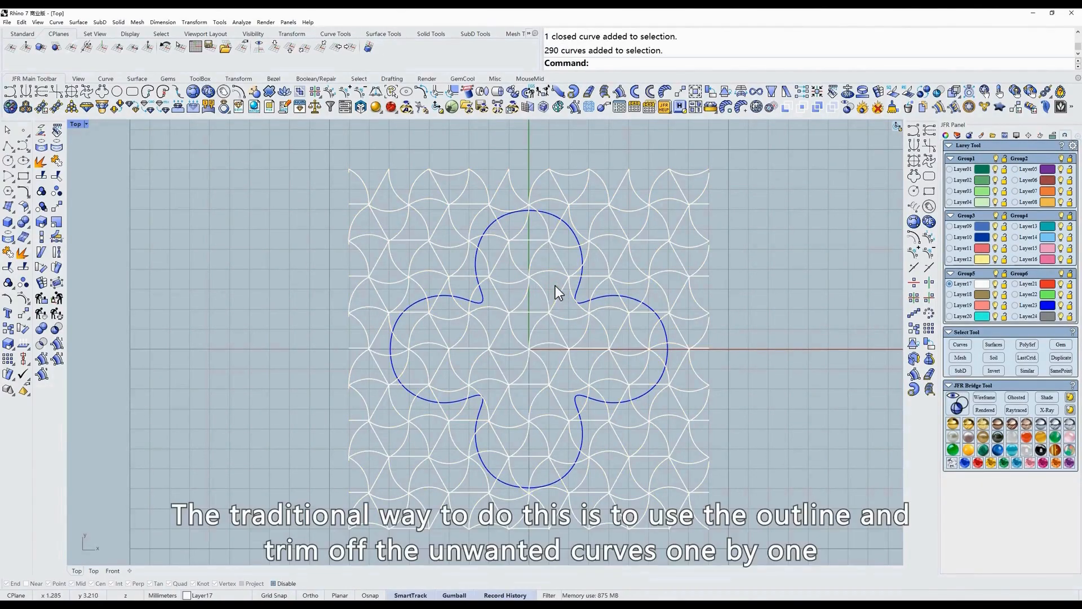
# Step: Trim pattern curves one by one just outside the upper lobe, using the quatrefoil outline as the cutting object
pyautogui.click(552, 216)
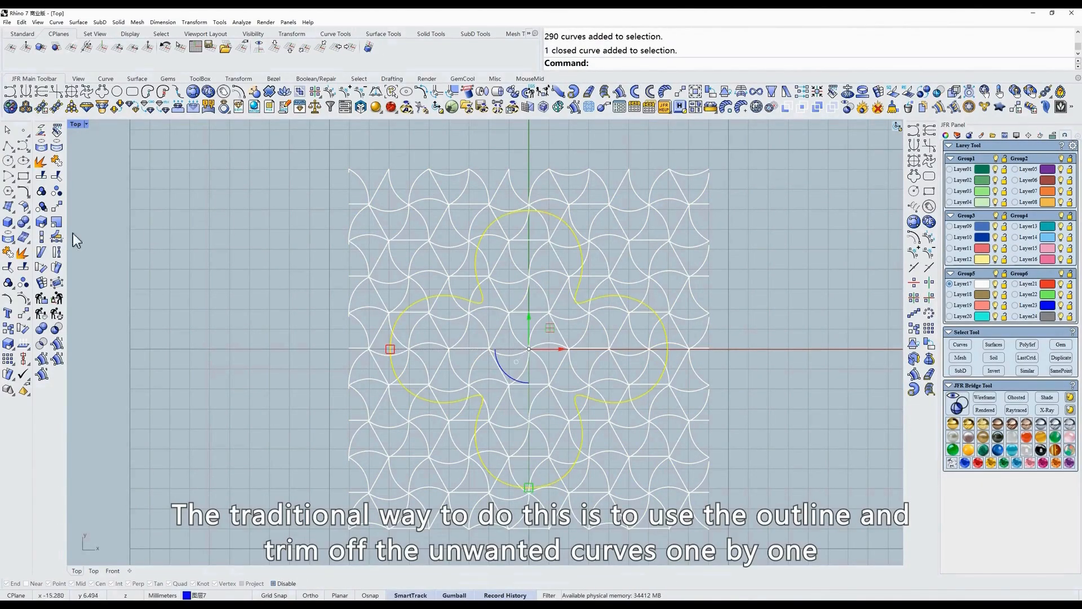
pyautogui.click(11, 273)
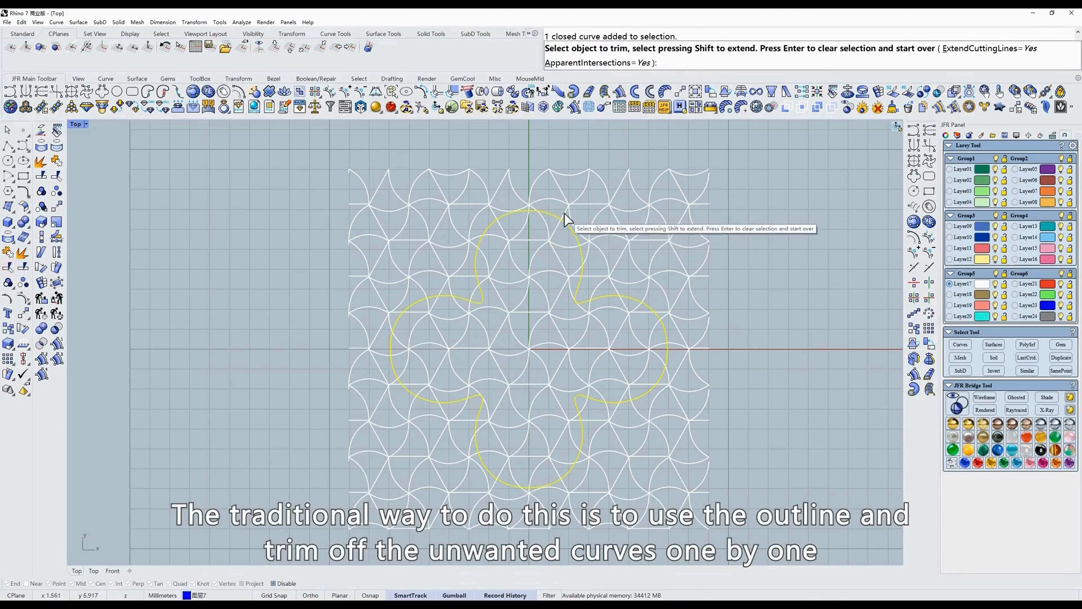
pyautogui.click(588, 252)
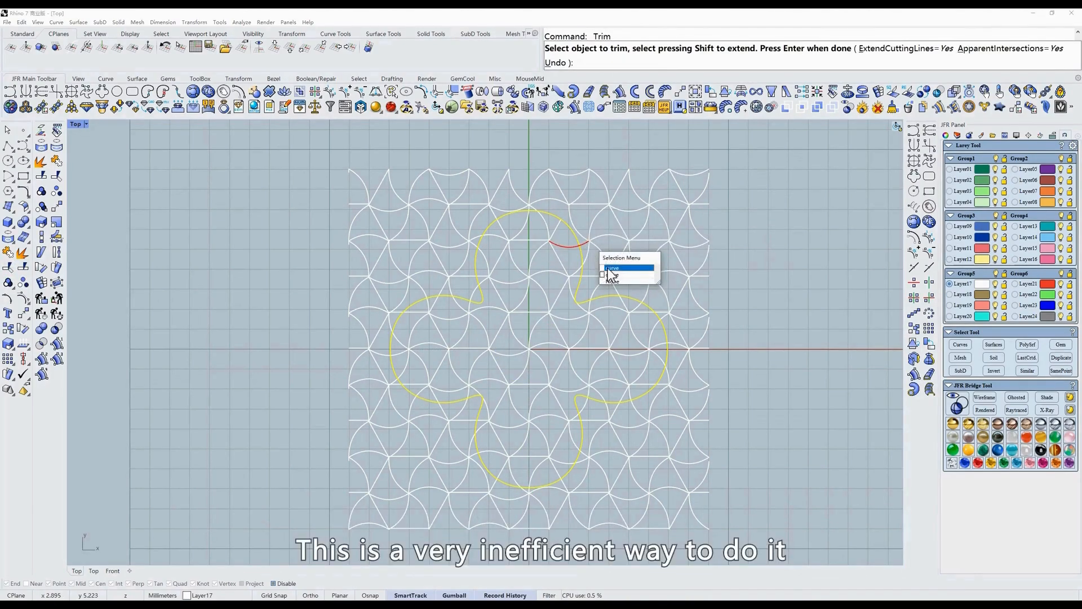
pyautogui.click(607, 268)
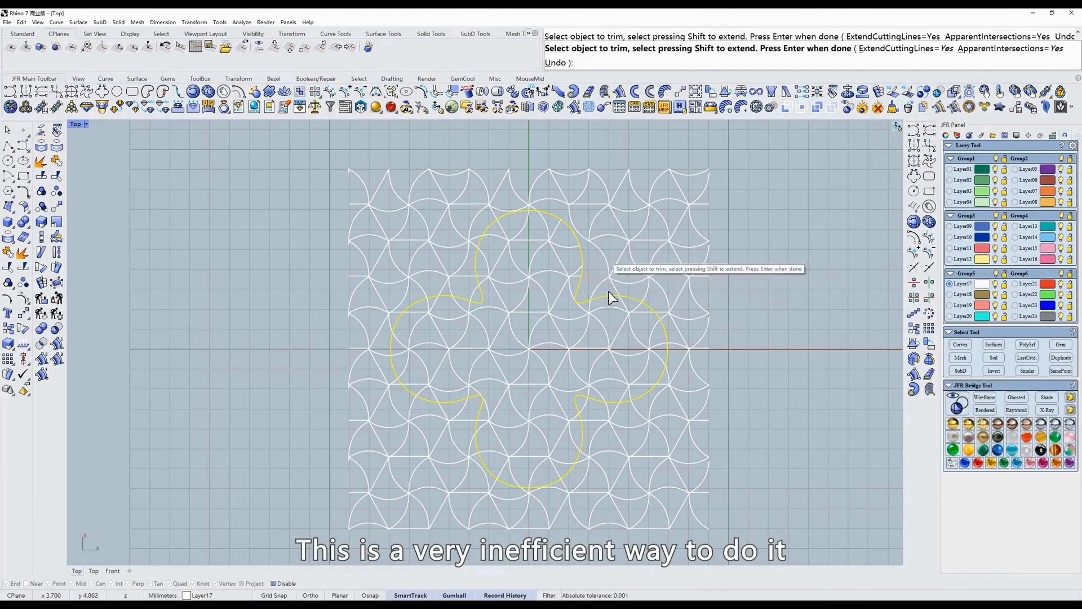
pyautogui.press('Return')
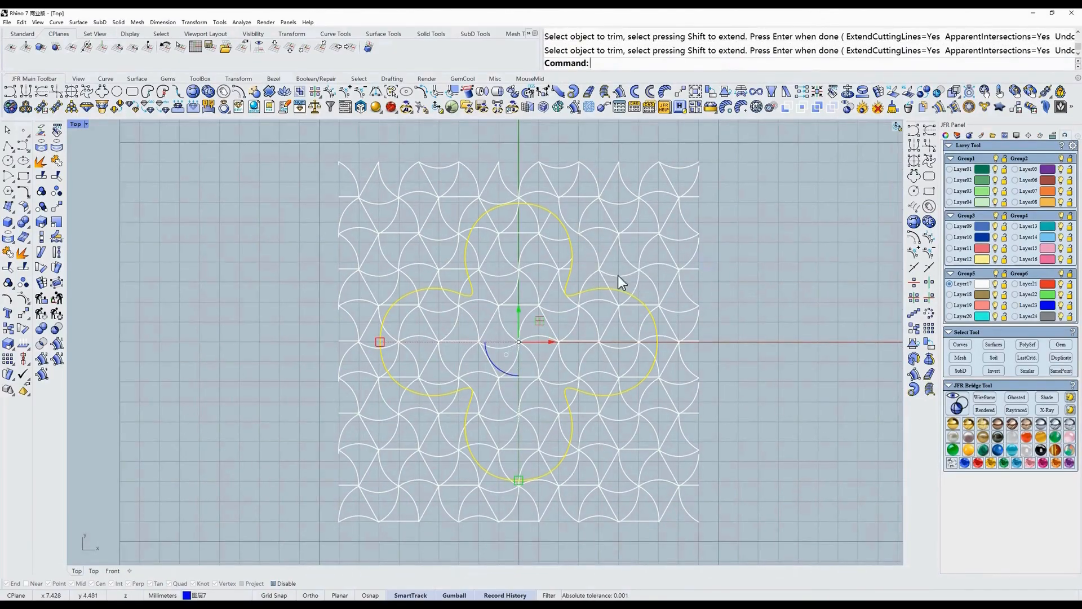
pyautogui.click(783, 272)
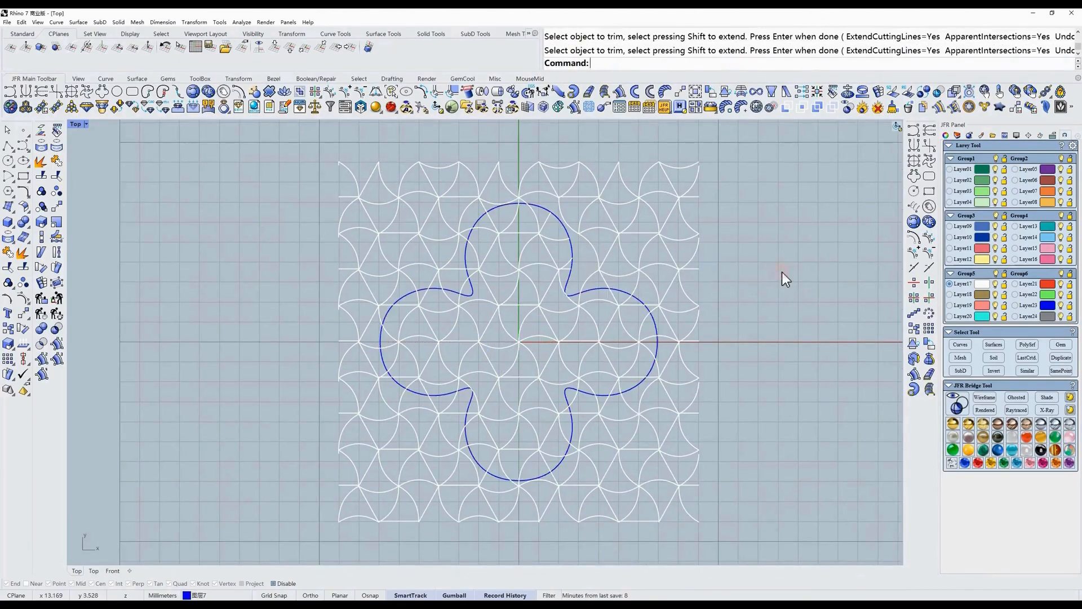
# Step: Run Range Split Curve on the white arc pattern with TrimMethod Internal, using the quatrefoil outline as the range curve
pyautogui.click(300, 93)
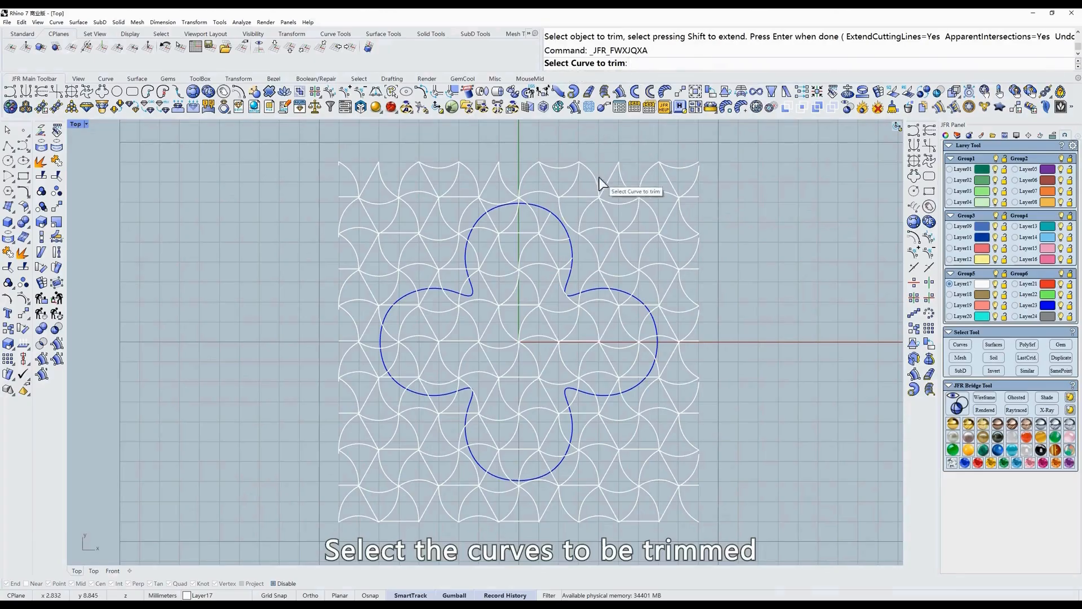
pyautogui.click(594, 197)
pyautogui.press('Return')
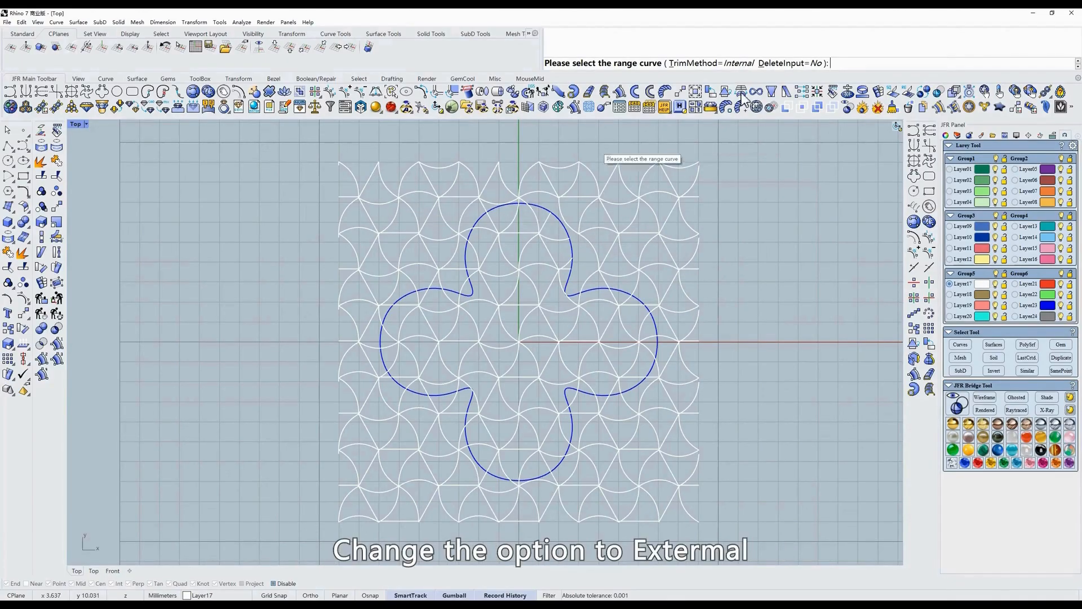
pyautogui.click(736, 64)
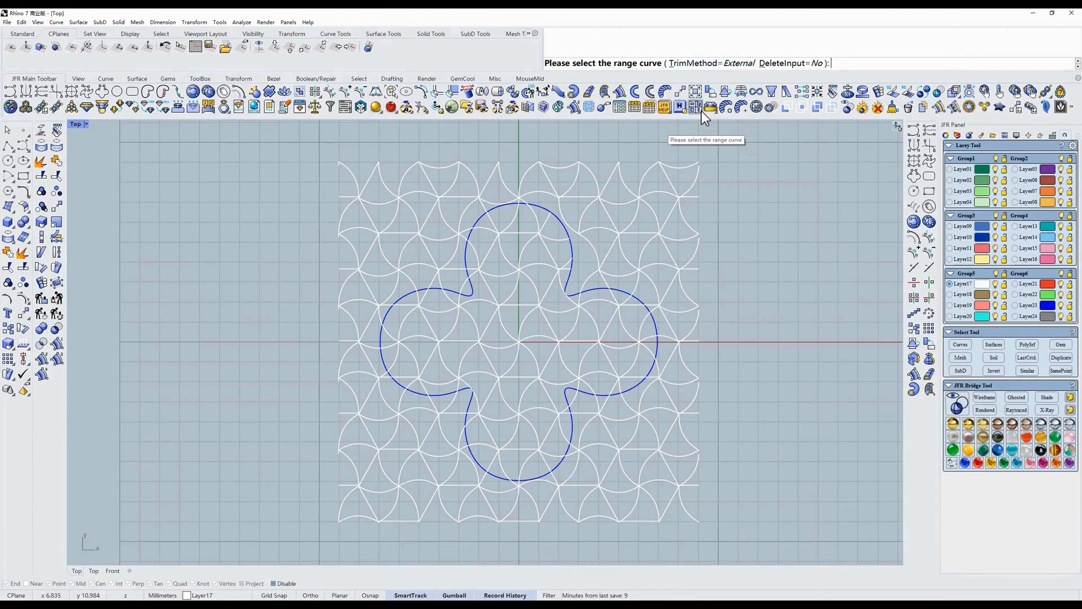
pyautogui.click(705, 64)
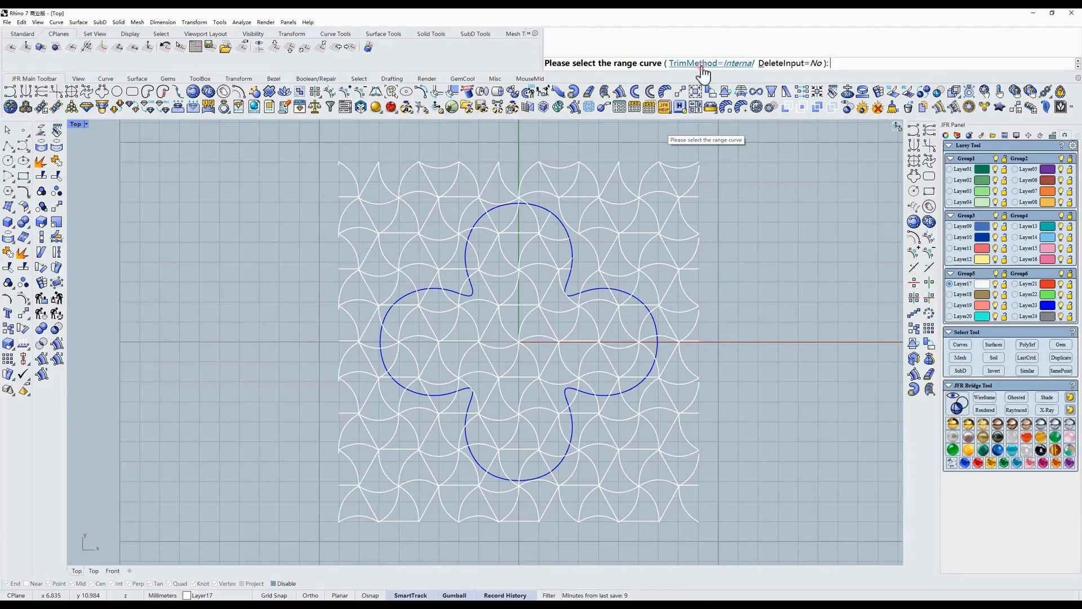
pyautogui.click(565, 227)
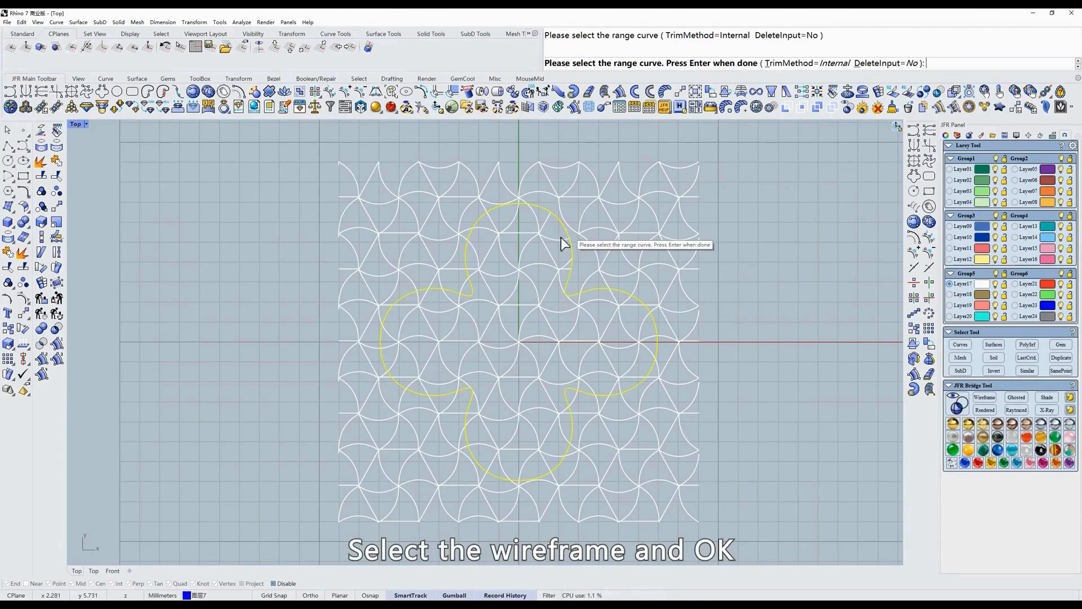
pyautogui.rightClick(636, 320)
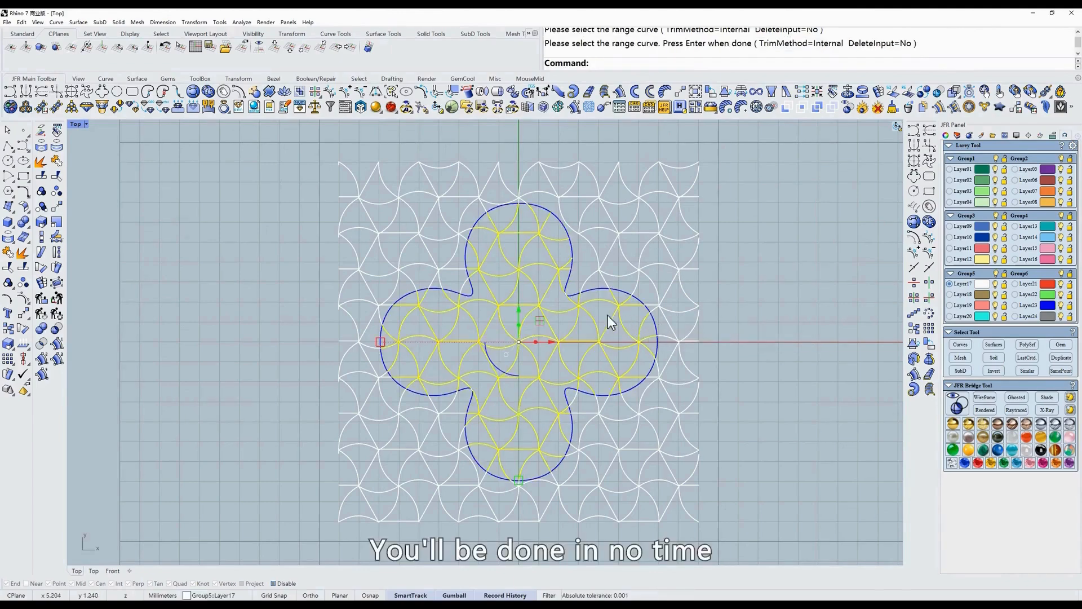
# Step: Move the split inner curves along the X axis, clear of the original pattern
pyautogui.scroll(-2, 587, 341)
pyautogui.moveTo(586, 340); pyautogui.dragTo(428, 345, button='right')
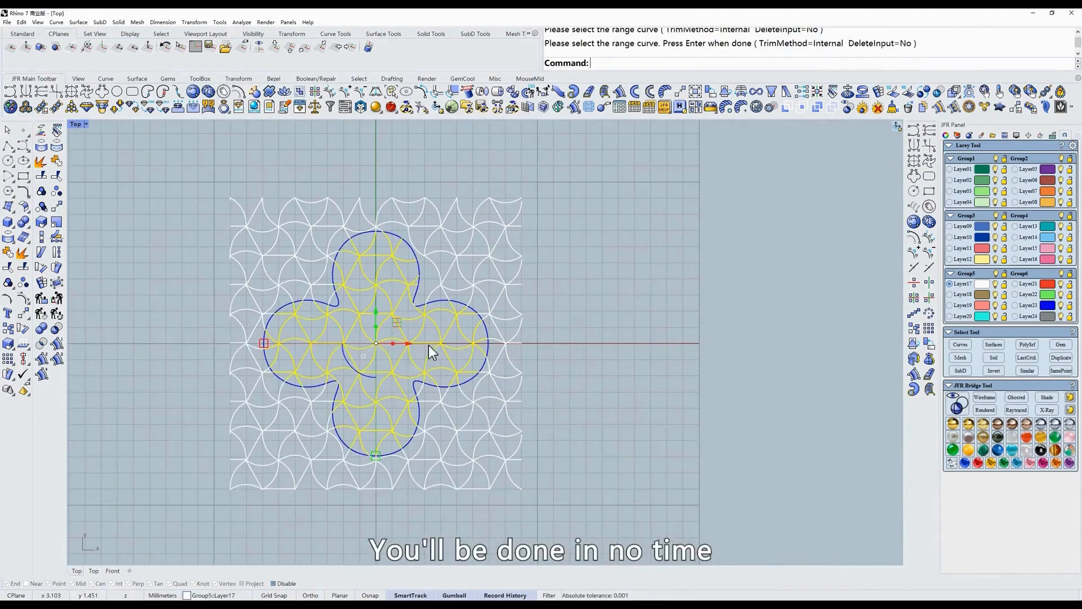
pyautogui.click(420, 267)
pyautogui.moveTo(409, 344); pyautogui.dragTo(719, 344)
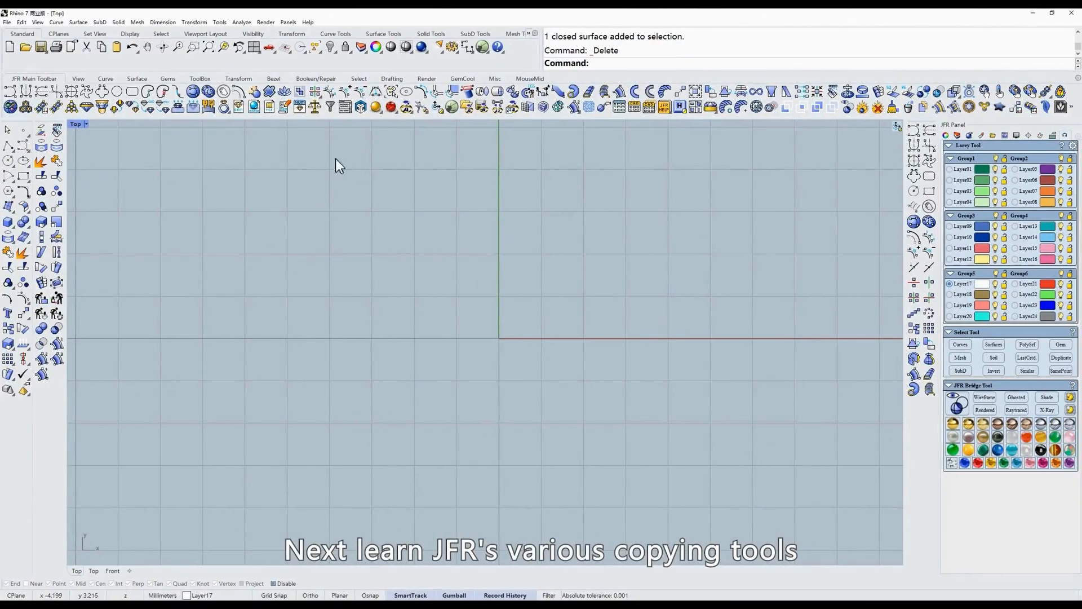
# Step: Display the JFR Transform tools and create a sphere in the upper-right quadrant beside the vertical axis
pyautogui.click(314, 93)
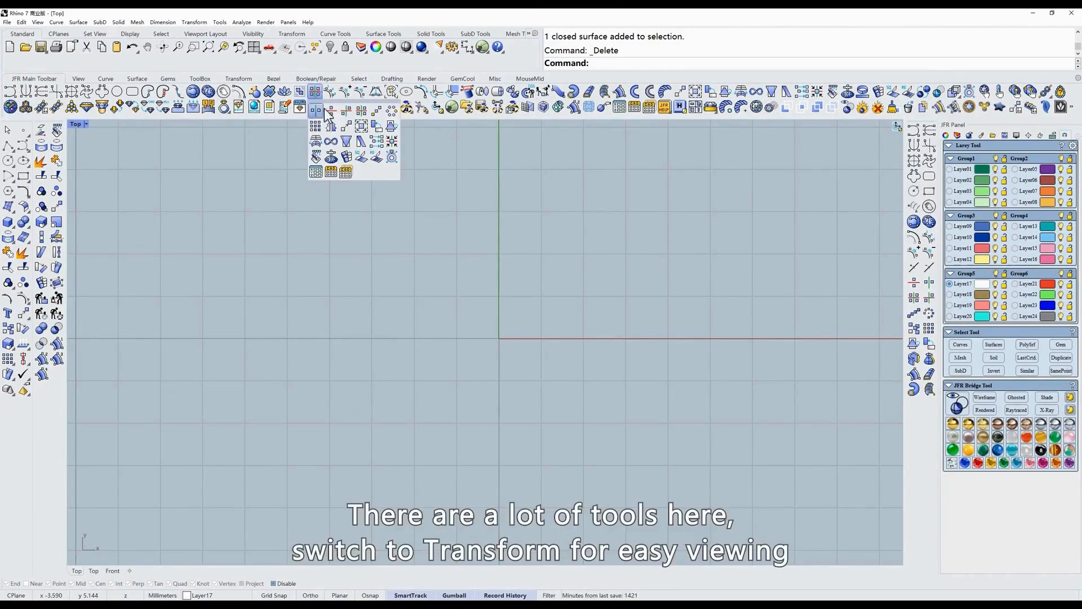
pyautogui.click(239, 79)
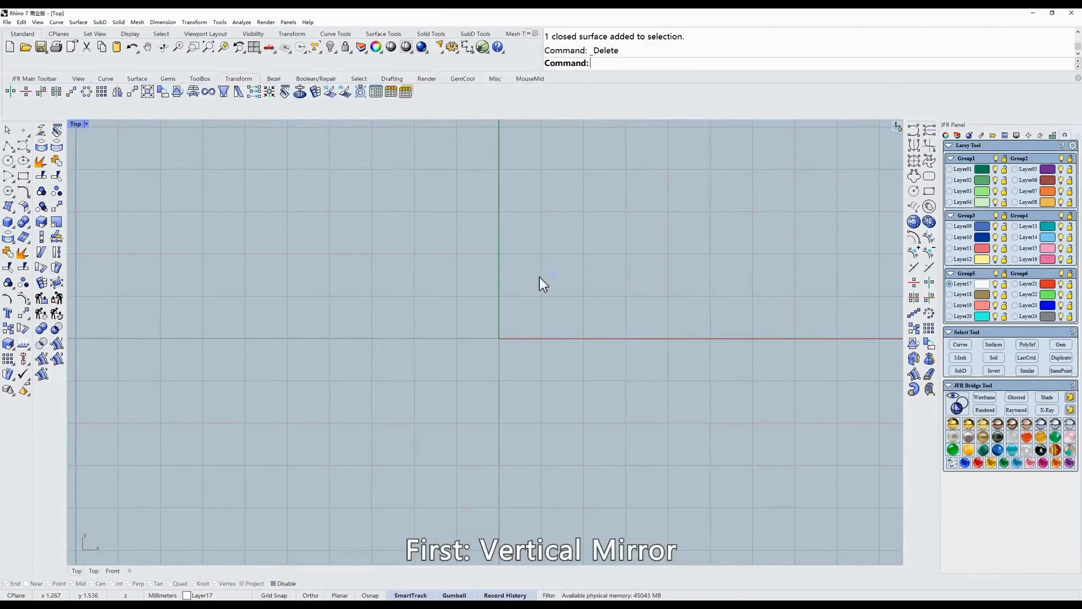
pyautogui.moveTo(591, 252); pyautogui.dragTo(577, 255, button='right')
pyautogui.hotkey('ctrl', 'o')
pyautogui.click(579, 247)
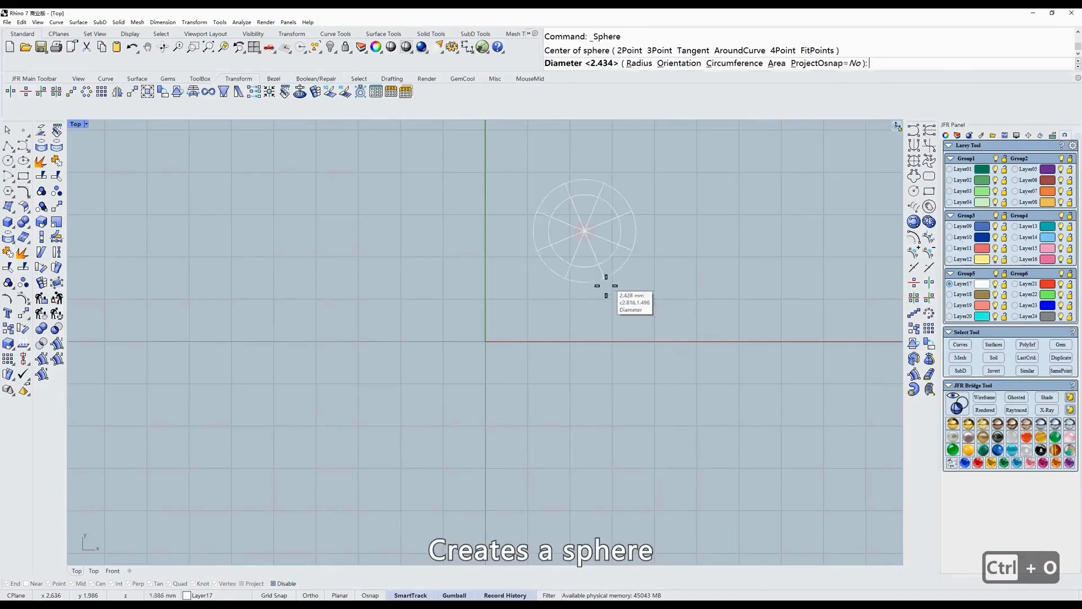
pyautogui.click(599, 310)
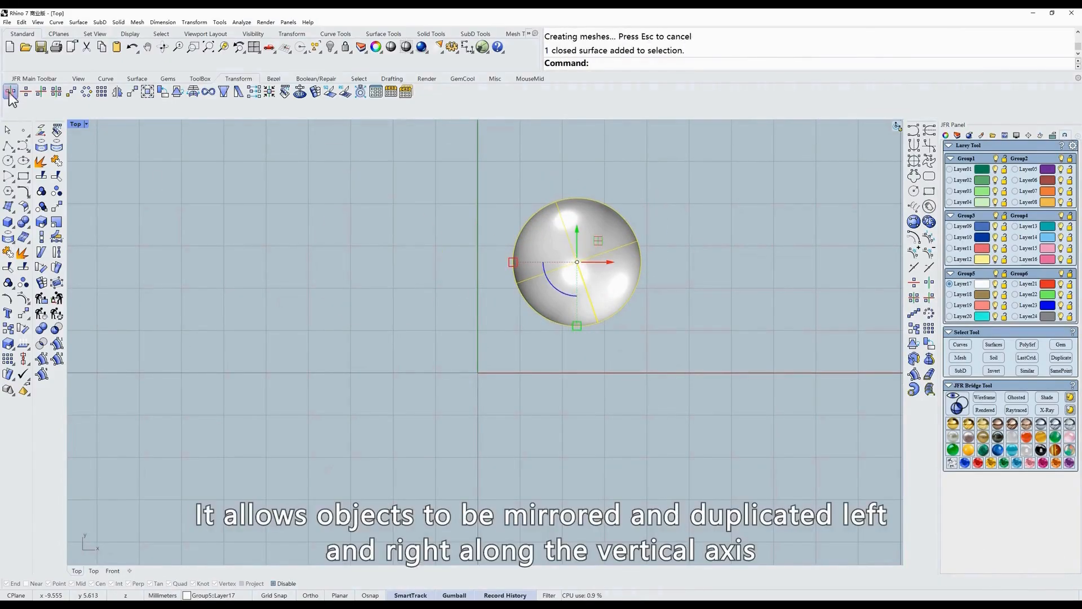
# Step: Mirror-copy the sphere across the vertical axis with the JFR vertical mirror
pyautogui.click(10, 92)
pyautogui.scroll(-2, 583, 219)
pyautogui.click(601, 344)
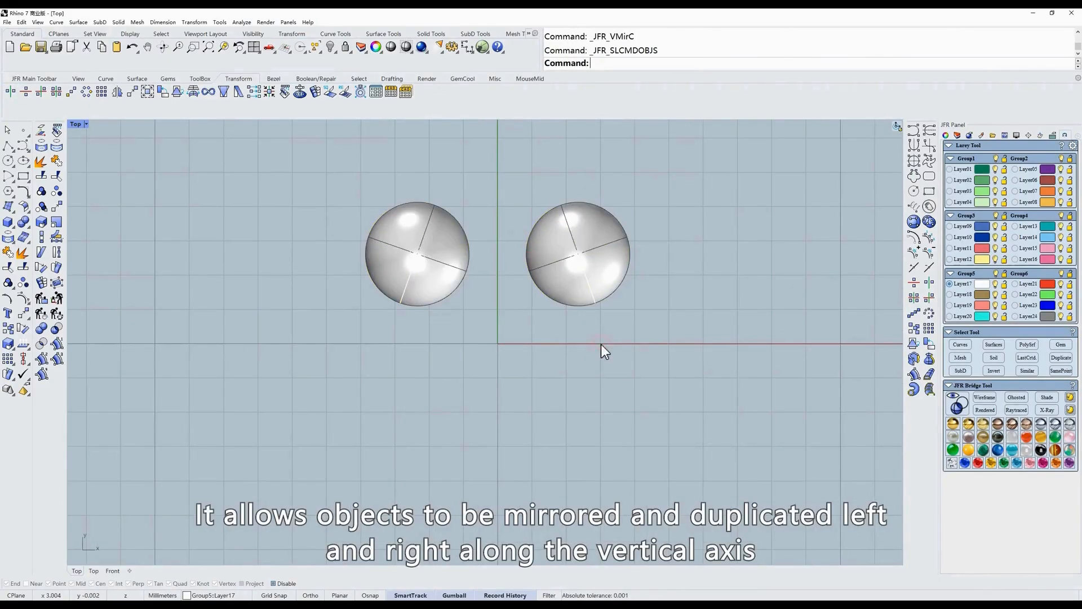
pyautogui.moveTo(507, 138); pyautogui.dragTo(509, 166, button='right')
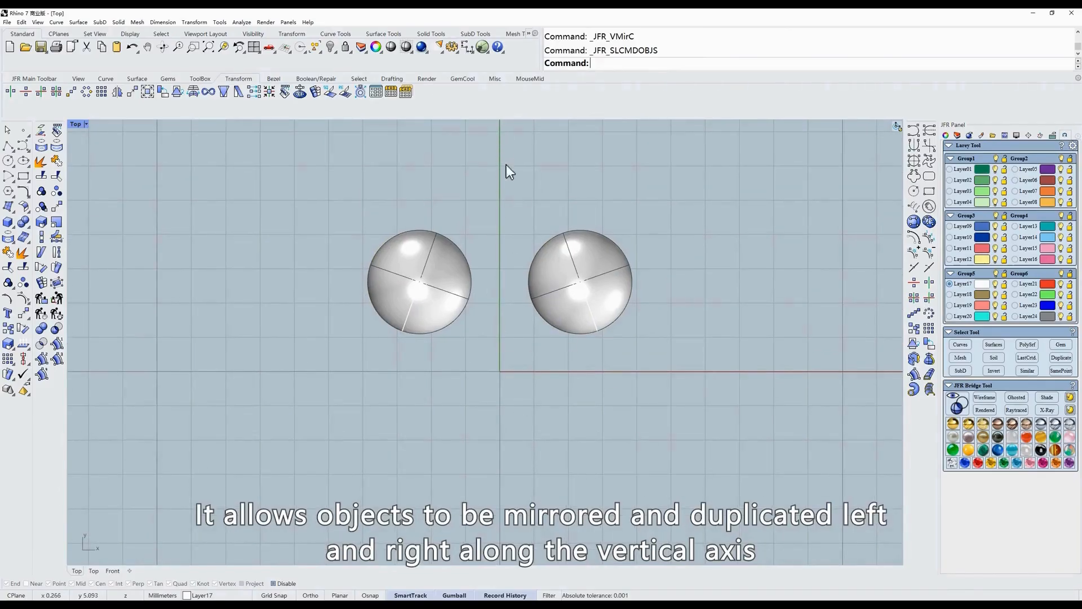
# Step: Move the right-hand sphere away from the vertical axis along X and scale it into a flat, wide ellipsoid
pyautogui.click(550, 270)
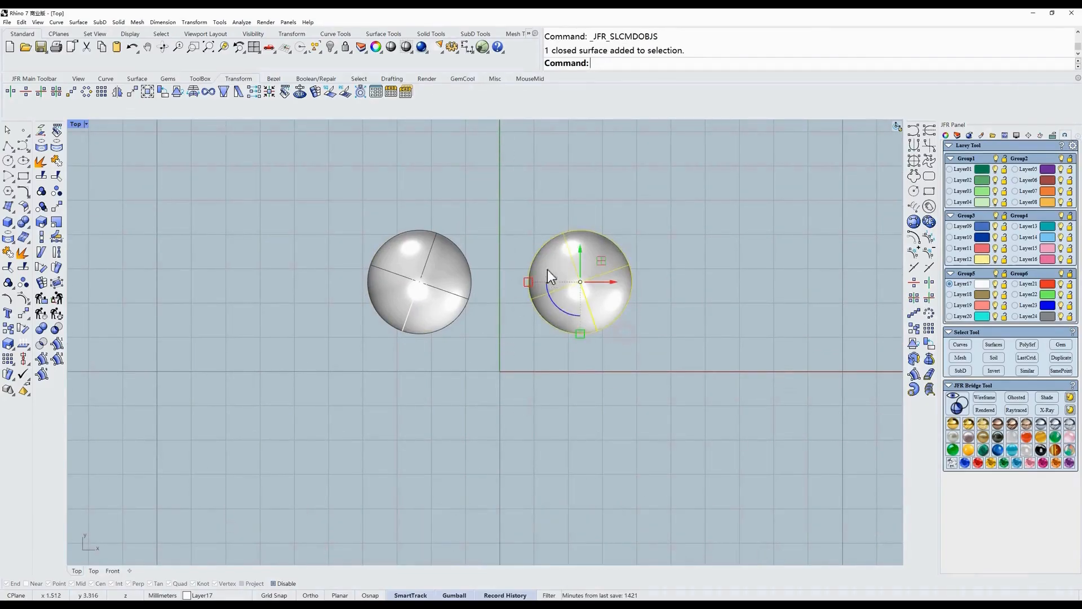
pyautogui.moveTo(616, 282); pyautogui.dragTo(659, 282)
pyautogui.moveTo(620, 333); pyautogui.dragTo(622, 306)
pyautogui.moveTo(570, 283)
pyautogui.mouseDown()
pyautogui.moveTo(597, 284)
pyautogui.moveTo(566, 283)
pyautogui.mouseUp()
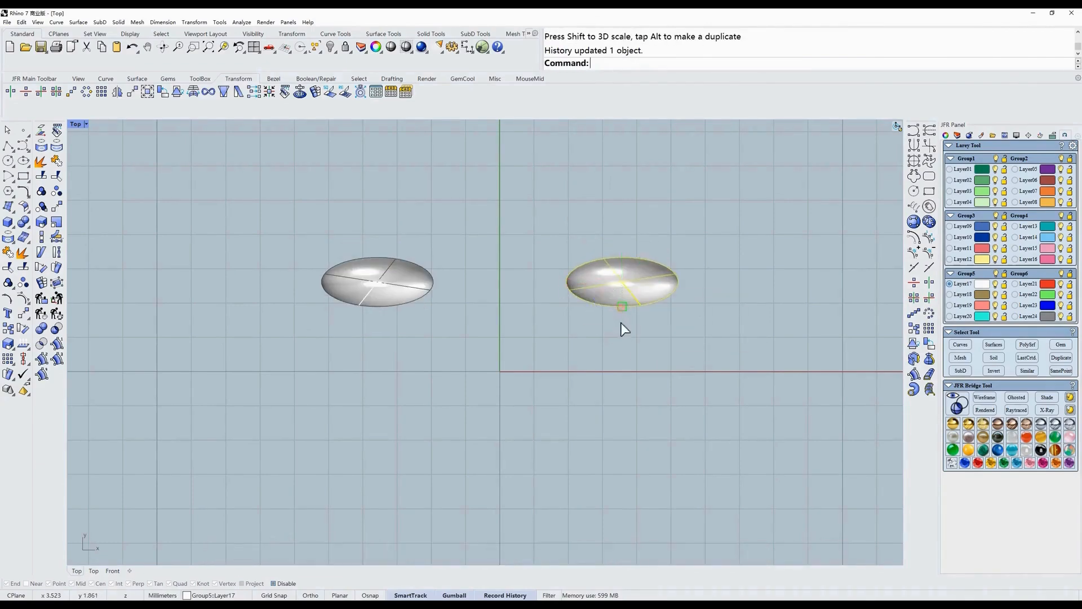
# Step: Rotate the right-hand ellipsoid to a tilted angle and move it closer to the vertical axis
pyautogui.moveTo(622, 323); pyautogui.dragTo(625, 323)
pyautogui.scroll(-4, 624, 323)
pyautogui.moveTo(620, 312); pyautogui.dragTo(610, 299, button='right')
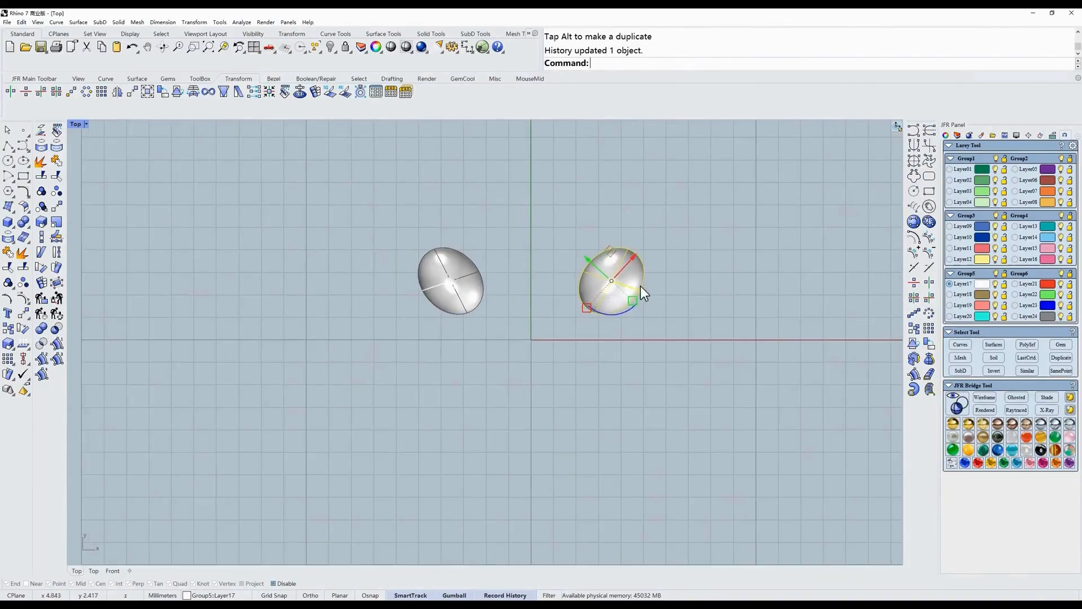
pyautogui.moveTo(617, 252); pyautogui.dragTo(594, 253)
pyautogui.press('Escape')
pyautogui.scroll(4, 614, 273)
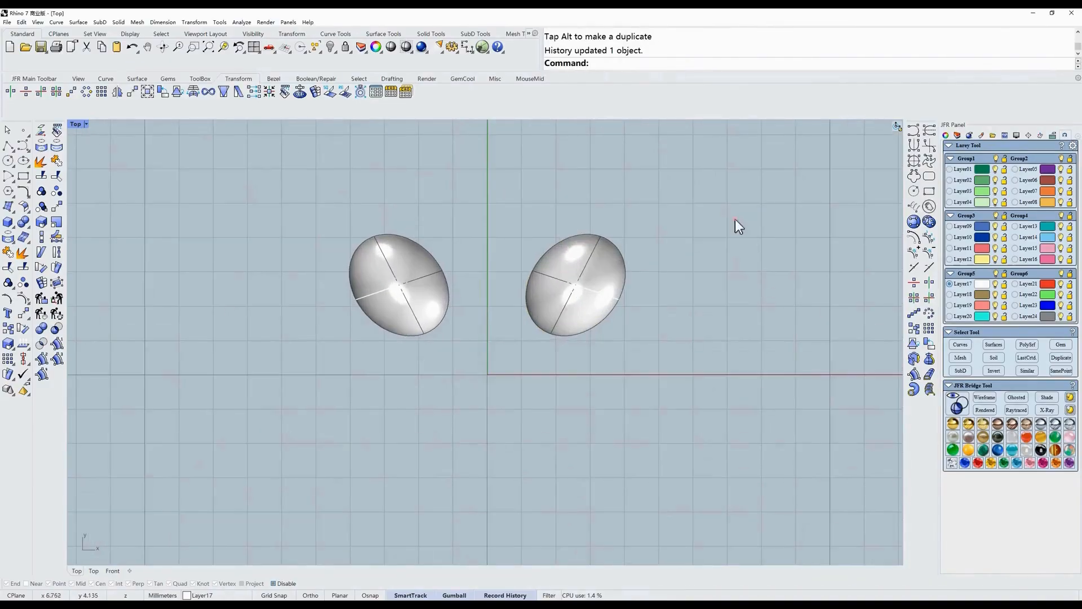
# Step: Mirror-copy both ellipsoids across the horizontal axis with the JFR horizontal mirror and shift the upper-right original slightly
pyautogui.moveTo(737, 219); pyautogui.dragTo(327, 350)
pyautogui.click(25, 92)
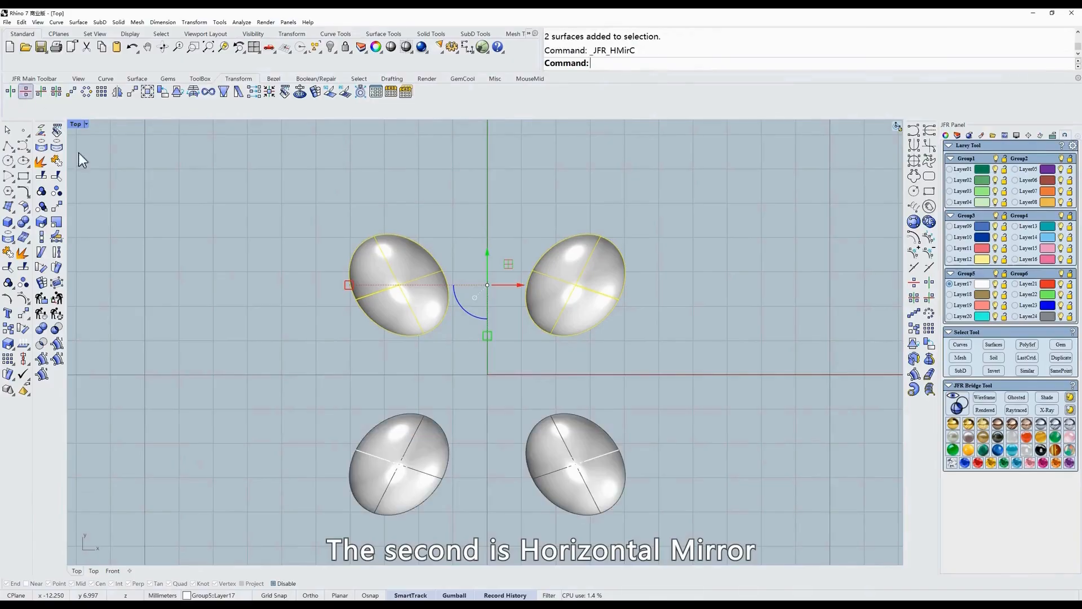
pyautogui.press('Escape')
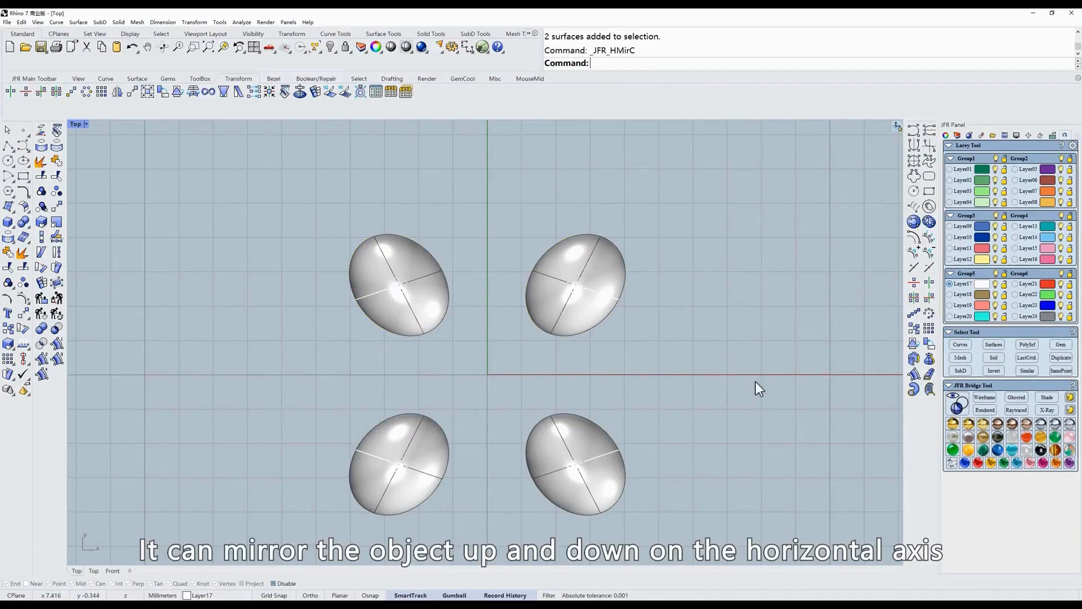
pyautogui.moveTo(685, 232); pyautogui.dragTo(596, 265)
# Step: Delete the three mirrored ellipsoids, keeping only the upper-right original
pyautogui.moveTo(725, 225); pyautogui.dragTo(412, 457)
pyautogui.keyDown('ctrl'); pyautogui.click(570, 306); pyautogui.keyUp('ctrl')
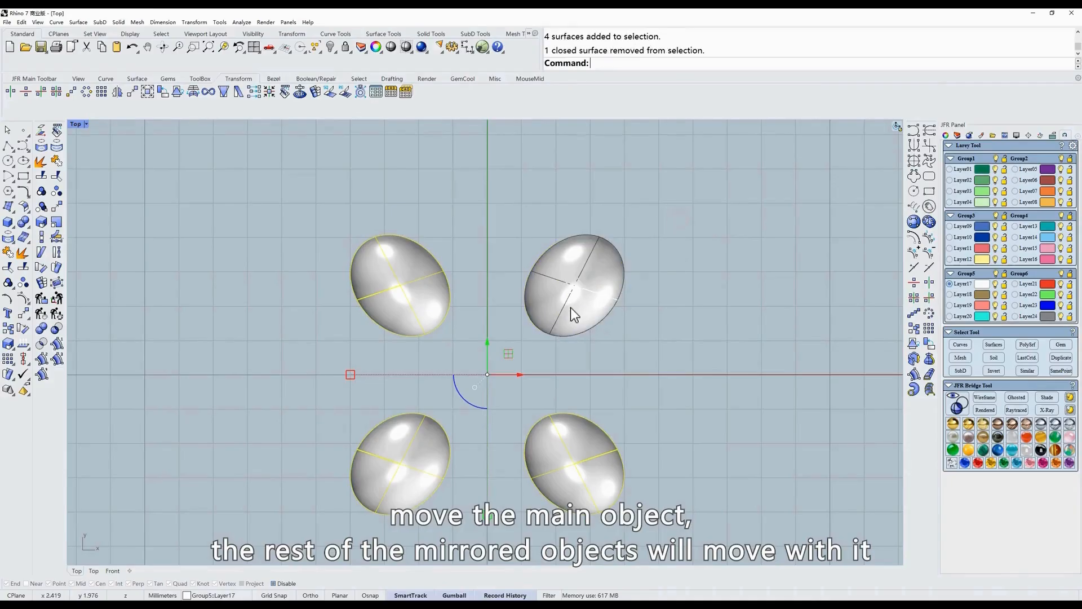
pyautogui.press('Delete')
# Step: Make a copy of the remaining ellipsoid revolved 180° around the world origin
pyautogui.click(552, 202)
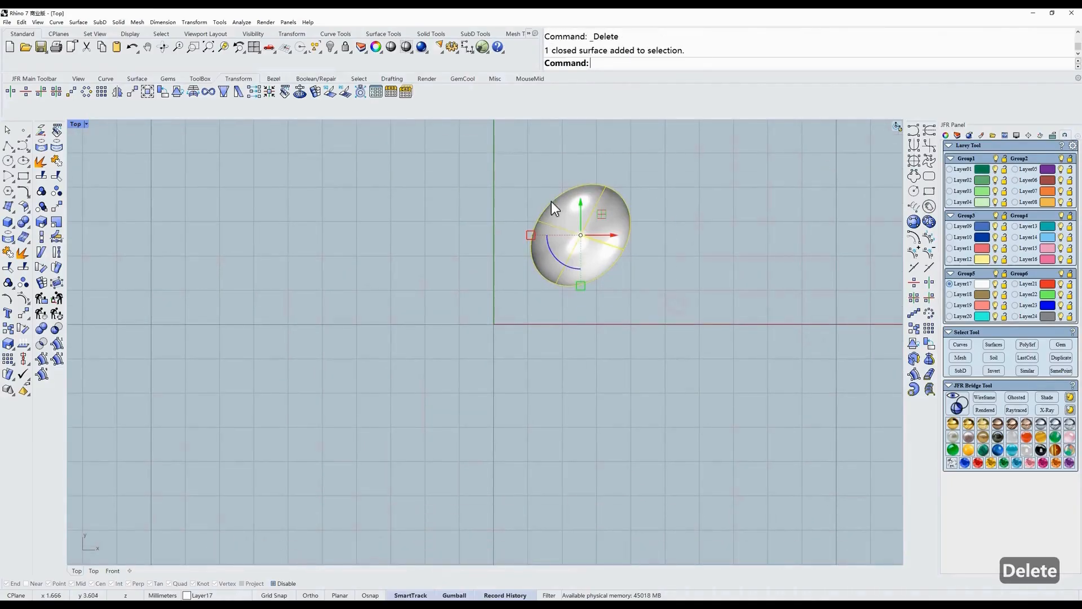
pyautogui.click(45, 92)
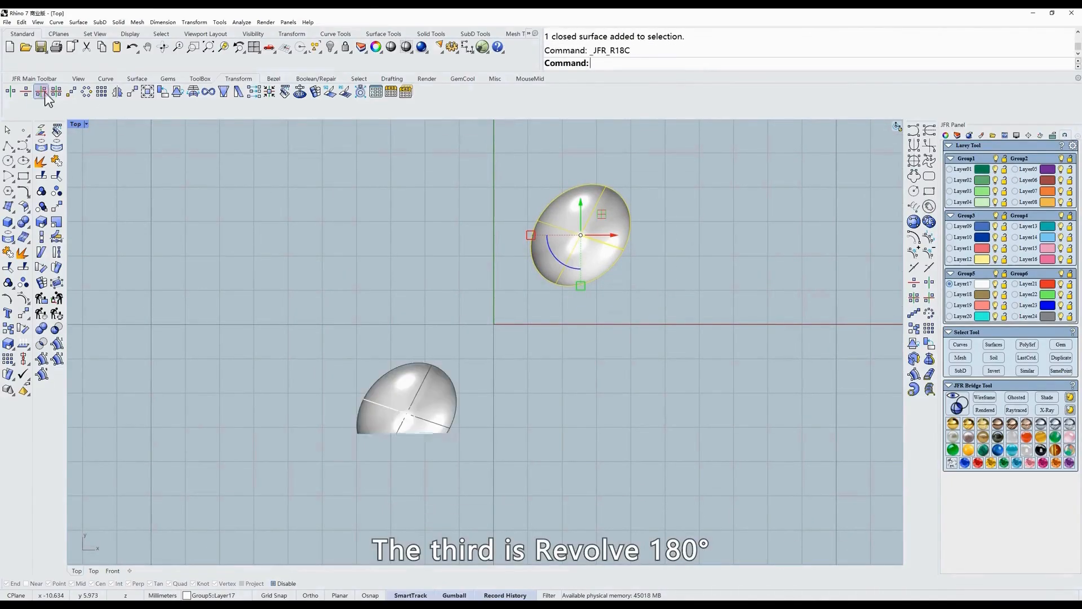
pyautogui.moveTo(608, 380); pyautogui.dragTo(608, 400, button='right')
pyautogui.click(638, 388)
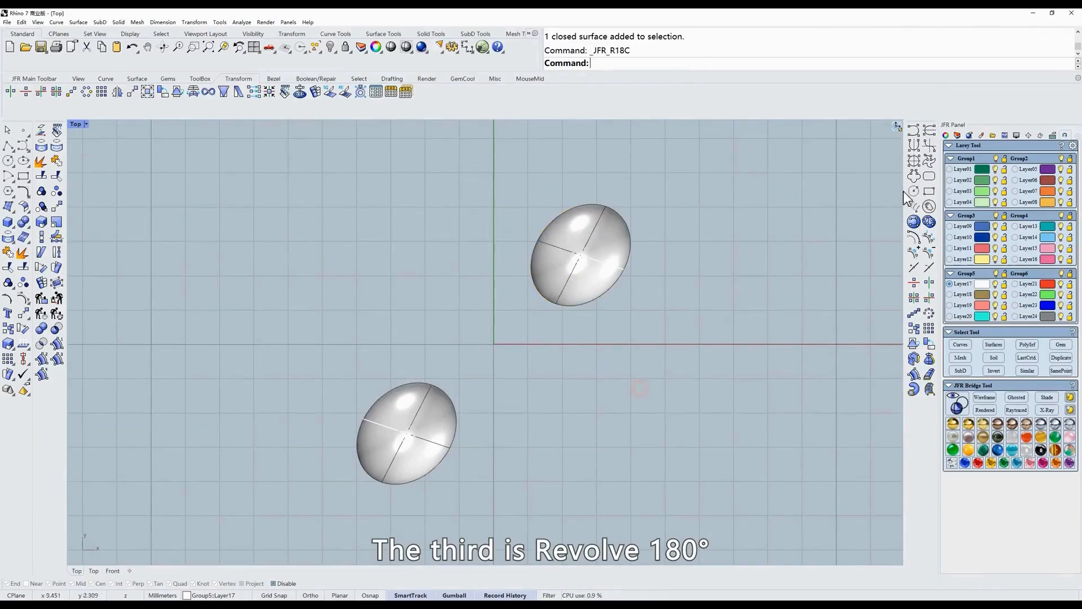
# Step: Draw a 180° symmetric blue line through the origin, running diagonally from upper left to lower right between the ellipsoids
pyautogui.click(914, 162)
pyautogui.press('Escape')
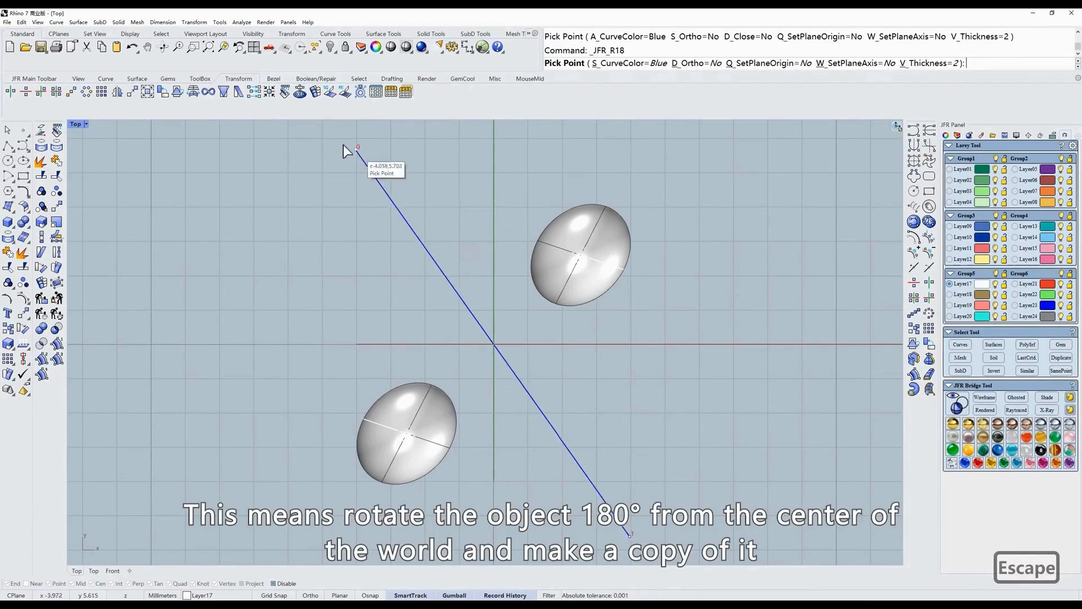
pyautogui.click(275, 184)
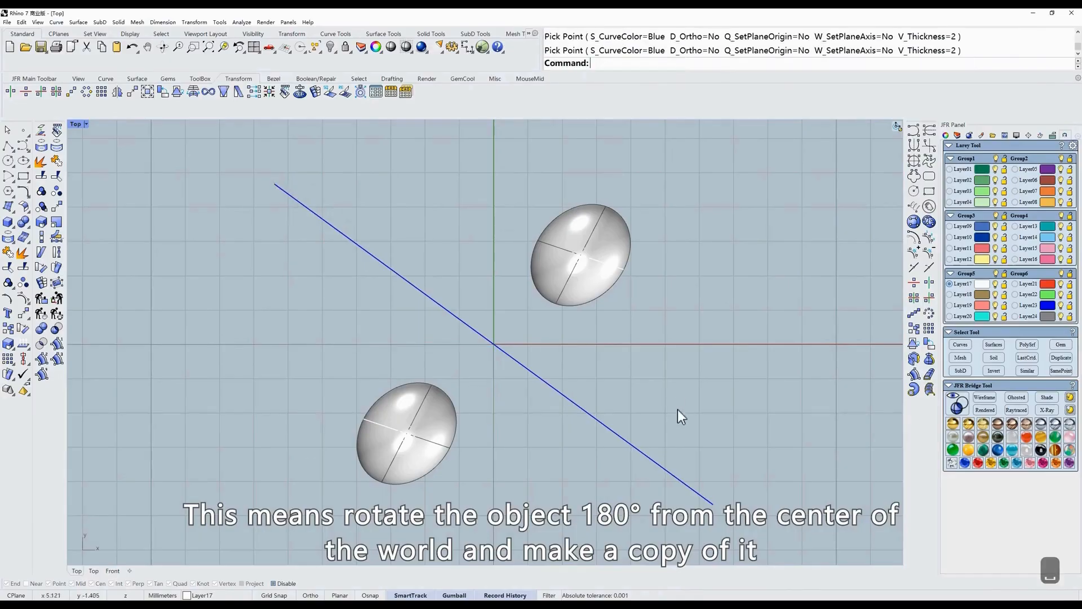
# Step: Move the upper-right ellipsoid up towards the vertical axis, and delete the revolved copy and the diagonal line
pyautogui.click(576, 263)
pyautogui.moveTo(596, 248); pyautogui.dragTo(553, 213)
pyautogui.moveTo(709, 333); pyautogui.dragTo(603, 430)
pyautogui.click(712, 286)
pyautogui.moveTo(588, 301); pyautogui.dragTo(438, 420)
pyautogui.press('Delete')
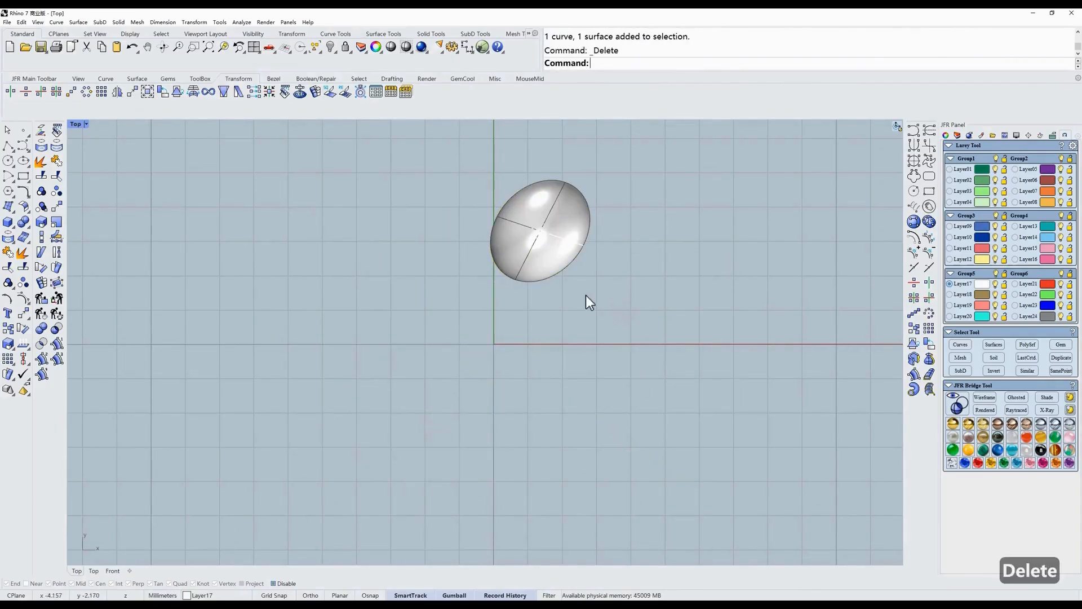
# Step: Move the ellipsoid away from the vertical axis and copy it into all quadrants with the JFR four-quadrant mirror
pyautogui.click(544, 224)
pyautogui.moveTo(576, 225); pyautogui.dragTo(605, 244)
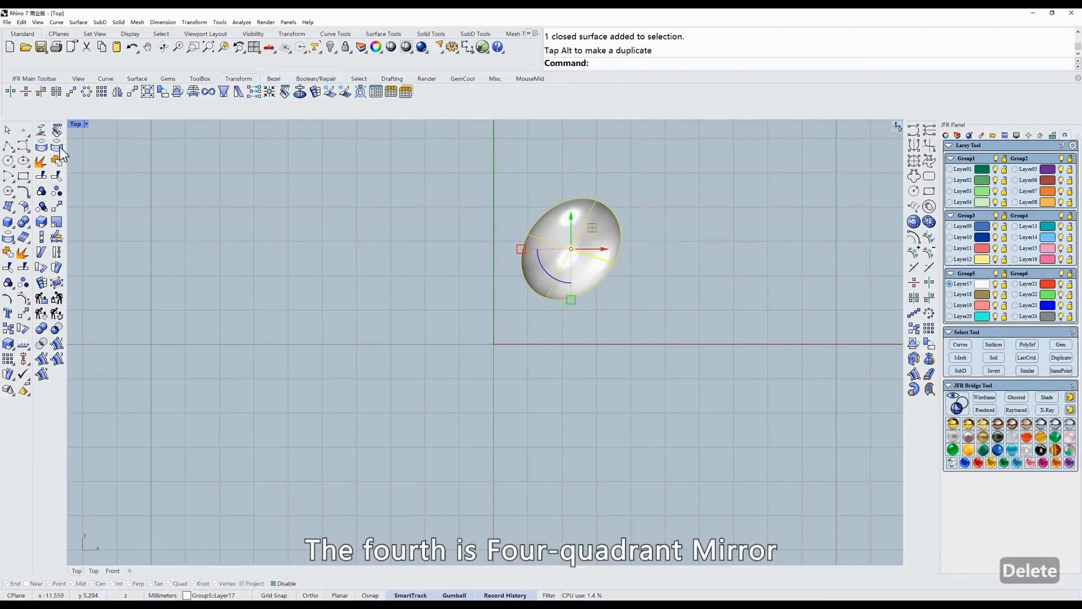
pyautogui.click(57, 95)
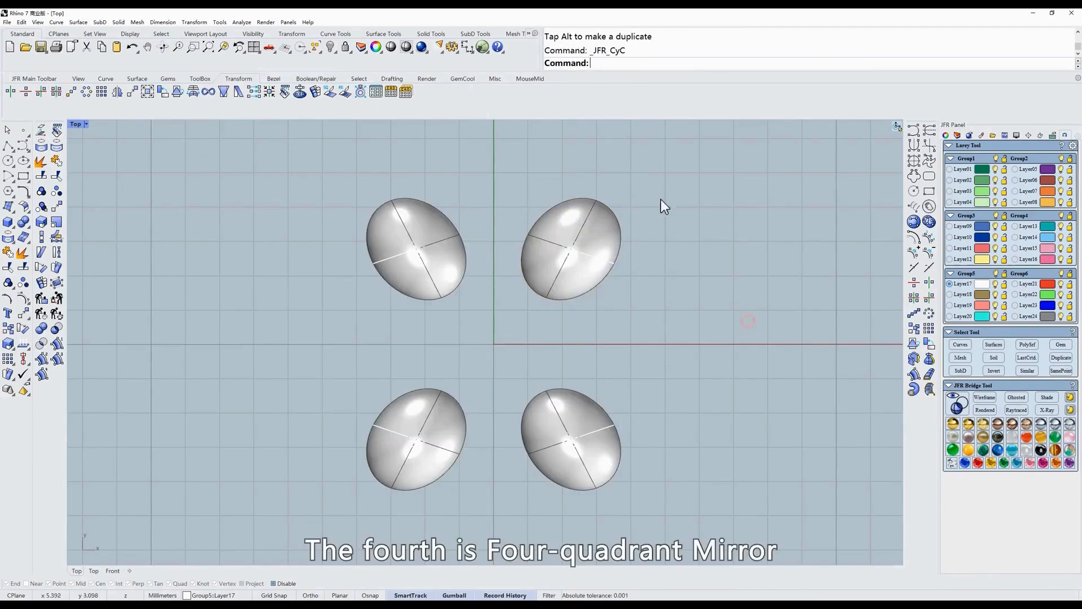
# Step: Move the upper-right ellipsoid outward and down, nearer the horizontal axis, with its linked copies following
pyautogui.click(584, 250)
pyautogui.moveTo(616, 254)
pyautogui.mouseDown()
pyautogui.moveTo(643, 282)
pyautogui.moveTo(612, 211)
pyautogui.moveTo(577, 237)
pyautogui.moveTo(621, 268)
pyautogui.mouseUp()
pyautogui.click(689, 294)
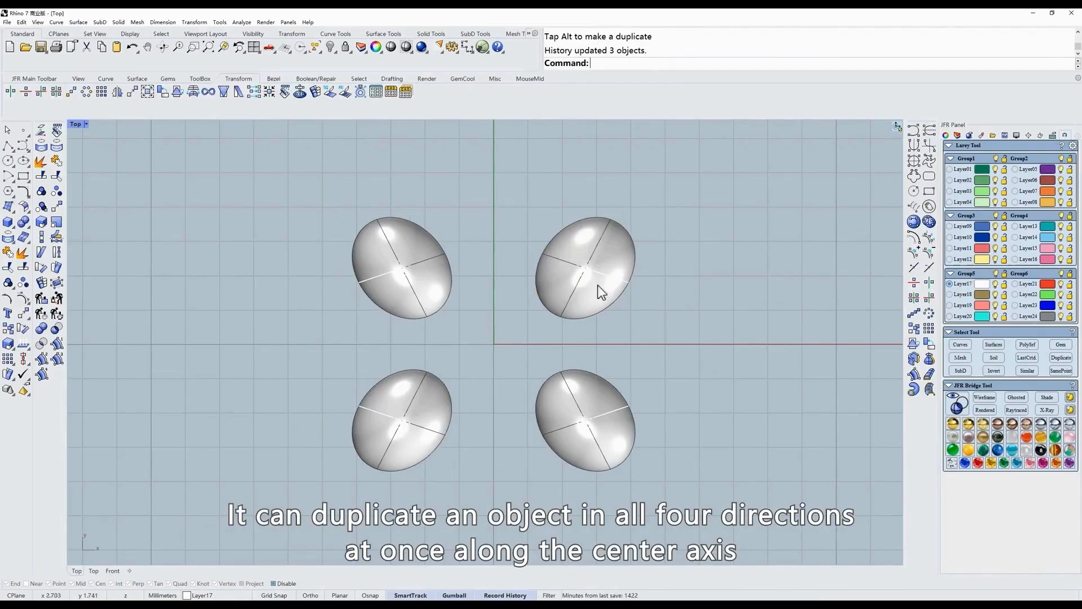
# Step: Delete all four ellipsoids and create a new sphere centred on the world origin
pyautogui.moveTo(699, 194); pyautogui.dragTo(302, 453)
pyautogui.press('Delete')
pyautogui.hotkey('ctrl', 'o')
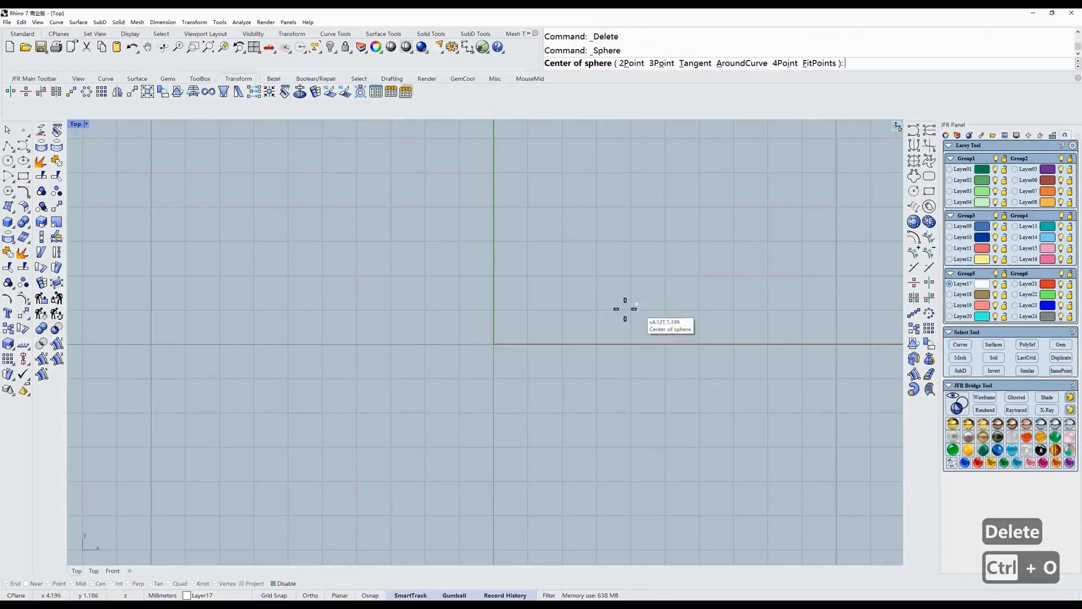
pyautogui.press('F4')
pyautogui.click(498, 407)
# Step: Try a JFR Array of the sphere with number 10 and horizontal spacing 1.0, and undo it
pyautogui.moveTo(485, 254); pyautogui.dragTo(315, 377)
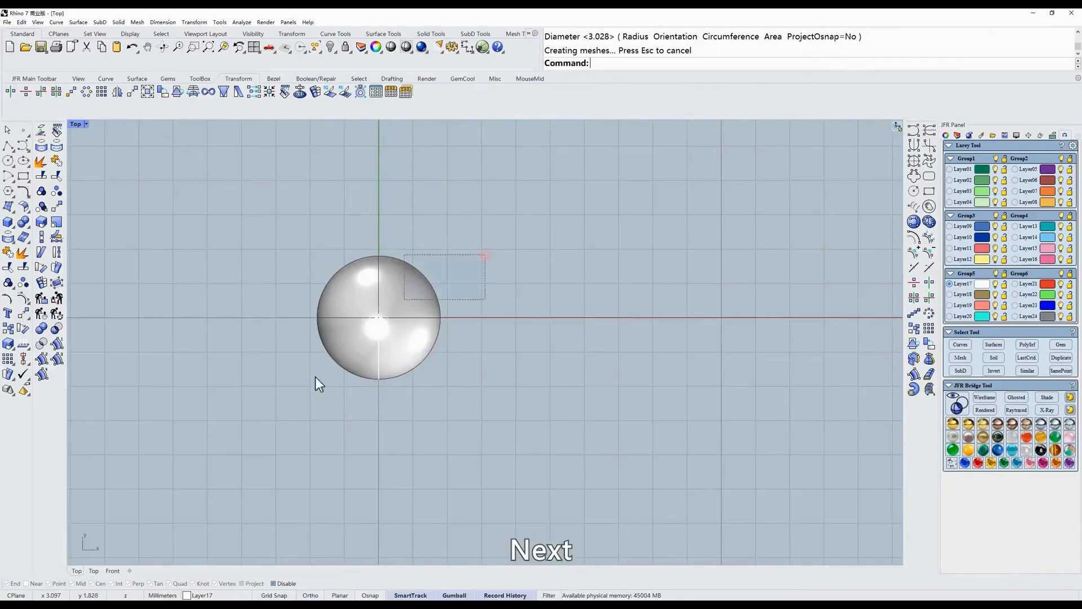
pyautogui.click(72, 93)
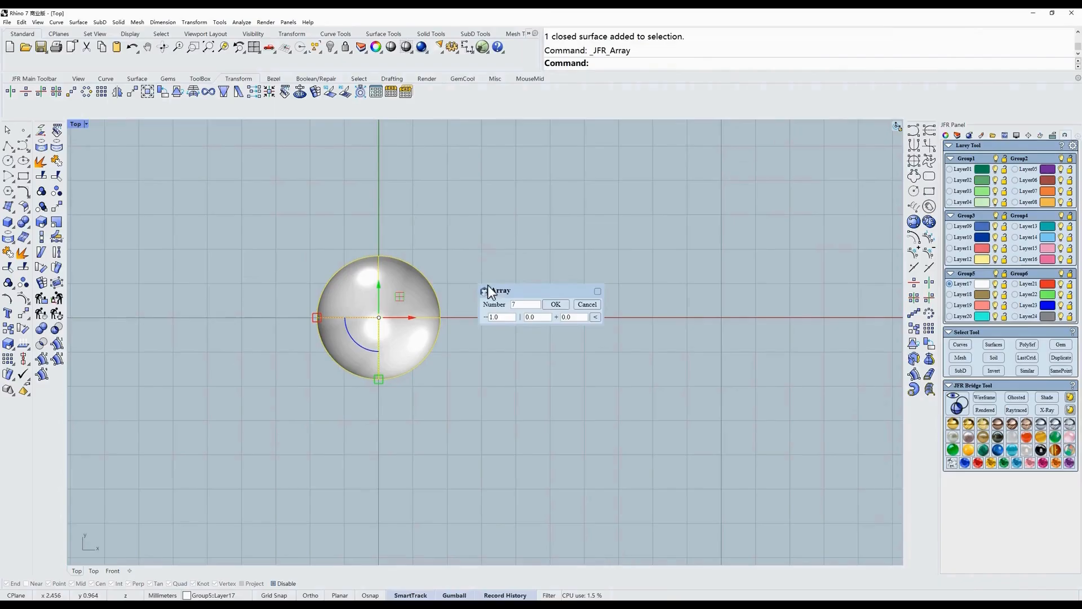
pyautogui.moveTo(504, 288); pyautogui.dragTo(517, 270)
pyautogui.click(532, 288)
pyautogui.write('7')
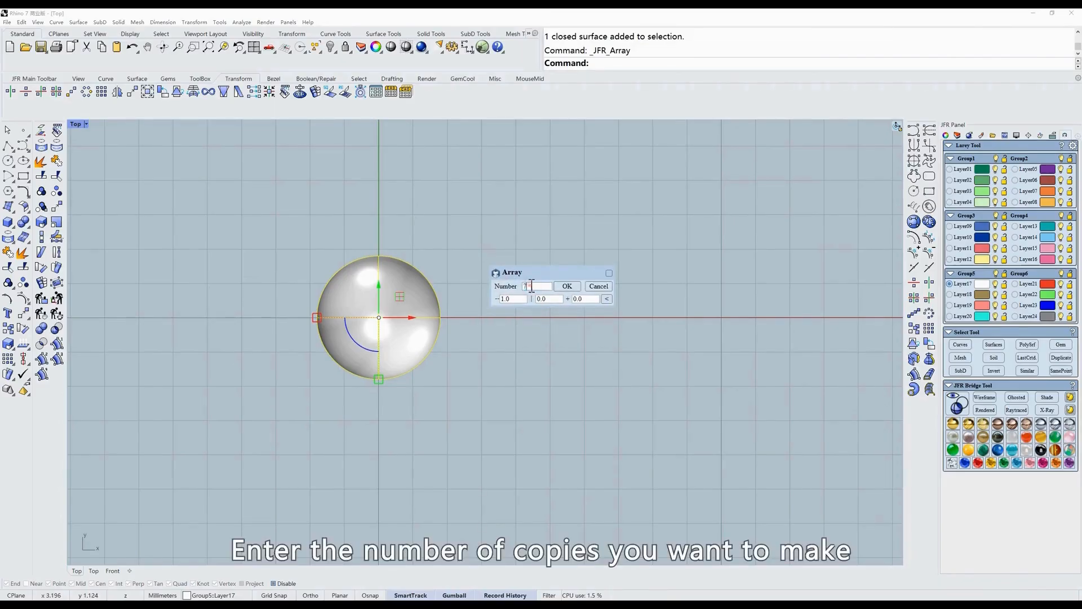
pyautogui.write('10')
pyautogui.press('Return')
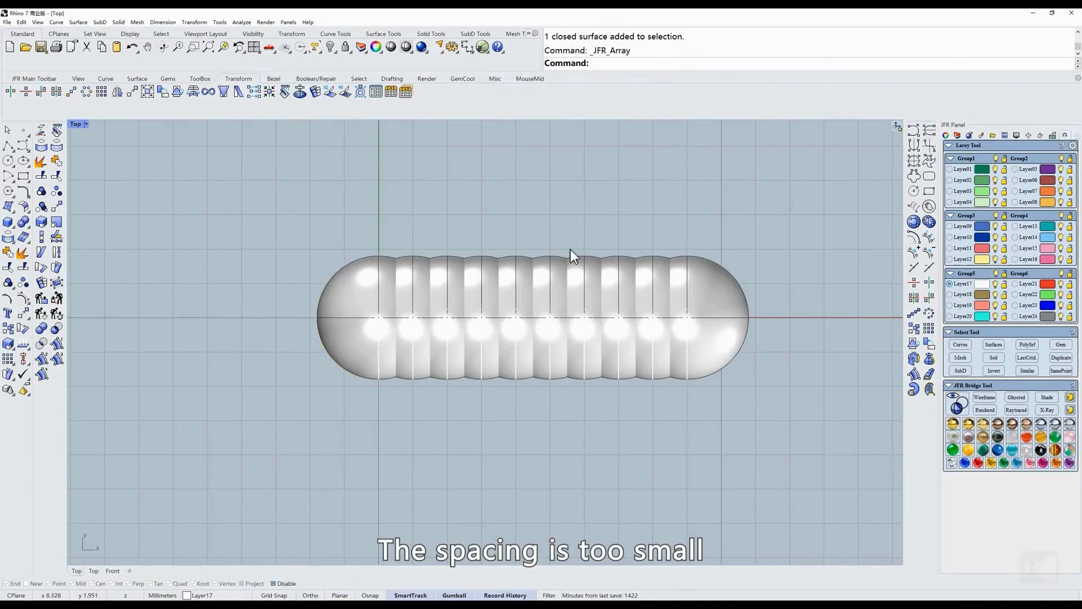
pyautogui.hotkey('ctrl', 'z')
# Step: Array the sphere 10 times horizontally with the spacing picked across its own width, and undo the array
pyautogui.click(84, 93)
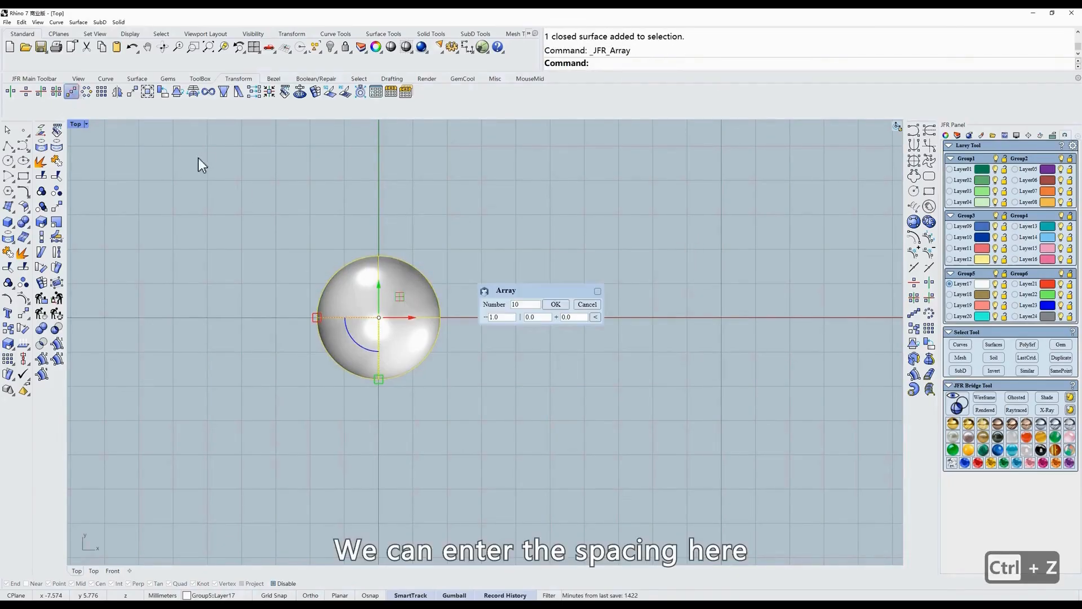
pyautogui.doubleClick(507, 316)
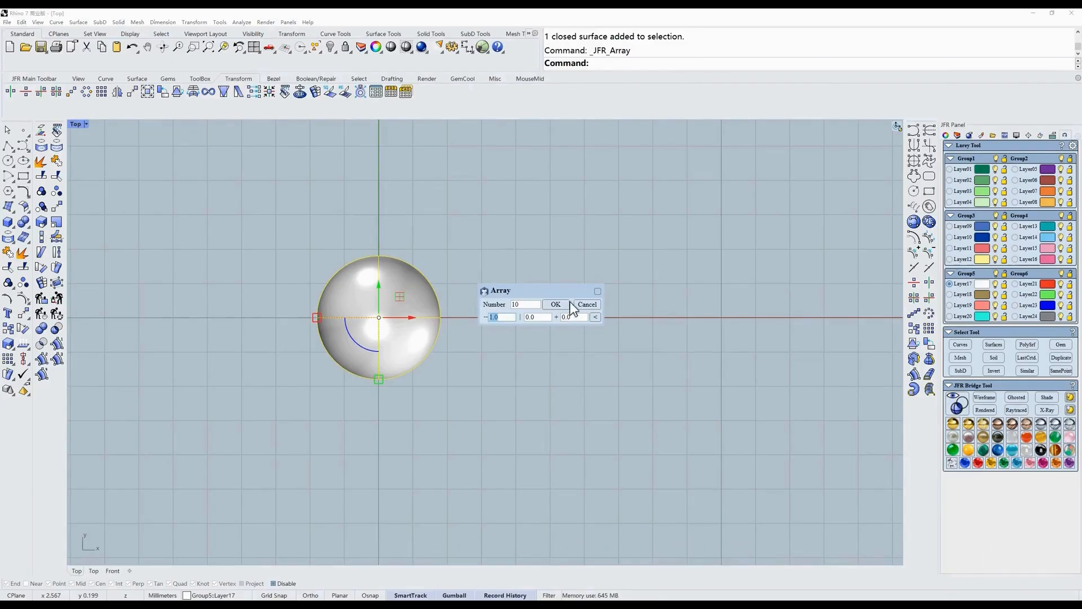
pyautogui.moveTo(562, 301); pyautogui.dragTo(598, 199)
pyautogui.moveTo(318, 305); pyautogui.dragTo(441, 309)
pyautogui.click(598, 217)
pyautogui.moveTo(474, 307); pyautogui.dragTo(314, 340, button='right')
pyautogui.scroll(-4, 490, 324)
pyautogui.scroll(-2, 676, 367)
pyautogui.moveTo(635, 375); pyautogui.dragTo(524, 375, button='right')
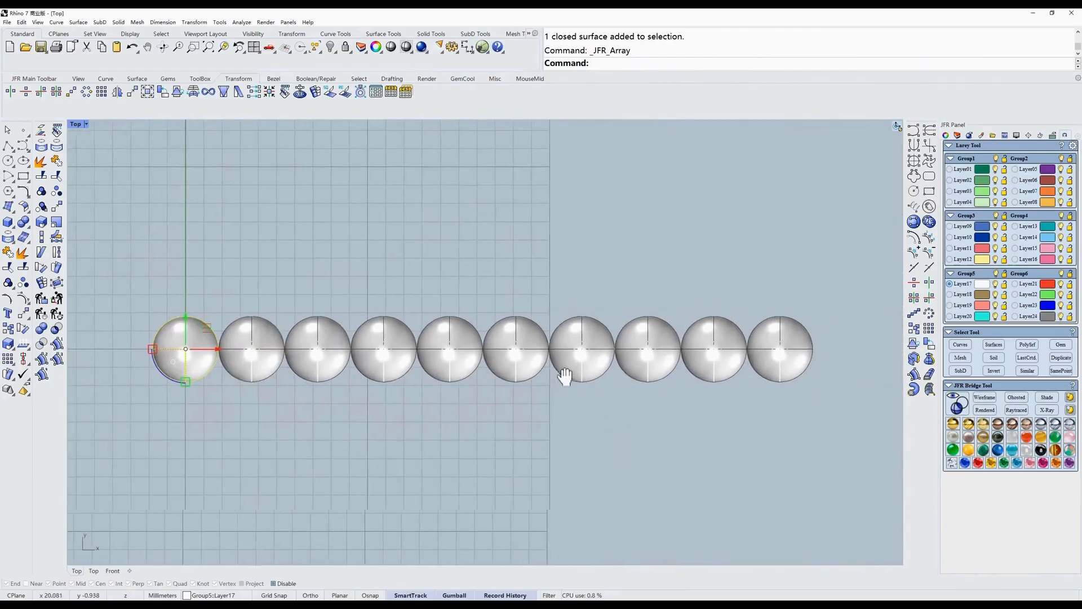
pyautogui.scroll(3, 245, 371)
pyautogui.hotkey('ctrl', 'z')
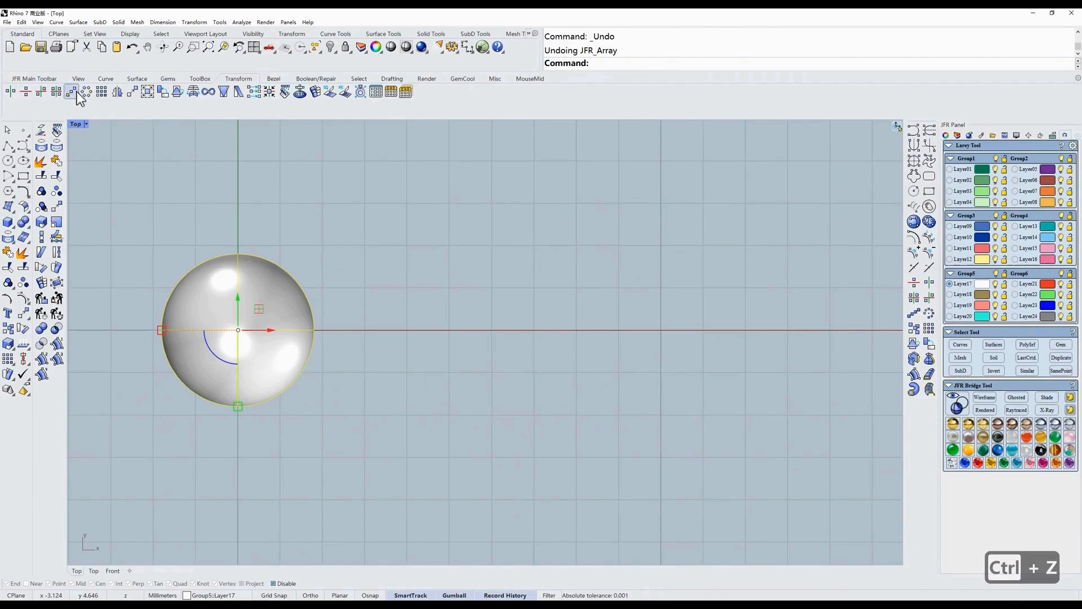
# Step: Array the sphere 10 times horizontally with a picked spacing of about 4.62, leaving gaps, and undo the array
pyautogui.click(59, 90)
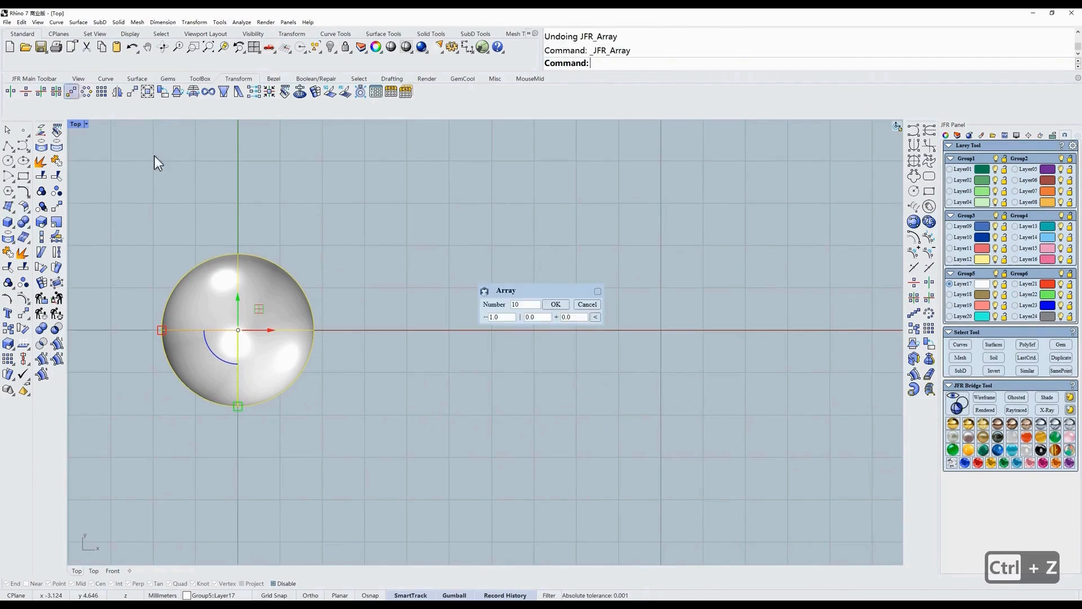
pyautogui.click(161, 310)
pyautogui.click(357, 315)
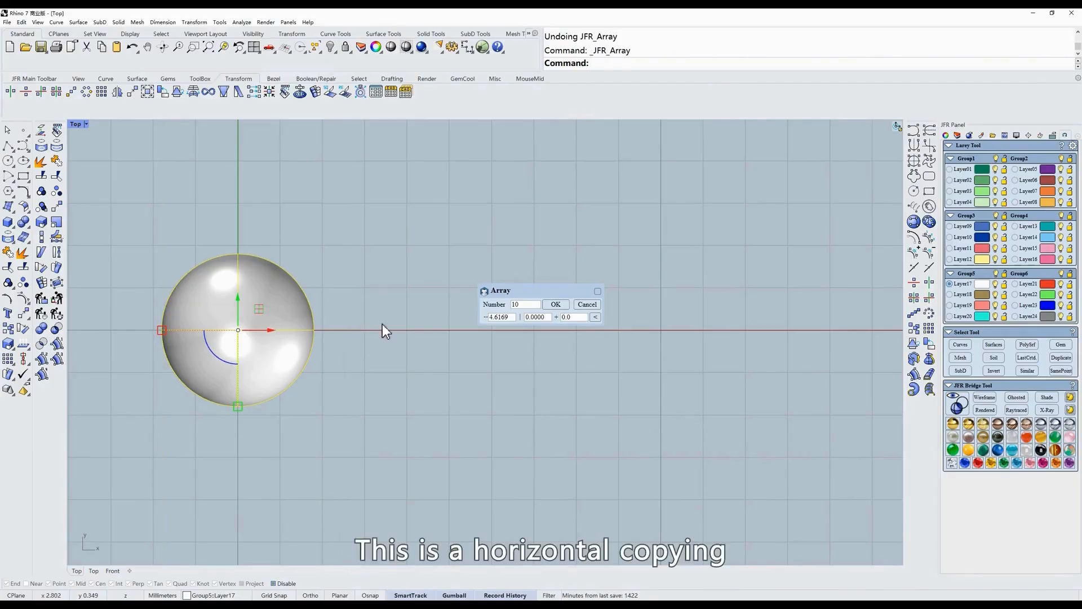
pyautogui.click(556, 305)
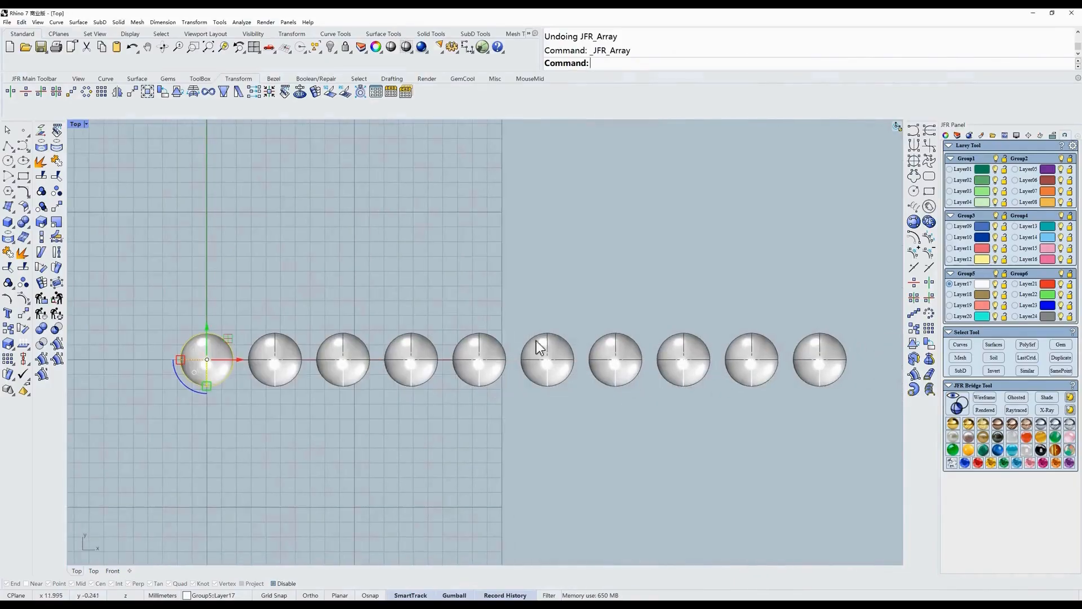
pyautogui.moveTo(227, 350); pyautogui.dragTo(388, 361, button='right')
pyautogui.hotkey('ctrl', 'z')
# Step: Array the sphere 10 times vertically upward with a spacing picked along the vertical direction, and undo the array
pyautogui.scroll(6, 384, 360)
pyautogui.moveTo(356, 310); pyautogui.dragTo(323, 248, button='right')
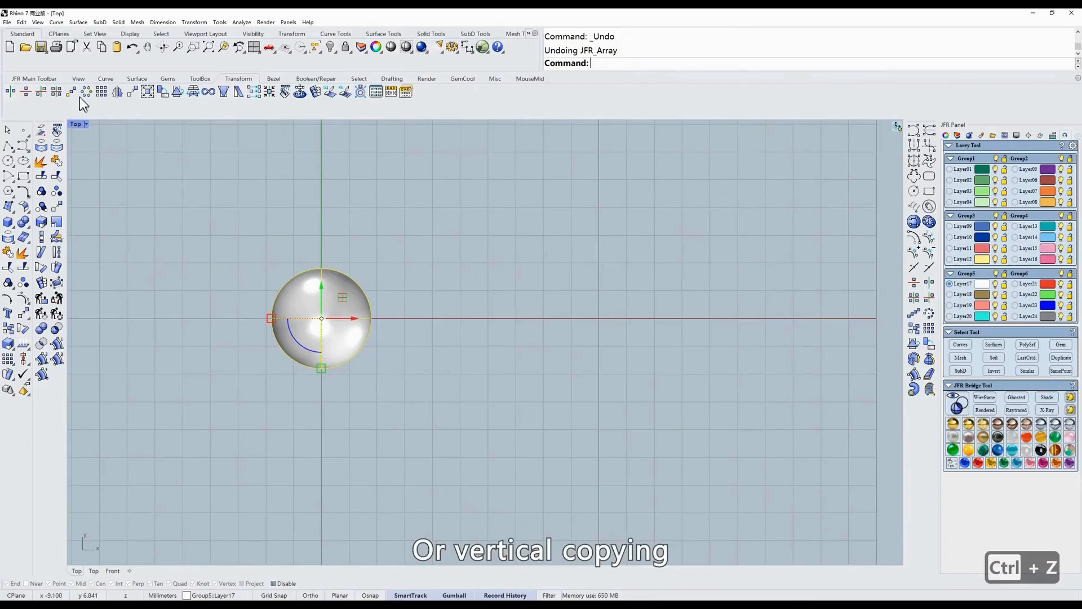
pyautogui.click(73, 92)
pyautogui.click(430, 375)
pyautogui.click(403, 220)
pyautogui.click(559, 306)
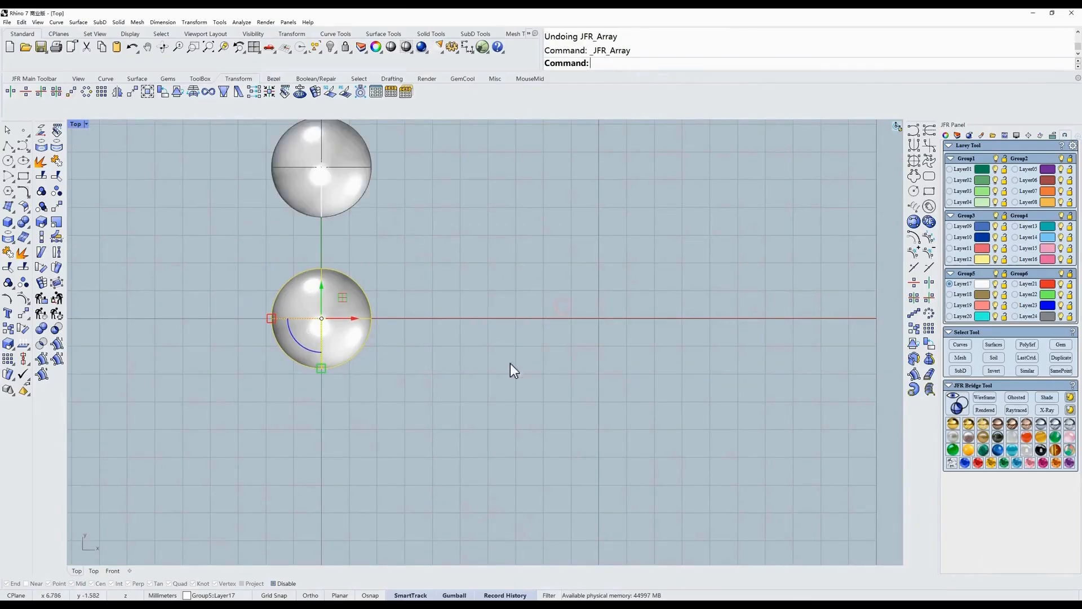
pyautogui.scroll(-14, 510, 363)
pyautogui.write('g')
pyautogui.press('space')
pyautogui.hotkey('ctrl', 'z')
# Step: Switch the JFR Array to free-angle mode and array the sphere 10 times along a picked diagonal to the upper right
pyautogui.scroll(12, 483, 497)
pyautogui.moveTo(484, 498); pyautogui.dragTo(432, 197, button='right')
pyautogui.scroll(6, 432, 291)
pyautogui.moveTo(385, 280); pyautogui.dragTo(326, 266, button='right')
pyautogui.click(73, 92)
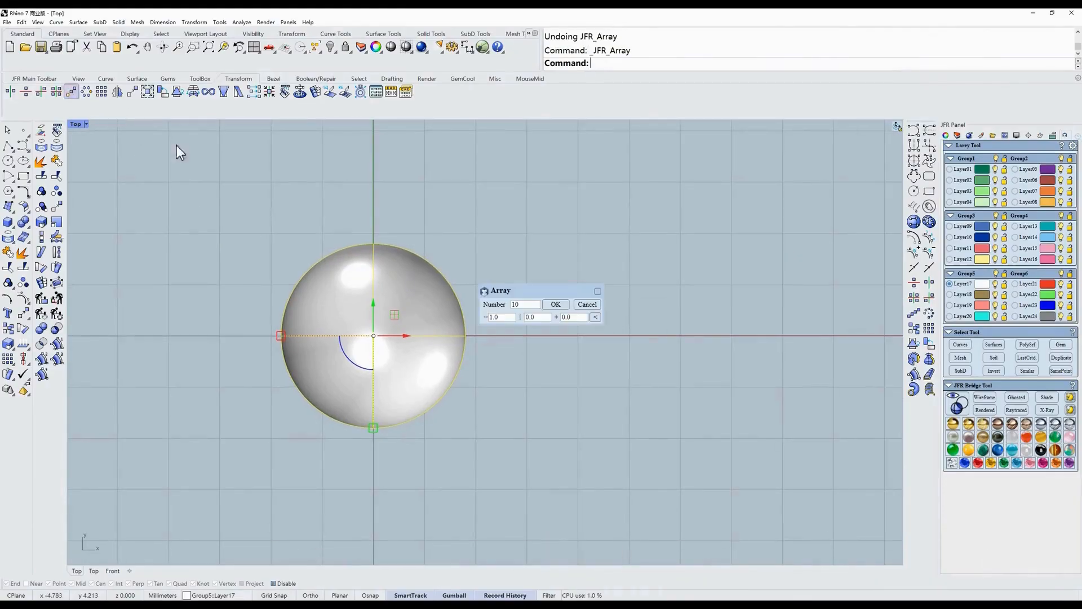
pyautogui.click(595, 318)
pyautogui.scroll(-4, 400, 415)
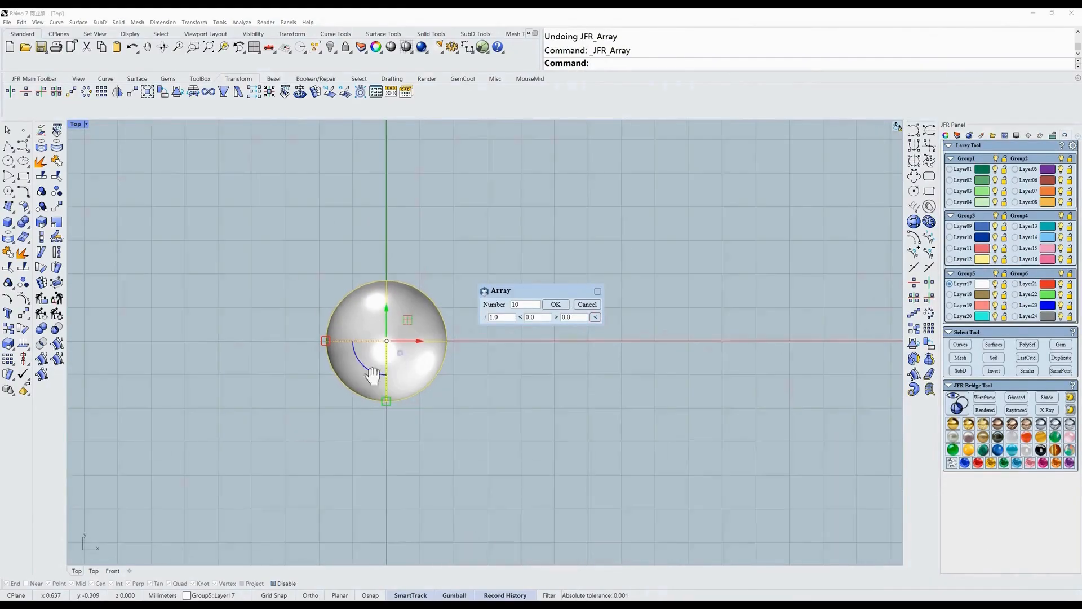
pyautogui.moveTo(337, 416); pyautogui.dragTo(235, 431, button='right')
pyautogui.moveTo(236, 430); pyautogui.dragTo(370, 284)
pyautogui.click(370, 284)
pyautogui.click(551, 306)
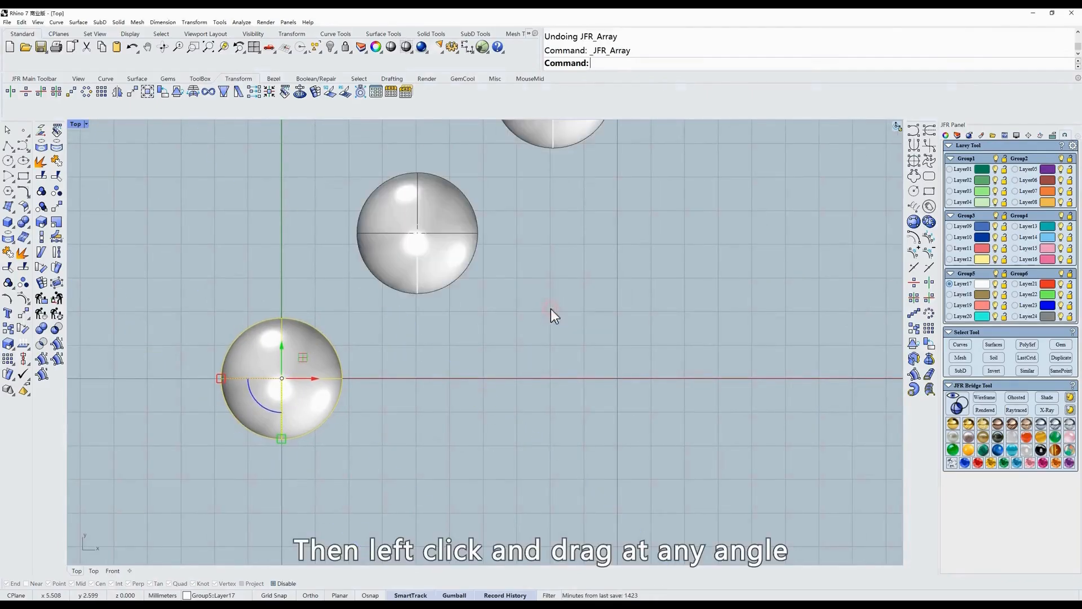
# Step: Undo the diagonal array of the sphere
pyautogui.scroll(-6, 546, 310)
pyautogui.moveTo(484, 181); pyautogui.dragTo(485, 234, button='right')
pyautogui.hotkey('ctrl', 'z')
pyautogui.scroll(3, 445, 293)
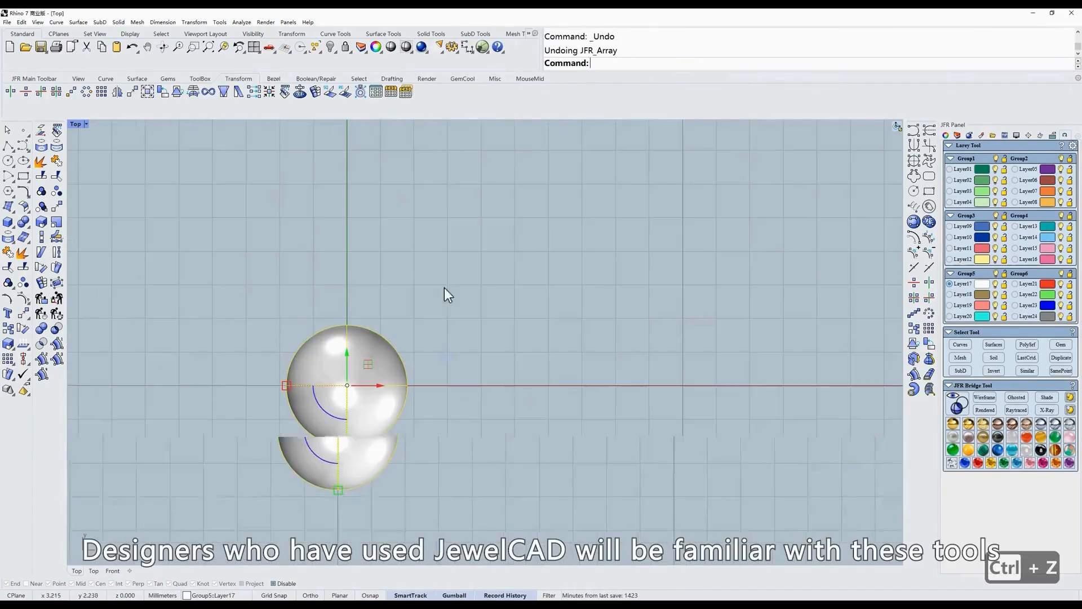
pyautogui.moveTo(432, 329); pyautogui.dragTo(558, 306, button='right')
pyautogui.scroll(1, 463, 263)
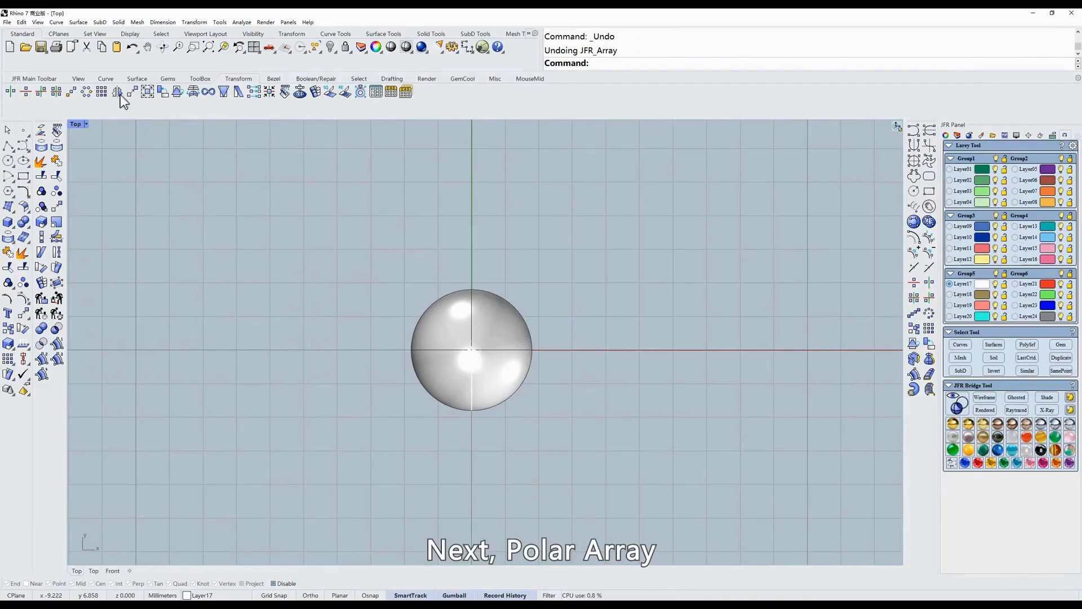
# Step: Move the sphere straight up along the vertical axis to about 5.4 mm above the origin
pyautogui.scroll(-4, 586, 339)
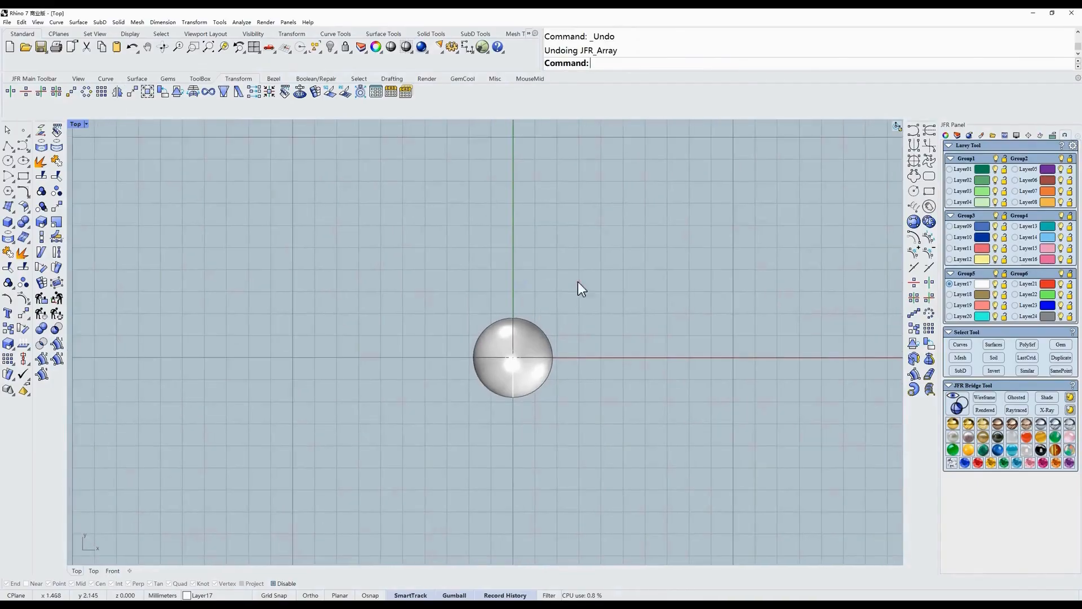
pyautogui.moveTo(578, 281); pyautogui.dragTo(442, 396)
pyautogui.moveTo(520, 330); pyautogui.dragTo(503, 207)
# Step: Polar array the sphere around the origin with 6 copies at a 60° angle, keeping Fixed 360° enabled
pyautogui.click(89, 96)
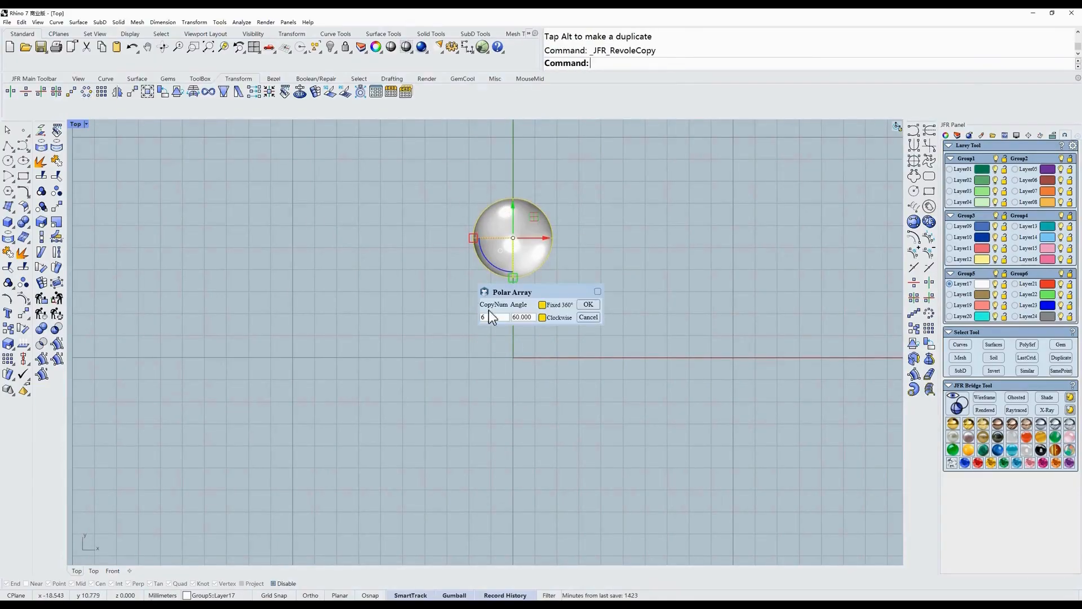
pyautogui.moveTo(541, 294); pyautogui.dragTo(640, 295)
pyautogui.scroll(4, 585, 351)
pyautogui.moveTo(576, 359); pyautogui.dragTo(555, 404, button='right')
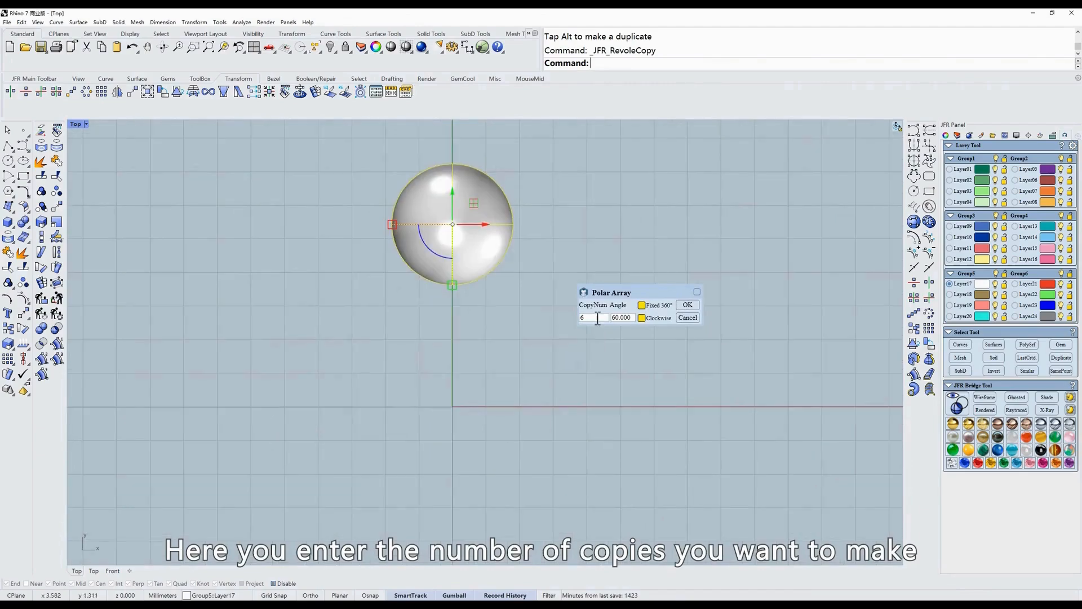
pyautogui.click(687, 305)
pyautogui.scroll(-1, 501, 312)
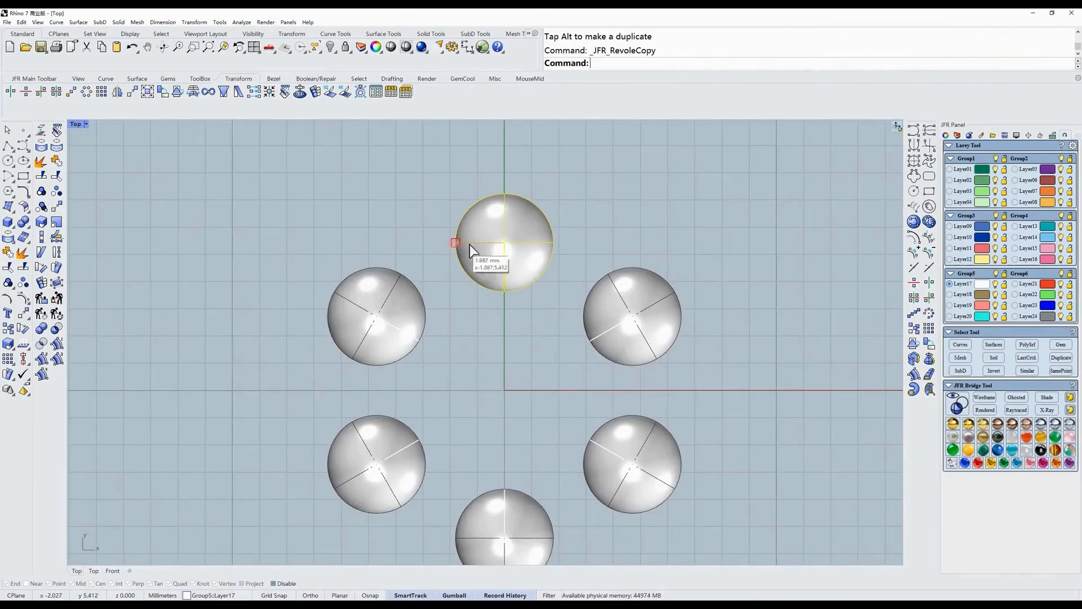
# Step: Squash and rotate the original sphere into a tilted ellipsoid, and delete the five arrayed copies
pyautogui.moveTo(457, 243); pyautogui.dragTo(504, 285)
pyautogui.click(532, 390)
pyautogui.click(495, 275)
pyautogui.moveTo(494, 306); pyautogui.dragTo(499, 278, button='right')
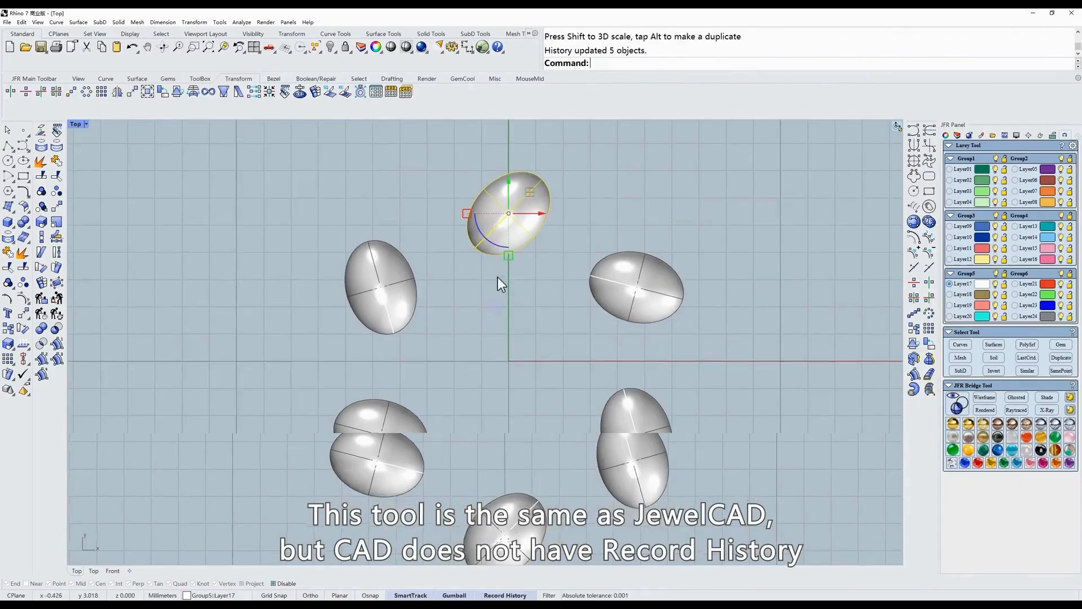
pyautogui.moveTo(705, 263); pyautogui.dragTo(259, 517)
pyautogui.press('Delete')
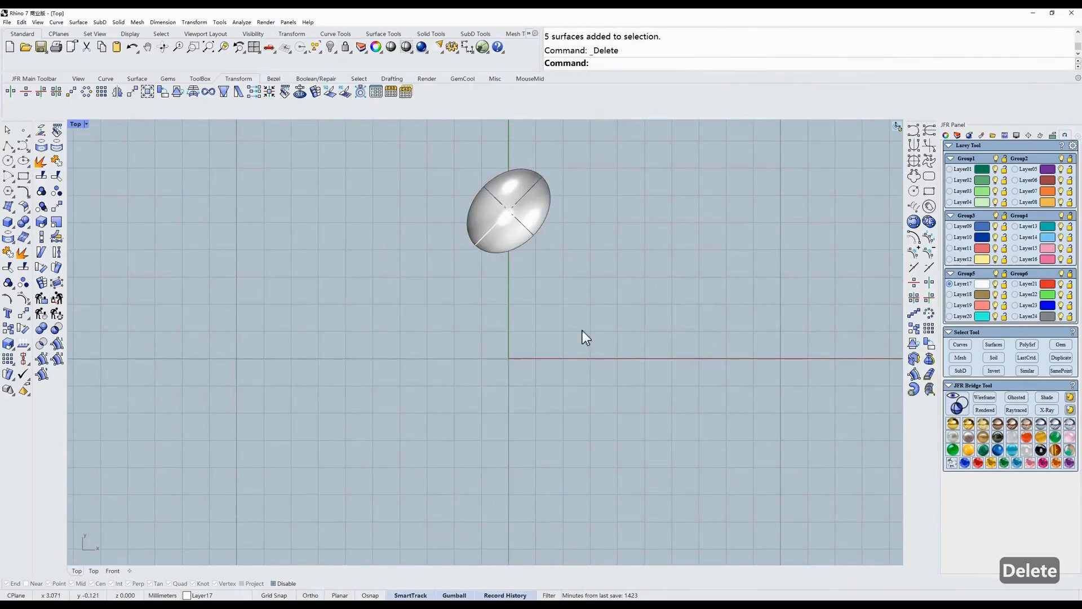
# Step: Start a polar array of the remaining ellipsoid and set the number of copies to 8
pyautogui.moveTo(583, 331); pyautogui.dragTo(460, 225)
pyautogui.click(86, 93)
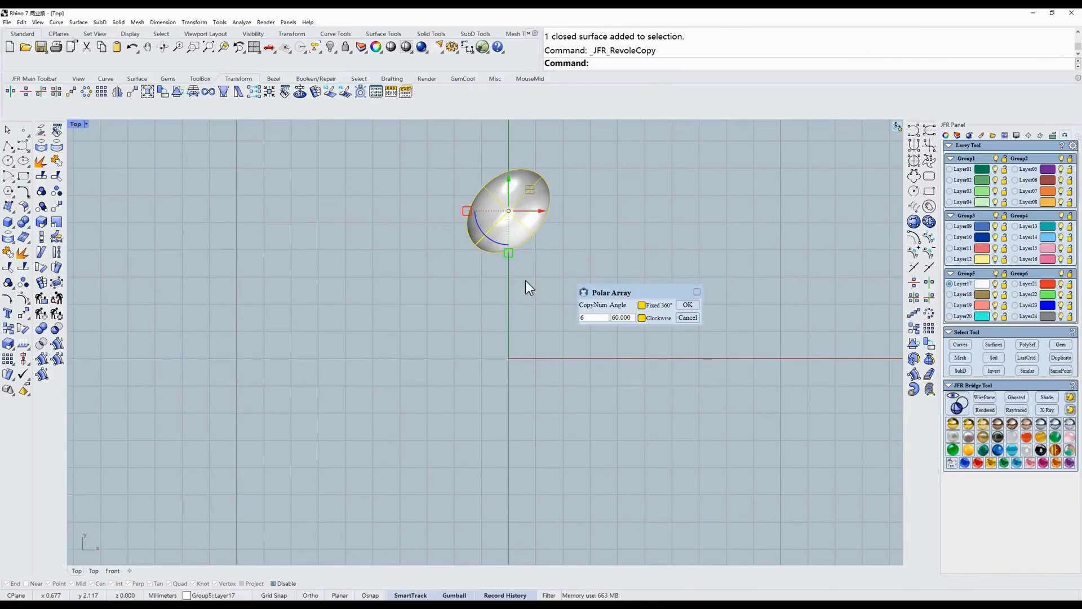
pyautogui.doubleClick(582, 318)
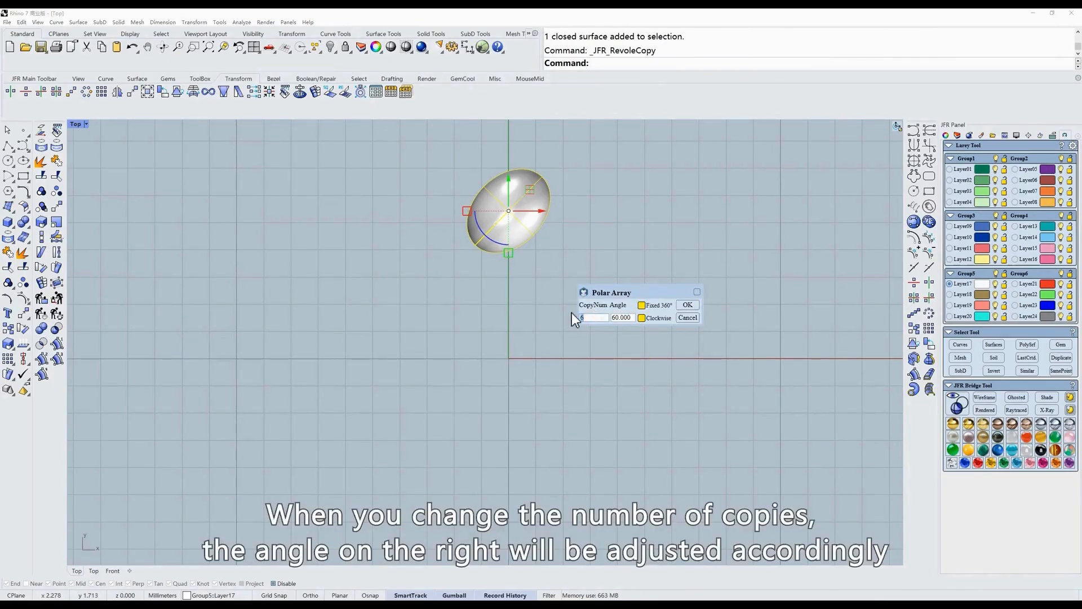
pyautogui.write('8')
pyautogui.hotkey('ctrl', 'z')
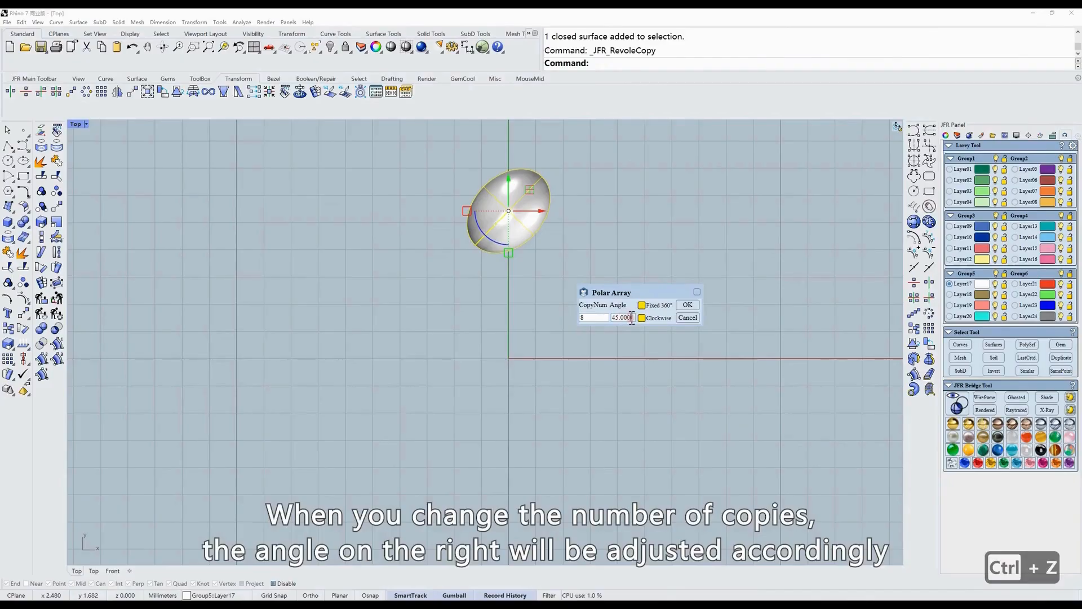
# Step: Set the polar array's angle to 100 degrees
pyautogui.moveTo(622, 318); pyautogui.dragTo(615, 319)
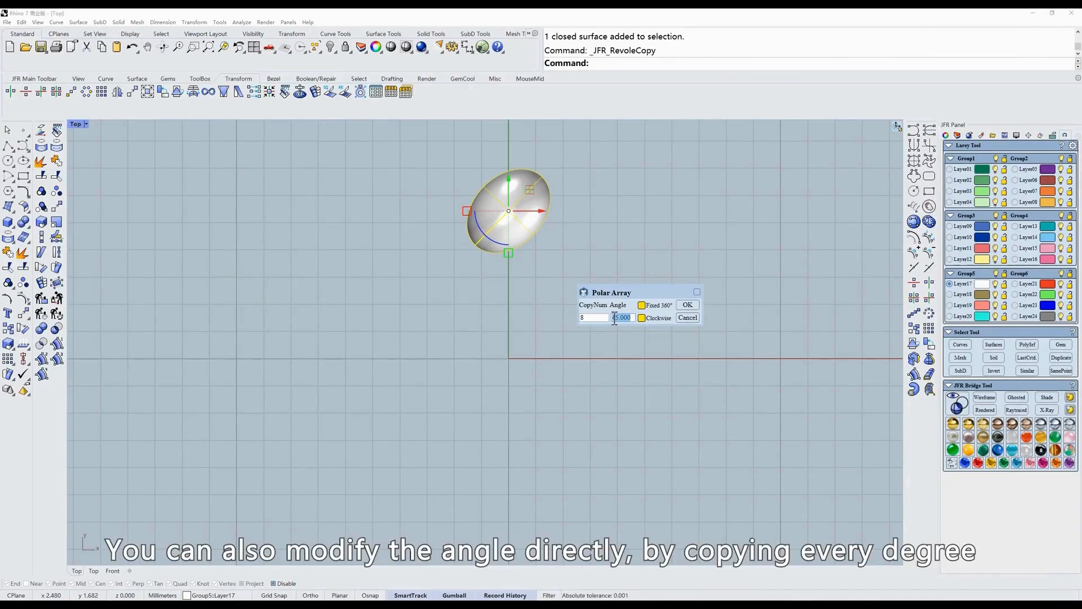
pyautogui.write('100')
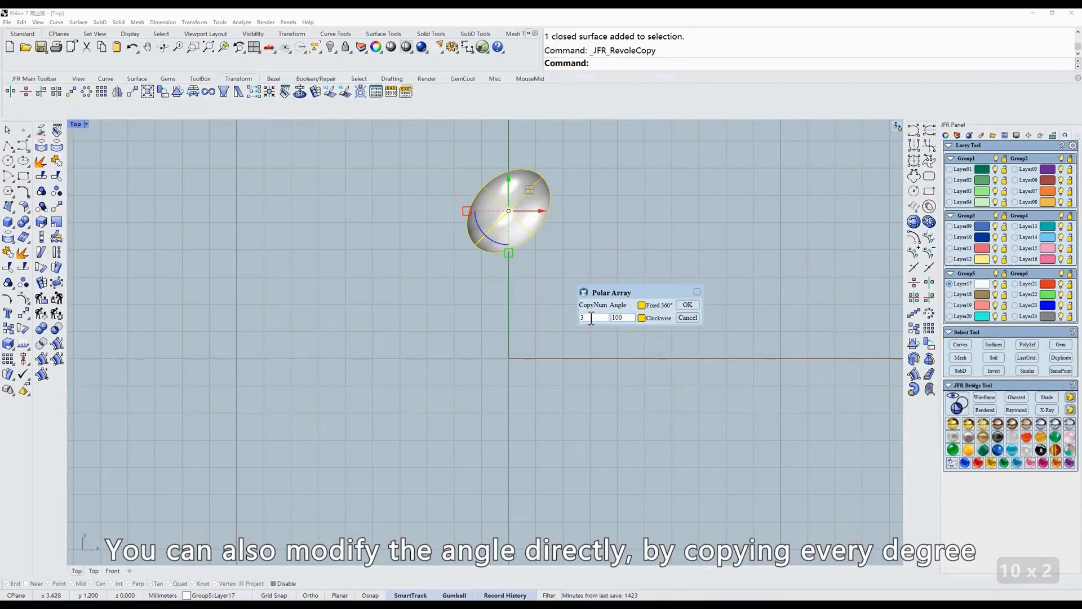
pyautogui.click(642, 306)
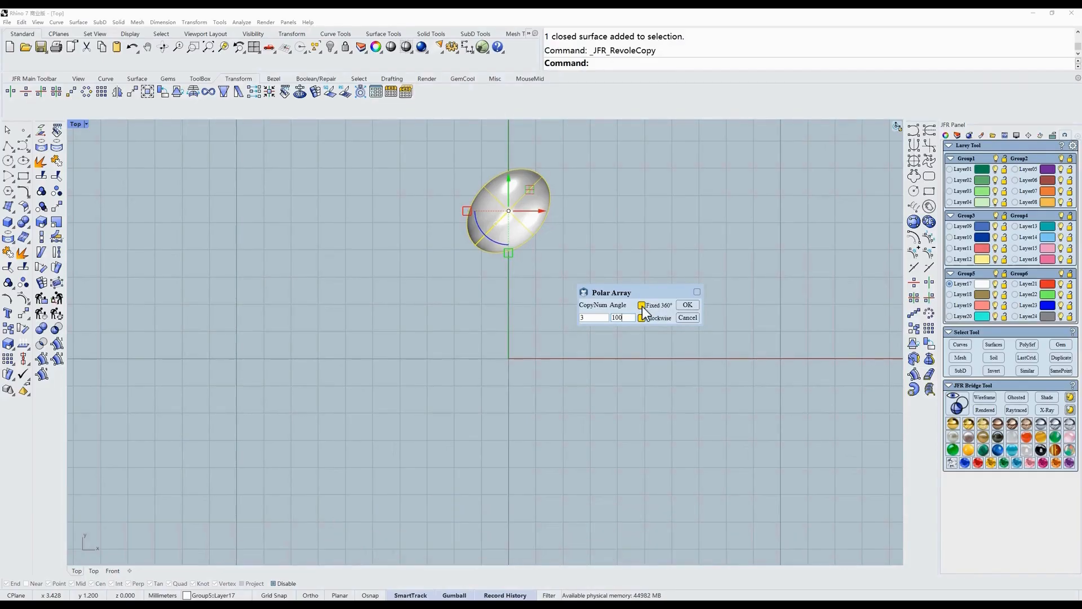
# Step: Set the polar array to 12 copies with Clockwise turned off, and array the ellipsoid around the origin
pyautogui.click(593, 318)
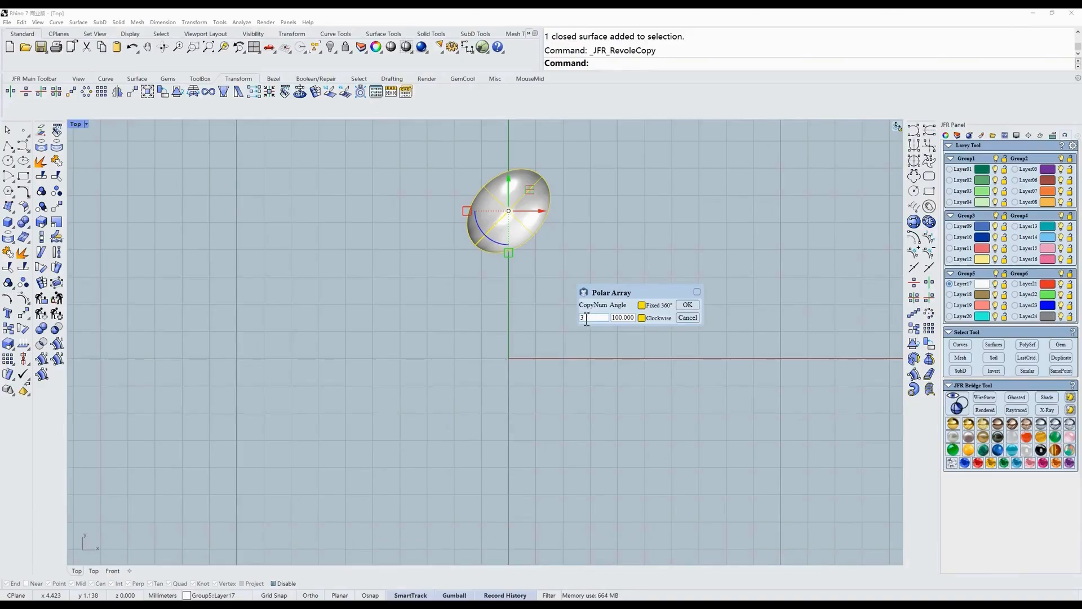
pyautogui.moveTo(503, 215); pyautogui.dragTo(428, 282)
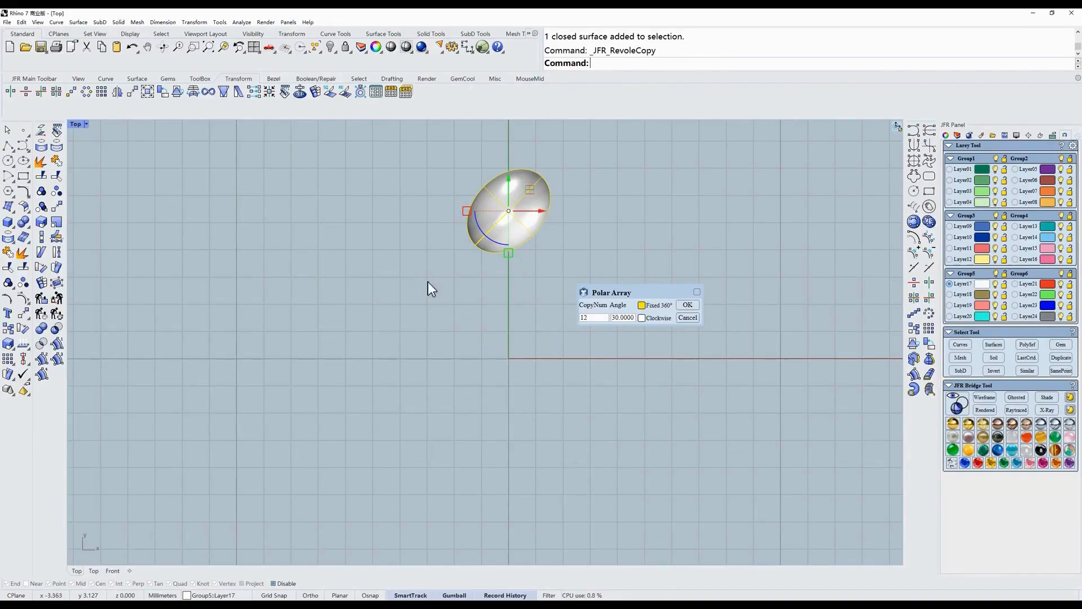
pyautogui.click(680, 305)
pyautogui.scroll(-2, 566, 313)
# Step: Rescale and slightly shift the source ellipsoid at the top of the ring to update its copies through history
pyautogui.click(524, 257)
pyautogui.moveTo(515, 286)
pyautogui.mouseDown()
pyautogui.moveTo(522, 337)
pyautogui.moveTo(518, 290)
pyautogui.mouseUp()
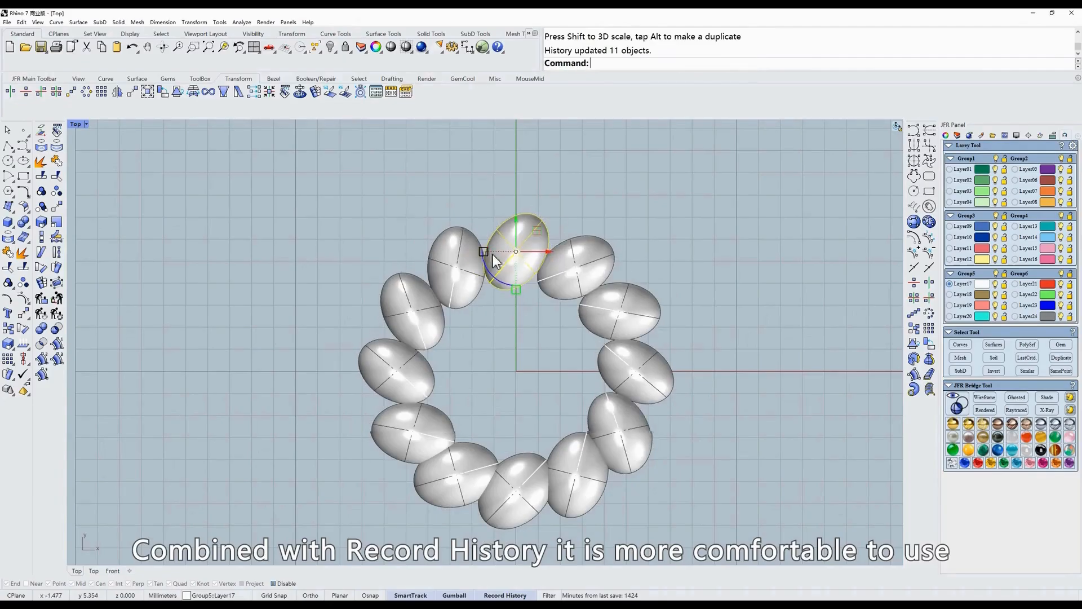
pyautogui.moveTo(537, 228)
pyautogui.mouseDown()
pyautogui.moveTo(544, 207)
pyautogui.moveTo(542, 269)
pyautogui.moveTo(540, 233)
pyautogui.mouseUp()
pyautogui.moveTo(534, 295); pyautogui.dragTo(553, 272, button='right')
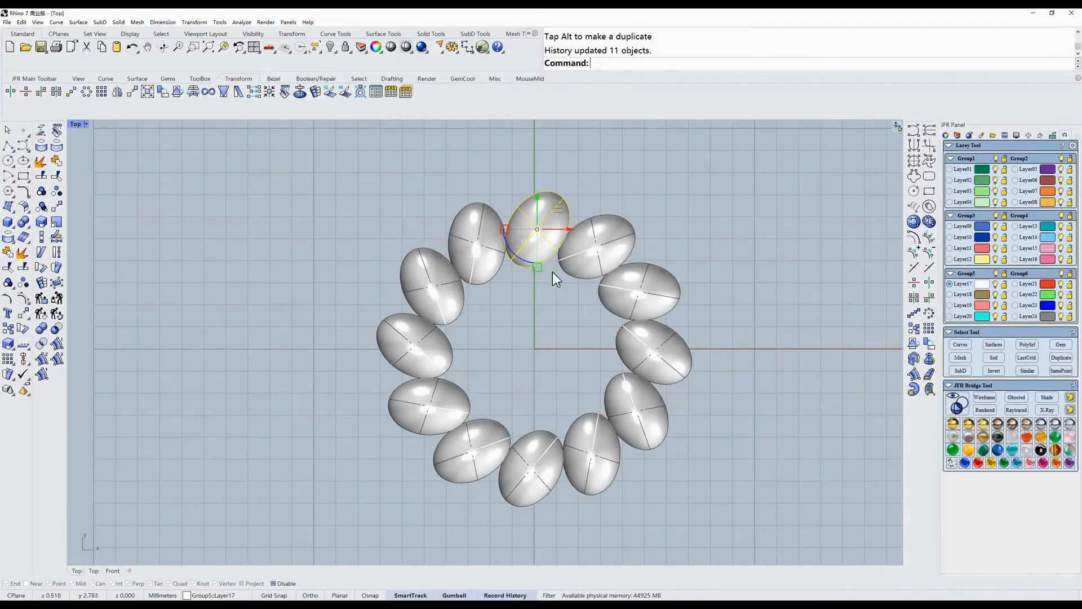
# Step: Delete all 12 ellipsoids of the ring
pyautogui.press('Escape')
pyautogui.moveTo(718, 212); pyautogui.dragTo(363, 516)
pyautogui.press('Delete')
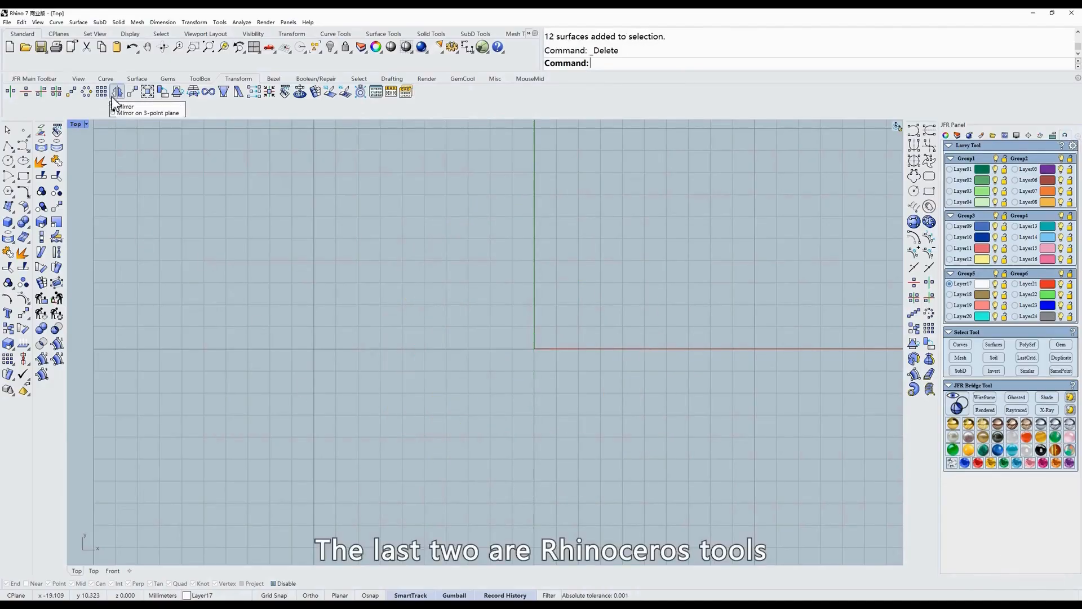
pyautogui.moveTo(437, 262); pyautogui.dragTo(307, 304, button='right')
pyautogui.moveTo(429, 370); pyautogui.dragTo(429, 345, button='right')
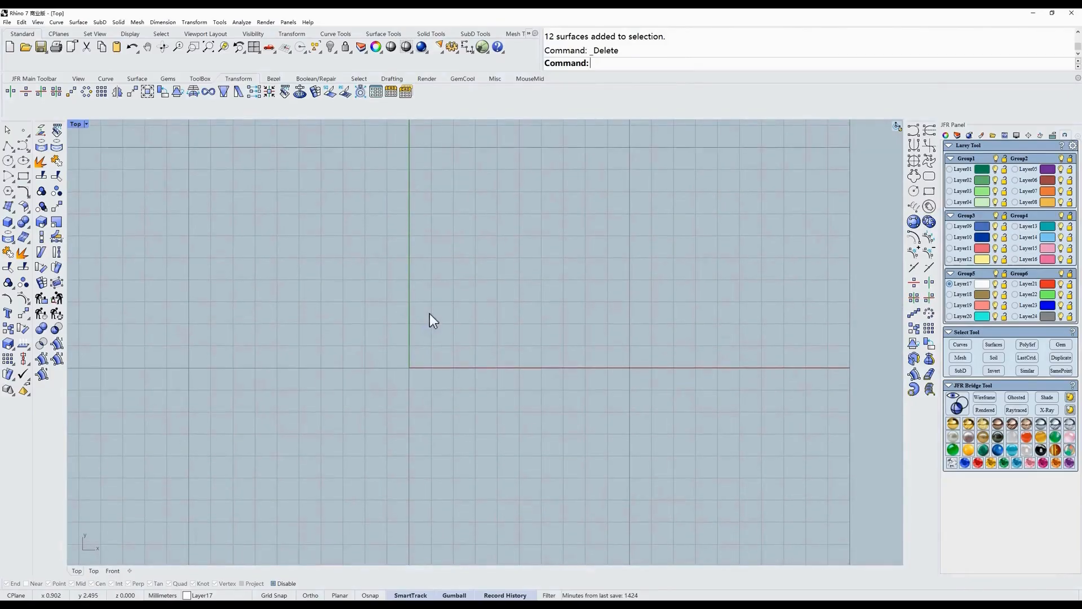
# Step: Draw a new sphere centered on the world origin, with its diameter picked freehand
pyautogui.hotkey('ctrl', 'o')
pyautogui.press('F4')
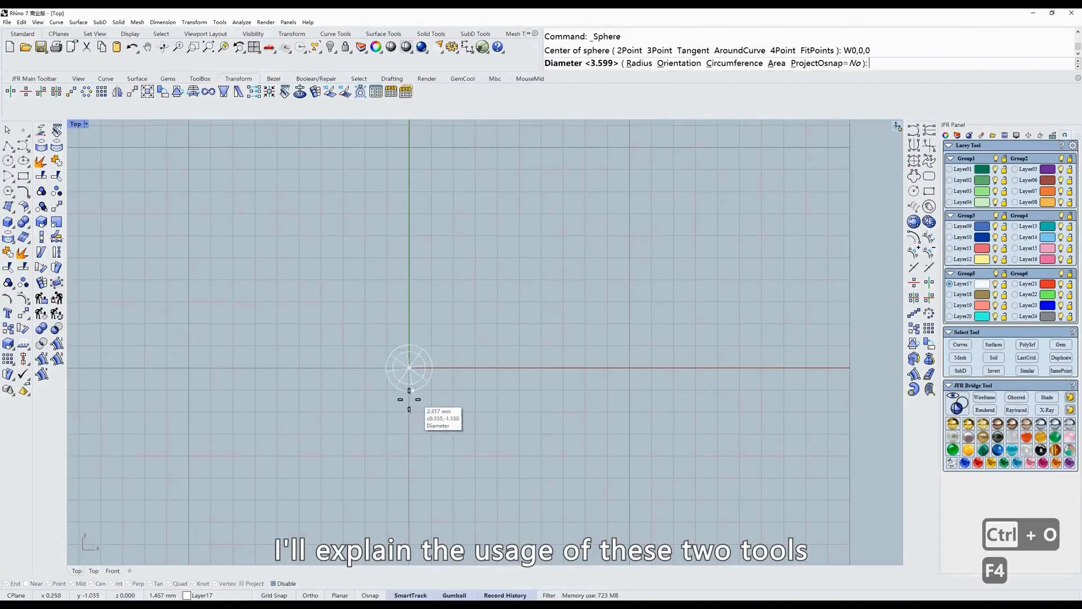
pyautogui.keyDown('shift'); pyautogui.click(408, 403); pyautogui.keyUp('shift')
pyautogui.moveTo(409, 384); pyautogui.dragTo(397, 334, button='right')
pyautogui.scroll(4, 410, 353)
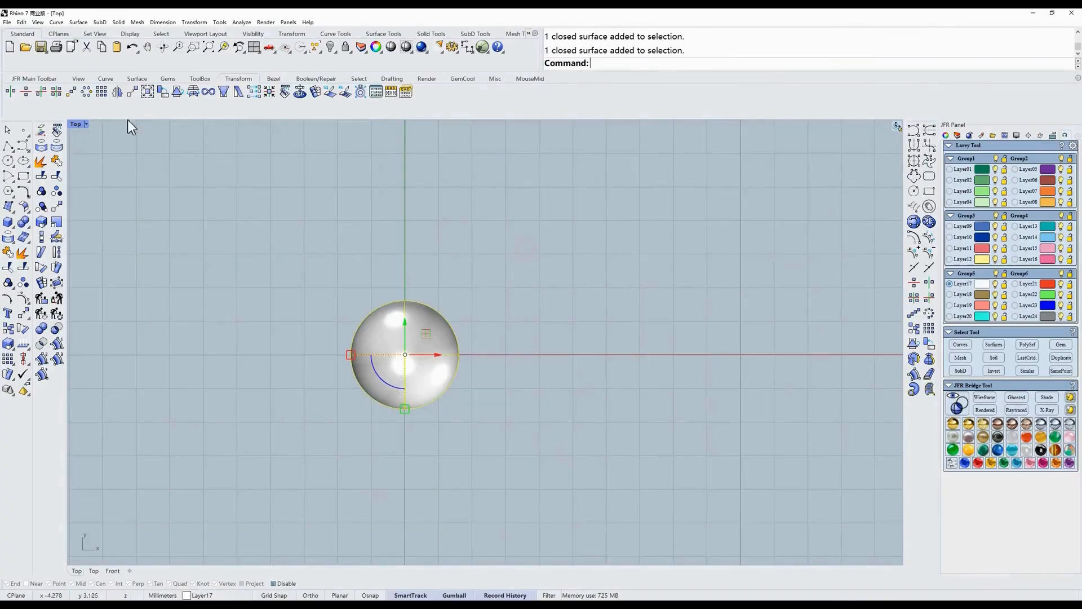
# Step: Start a rectangular array of the sphere with 5 copies in X, 5 in Y and 1 in Z
pyautogui.click(102, 91)
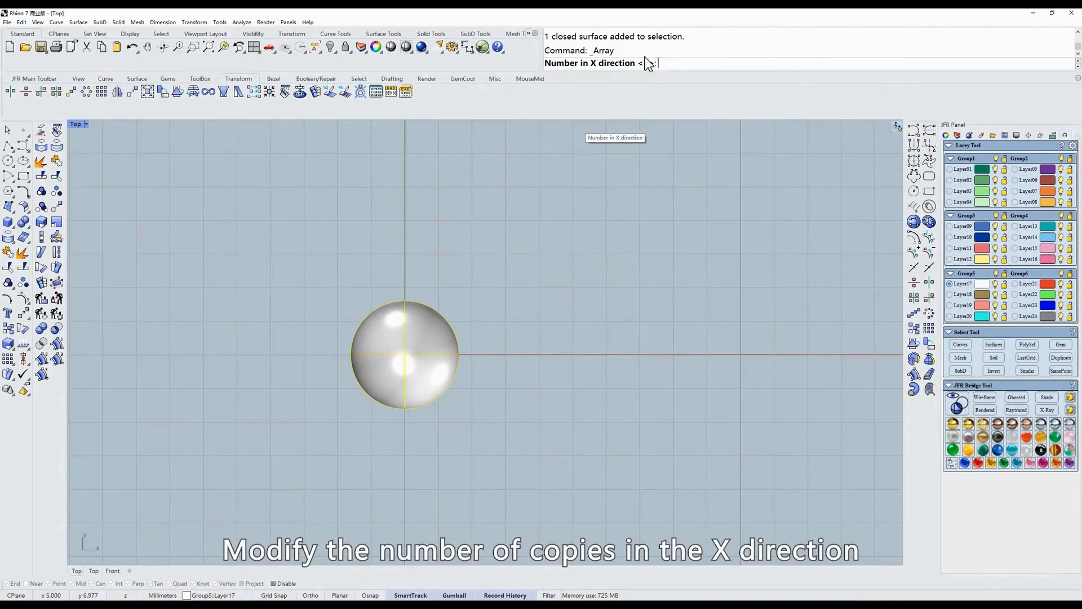
pyautogui.write('5')
pyautogui.press('Return')
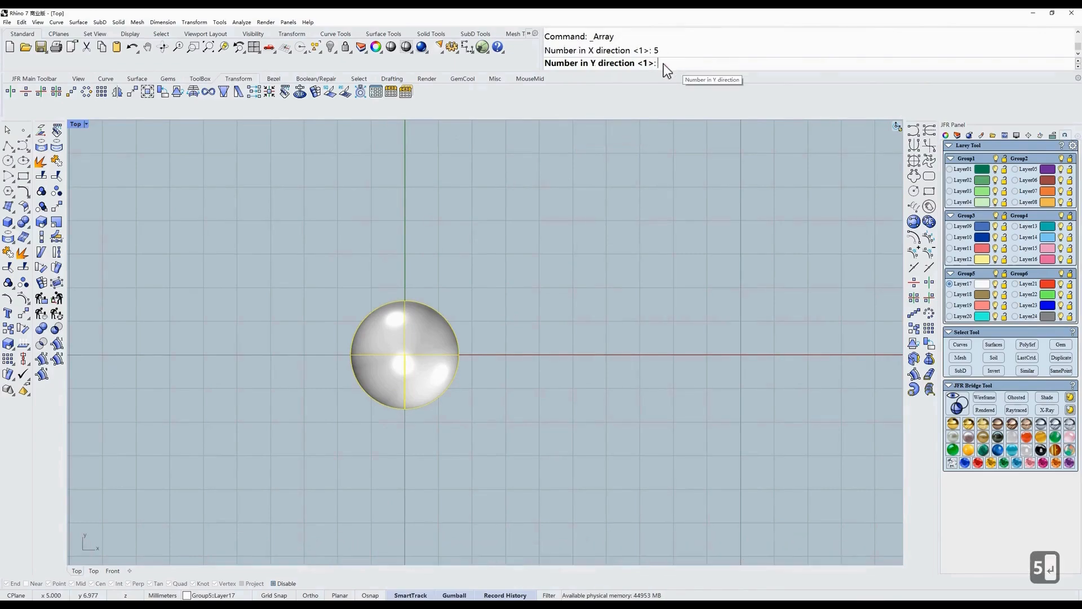
pyautogui.write('5')
pyautogui.press('Return')
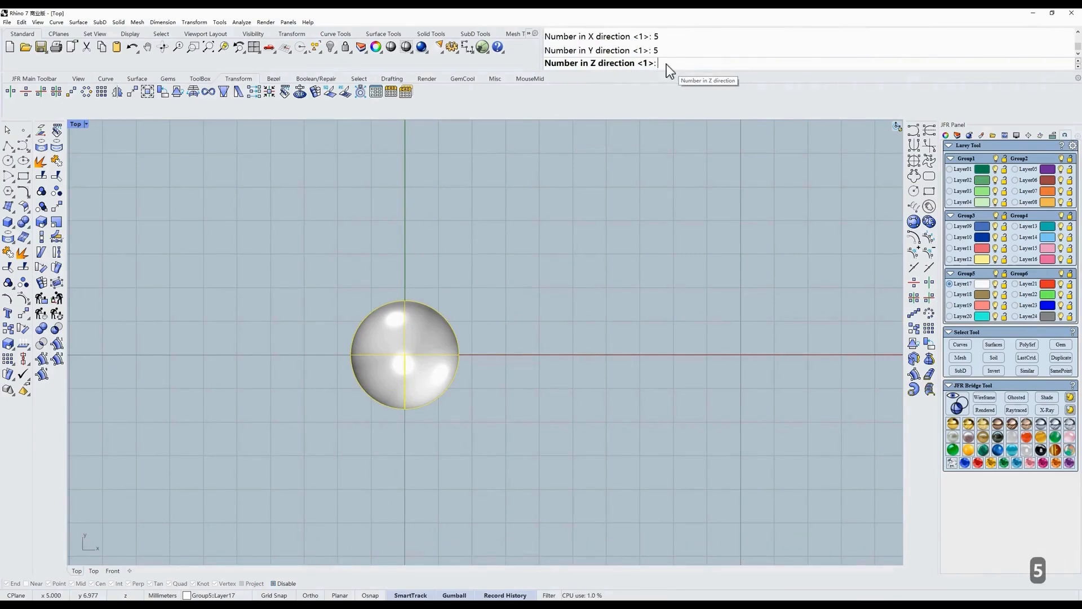
pyautogui.press('Return')
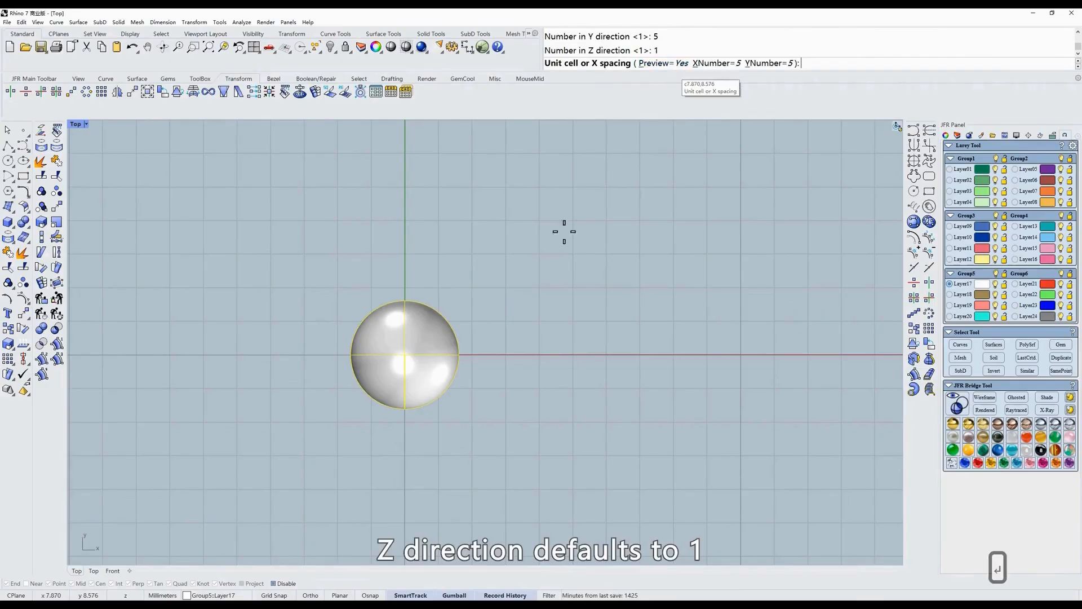
# Step: Pick a unit cell of about 5.43 by 4.13 for the array spacing, accept the rectangular array, and undo it
pyautogui.scroll(-4, 530, 270)
pyautogui.scroll(6, 328, 368)
pyautogui.click(328, 345)
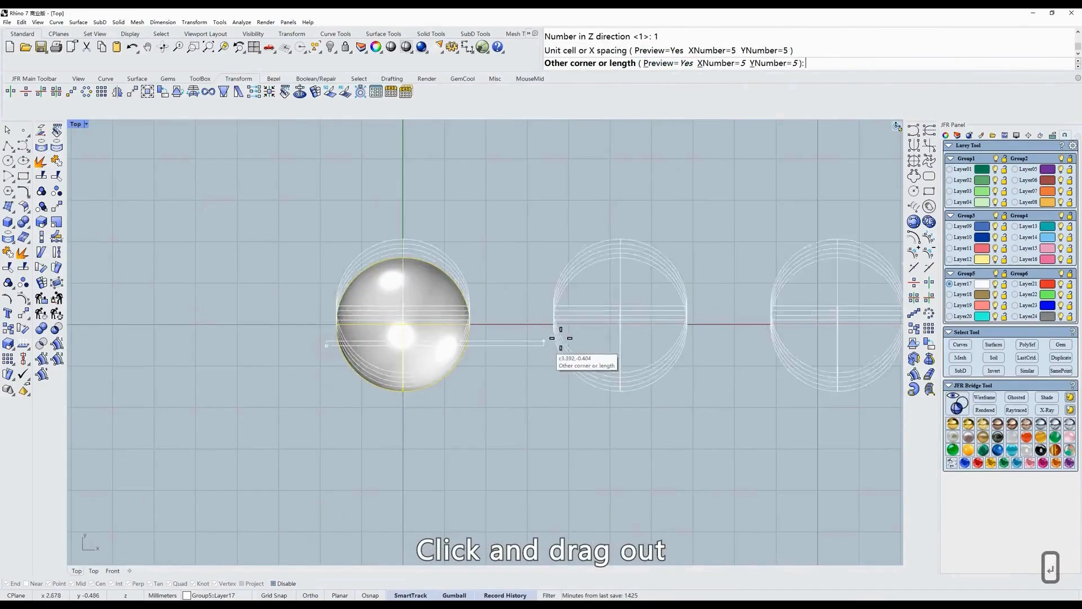
pyautogui.scroll(-6, 553, 322)
pyautogui.moveTo(531, 294); pyautogui.dragTo(452, 404, button='right')
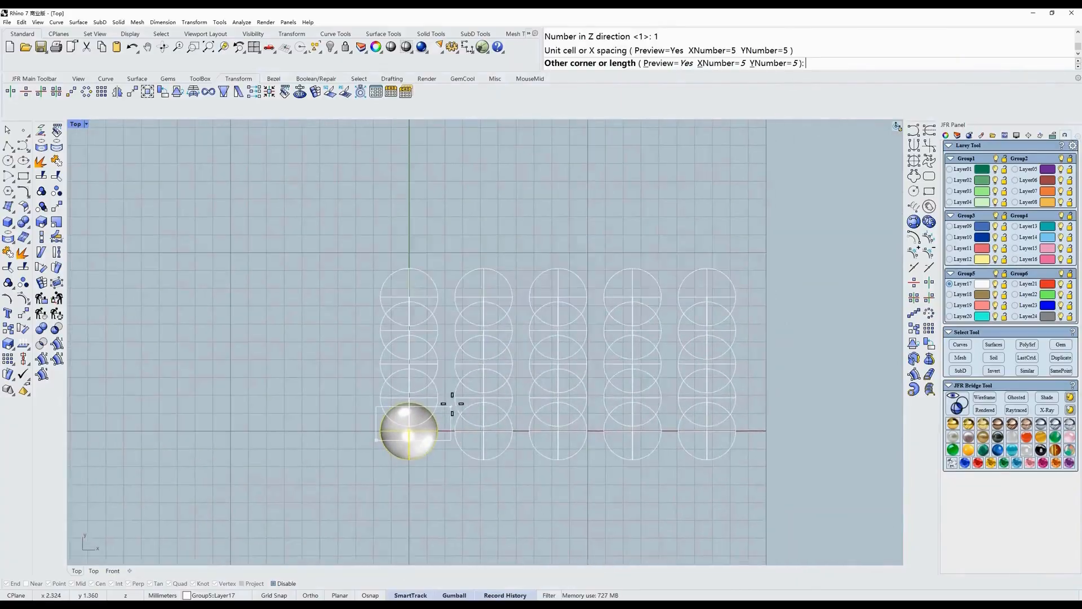
pyautogui.click(473, 367)
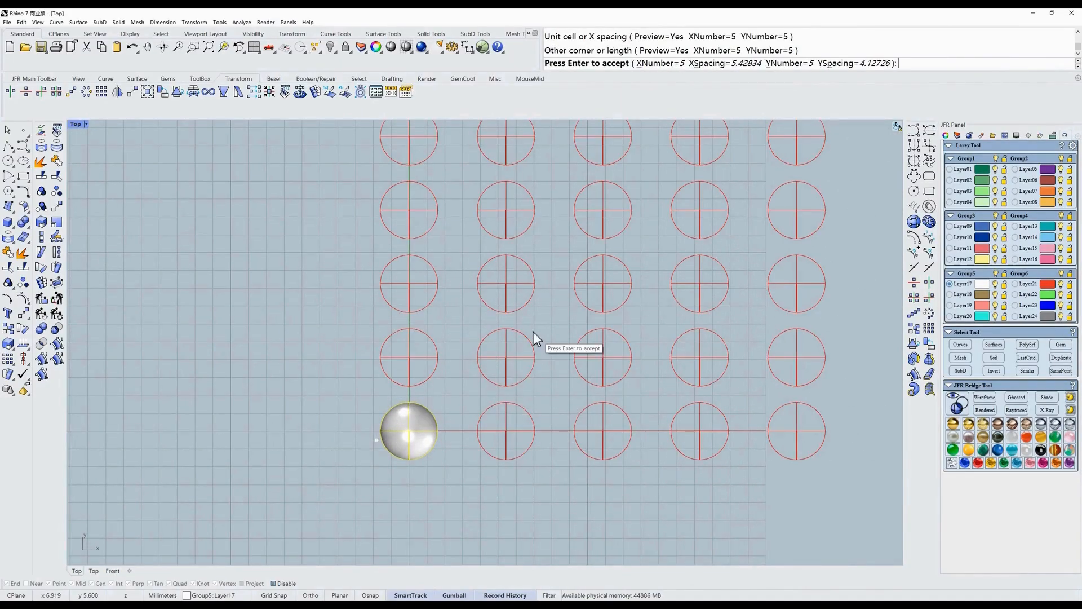
pyautogui.press('Return')
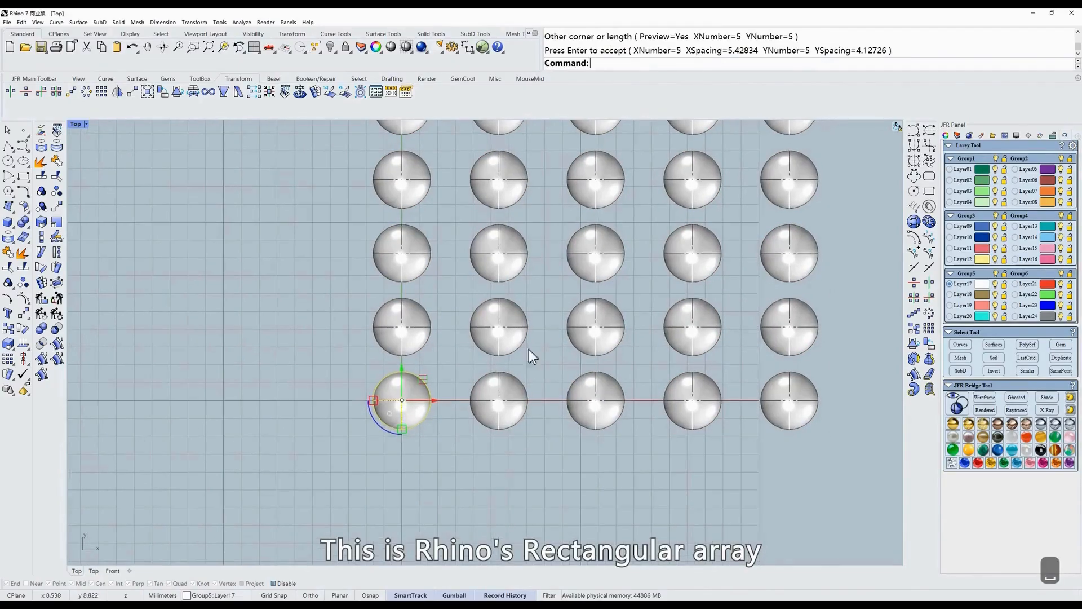
pyautogui.hotkey('ctrl', 'z')
pyautogui.scroll(3, 462, 383)
pyautogui.moveTo(490, 385); pyautogui.dragTo(422, 300, button='right')
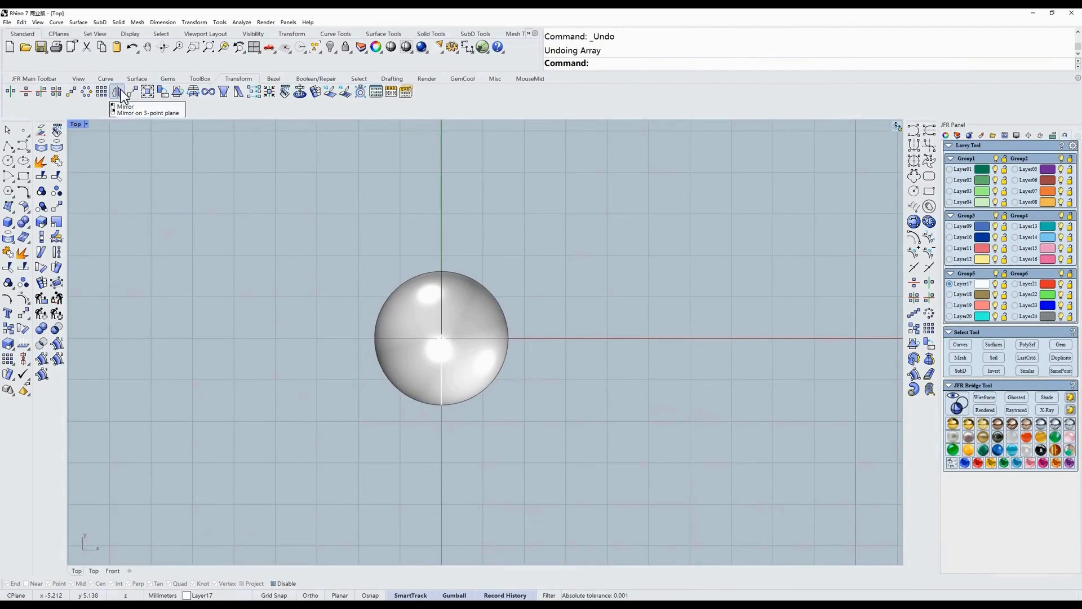
# Step: Move the sphere away from the origin, up and to the right of both axes
pyautogui.scroll(-4, 410, 280)
pyautogui.click(397, 320)
pyautogui.moveTo(397, 320); pyautogui.dragTo(518, 220)
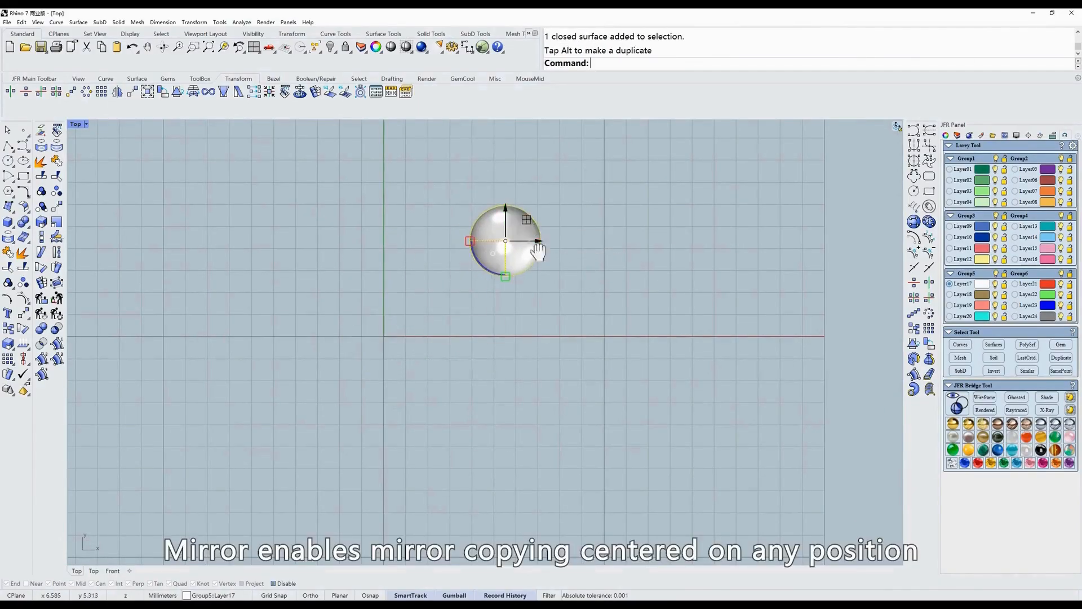
# Step: Mirror a copy of the sphere across the vertical axis, with the mirror plane running upward from the origin
pyautogui.moveTo(642, 116); pyautogui.dragTo(641, 181, button='right')
pyautogui.press('Escape')
pyautogui.hotkey('ctrl', 'a')
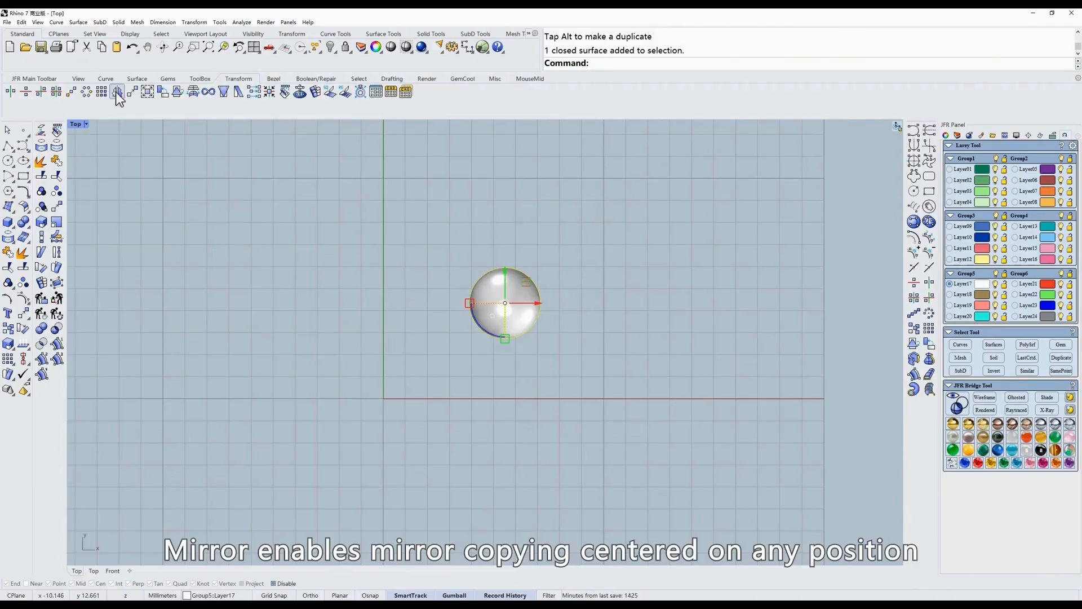
pyautogui.click(117, 91)
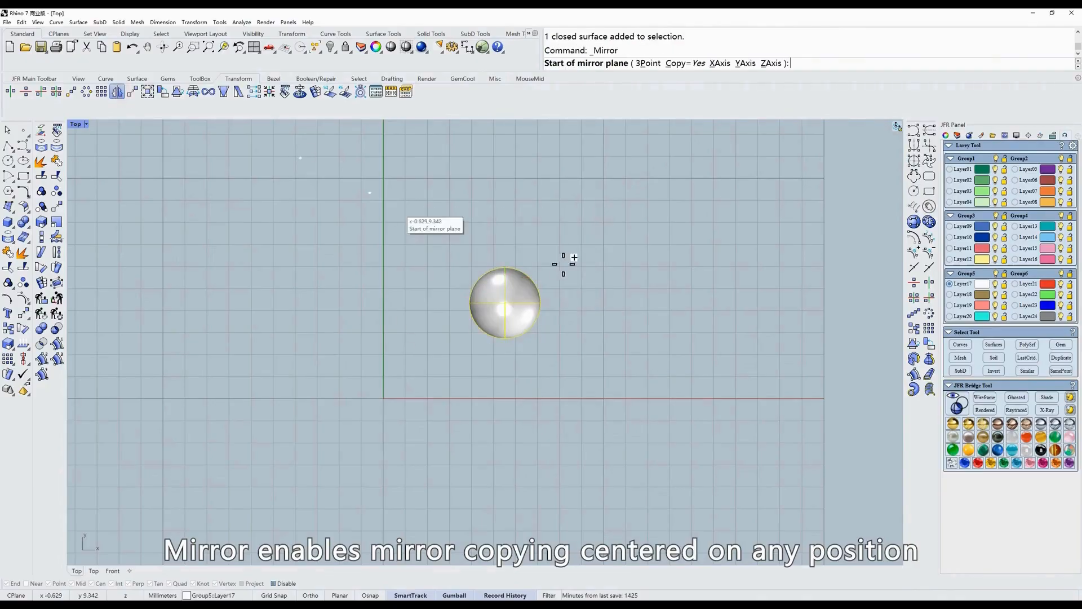
pyautogui.click(383, 399)
pyautogui.click(380, 167)
pyautogui.moveTo(605, 238); pyautogui.dragTo(648, 201, button='right')
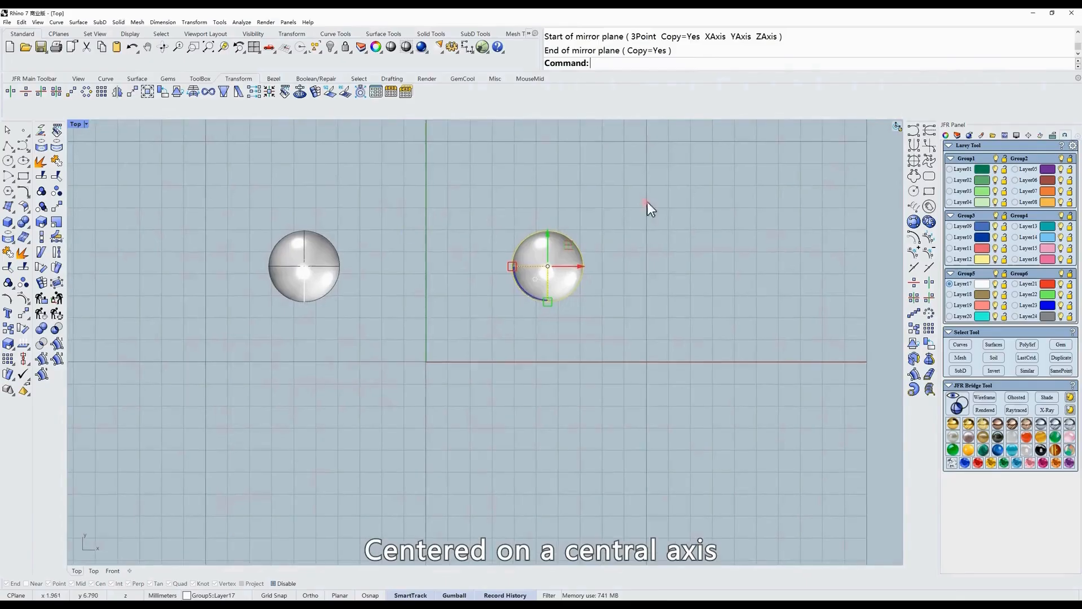
# Step: Mirror copies of both spheres across the horizontal axis, starting the mirror plane at the origin
pyautogui.moveTo(648, 201); pyautogui.dragTo(166, 312)
pyautogui.press('Return')
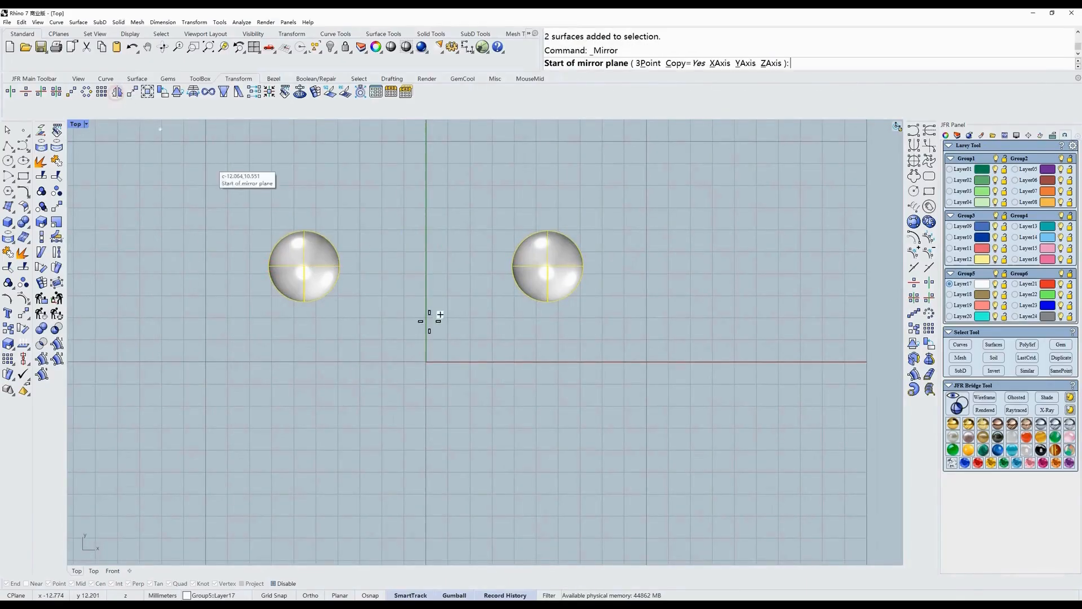
pyautogui.click(426, 361)
pyautogui.click(620, 354)
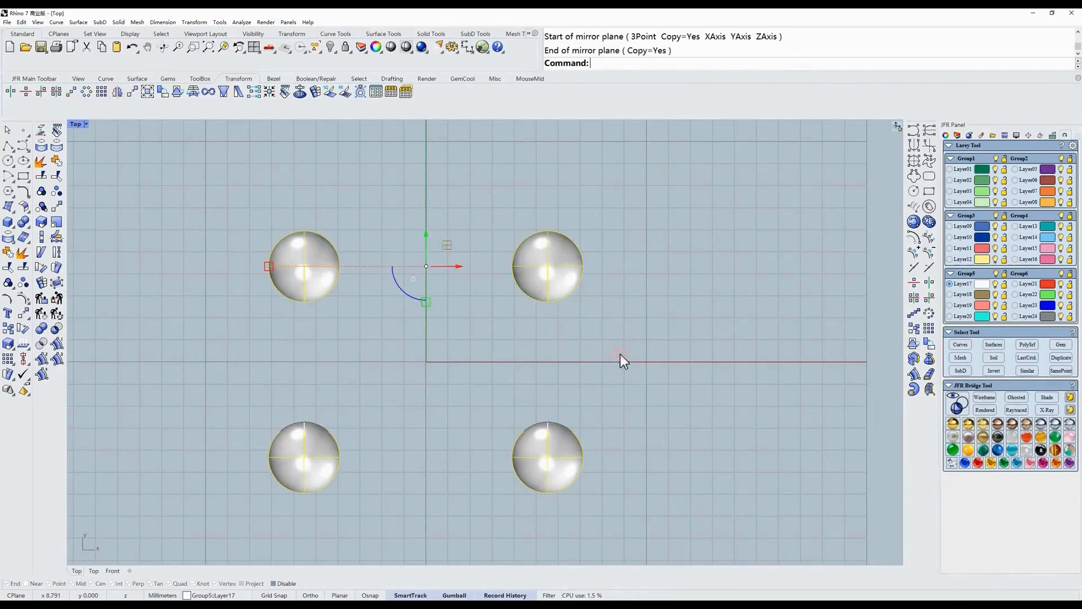
pyautogui.moveTo(620, 354); pyautogui.dragTo(696, 322, button='right')
pyautogui.click(709, 304)
pyautogui.moveTo(675, 282); pyautogui.dragTo(662, 322, button='right')
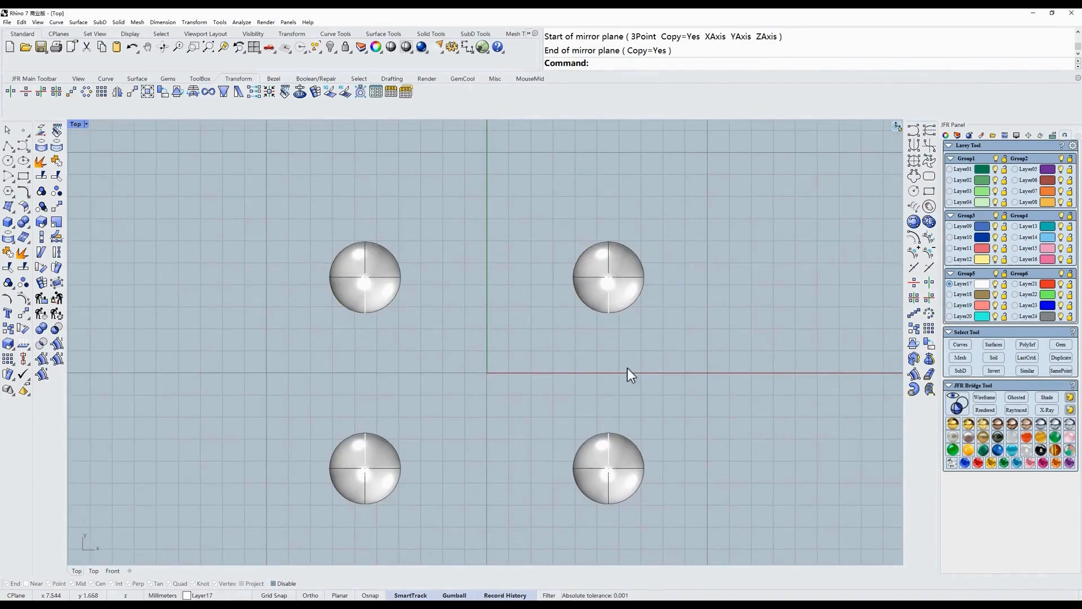
# Step: Delete all spheres except the upper-right one and move the remaining sphere slightly farther from the axes
pyautogui.hotkey('ctrl', 'a')
pyautogui.keyDown('ctrl'); pyautogui.moveTo(704, 228); pyautogui.dragTo(583, 323); pyautogui.keyUp('ctrl')
pyautogui.scroll(2, 596, 322)
pyautogui.hotkey('alt', 'e')
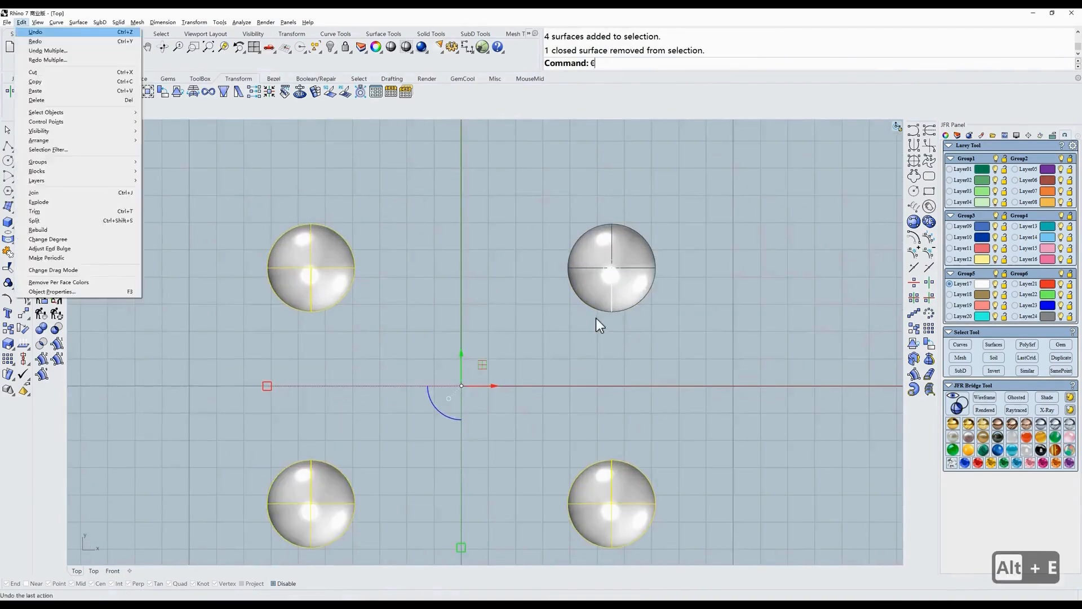
pyautogui.press('d')
pyautogui.moveTo(619, 238); pyautogui.dragTo(614, 282)
# Step: Mirror a copy of the sphere across a free vertical plane between the sphere and the vertical axis
pyautogui.click(118, 91)
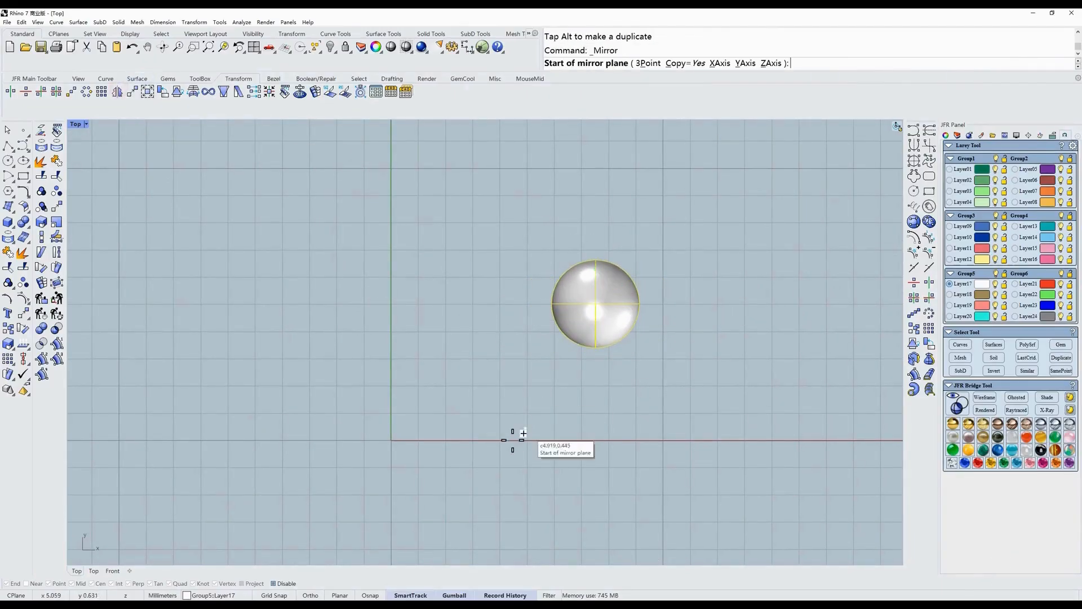
pyautogui.click(514, 354)
pyautogui.click(504, 202)
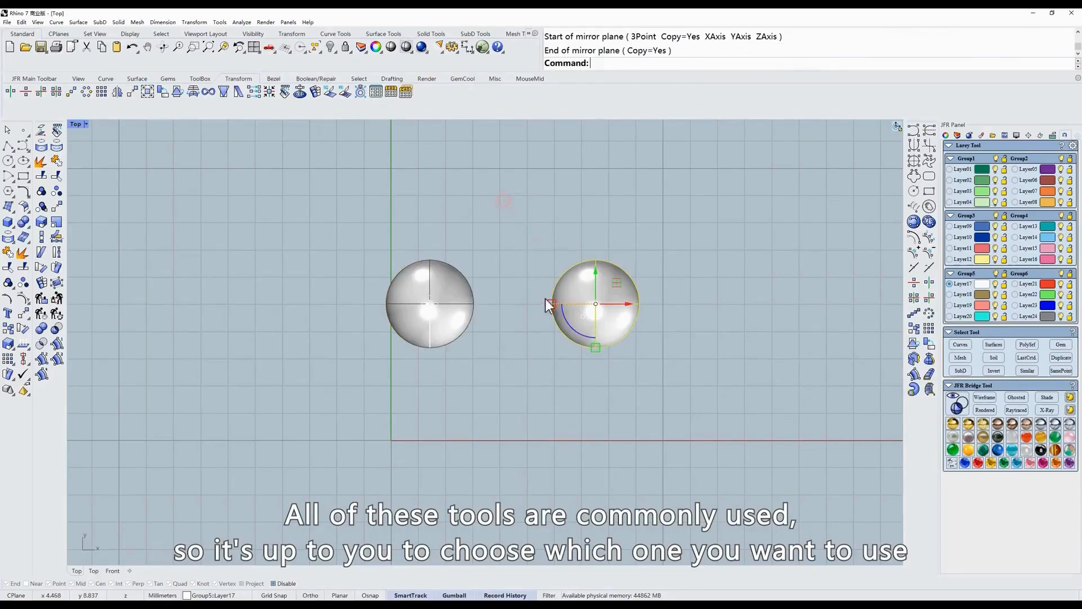
pyautogui.press('Escape')
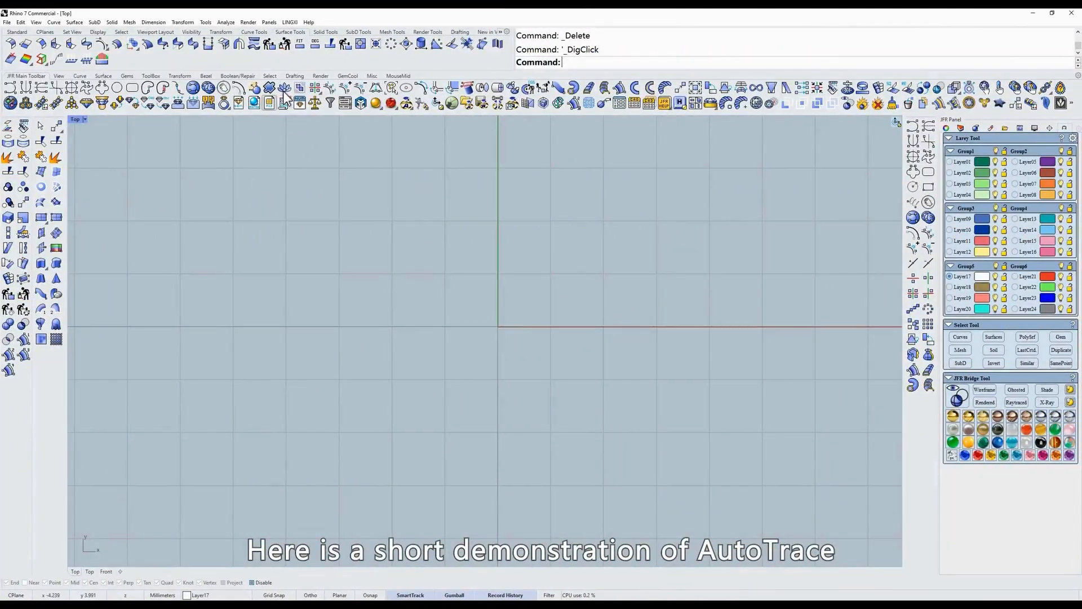
# Step: Start Auto Trace Photos and text and import the teardrop pendant picture for tracing
pyautogui.click(285, 88)
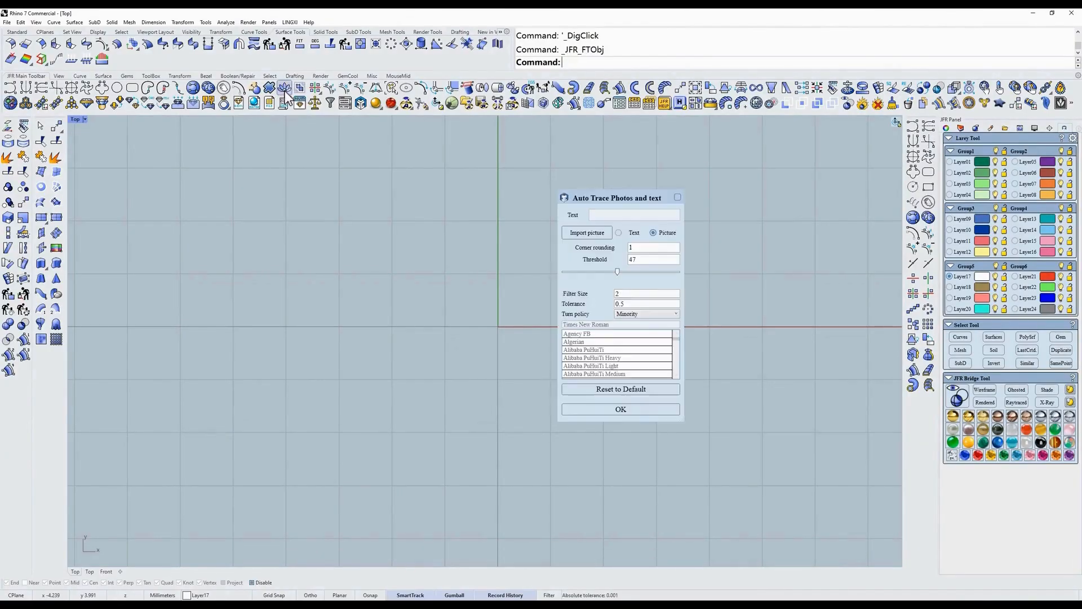
pyautogui.click(579, 237)
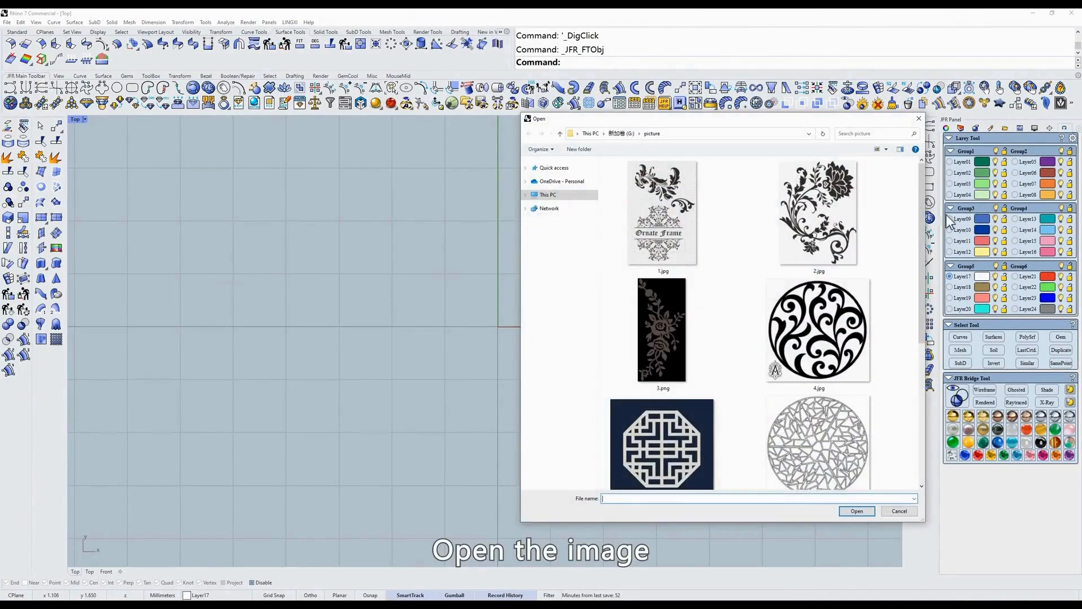
pyautogui.moveTo(925, 207); pyautogui.dragTo(929, 329)
pyautogui.doubleClick(673, 350)
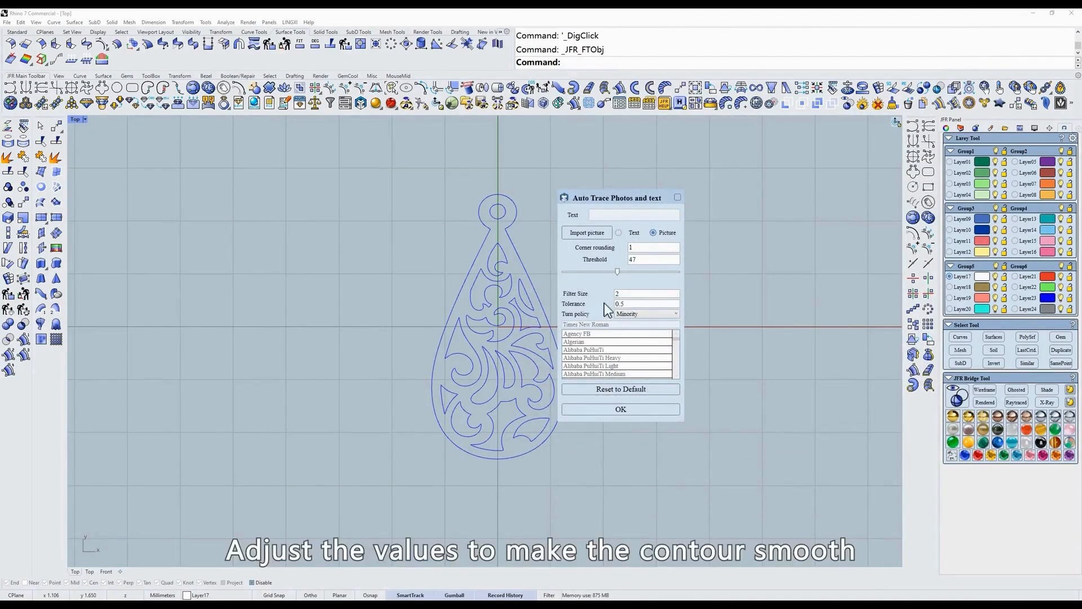
# Step: Set the trace threshold to 46 for a smooth contour and accept the pendant curves
pyautogui.scroll(3, 530, 309)
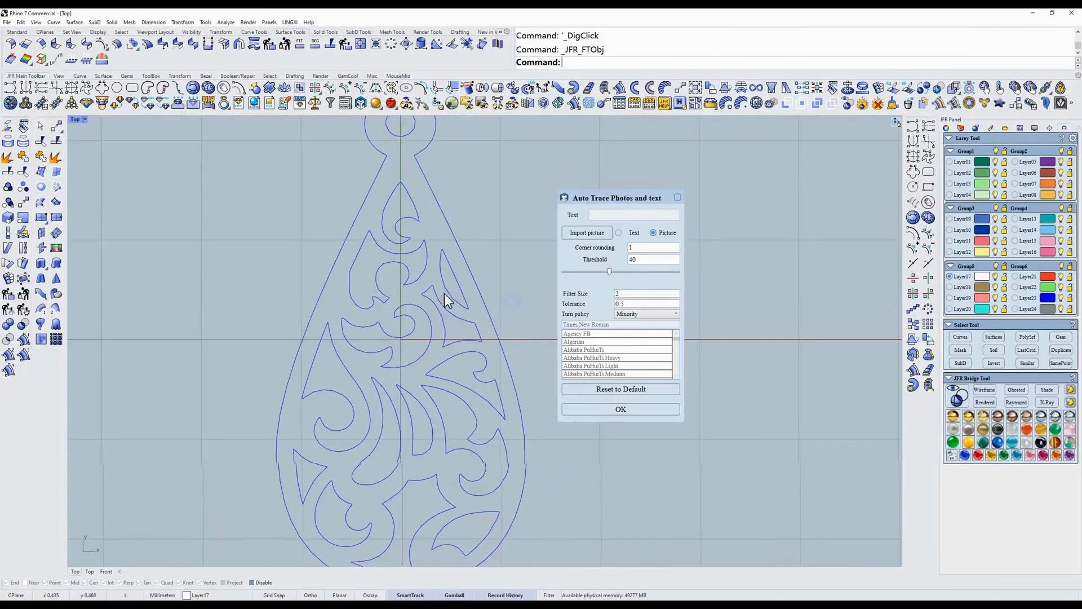
pyautogui.moveTo(610, 272); pyautogui.dragTo(617, 274)
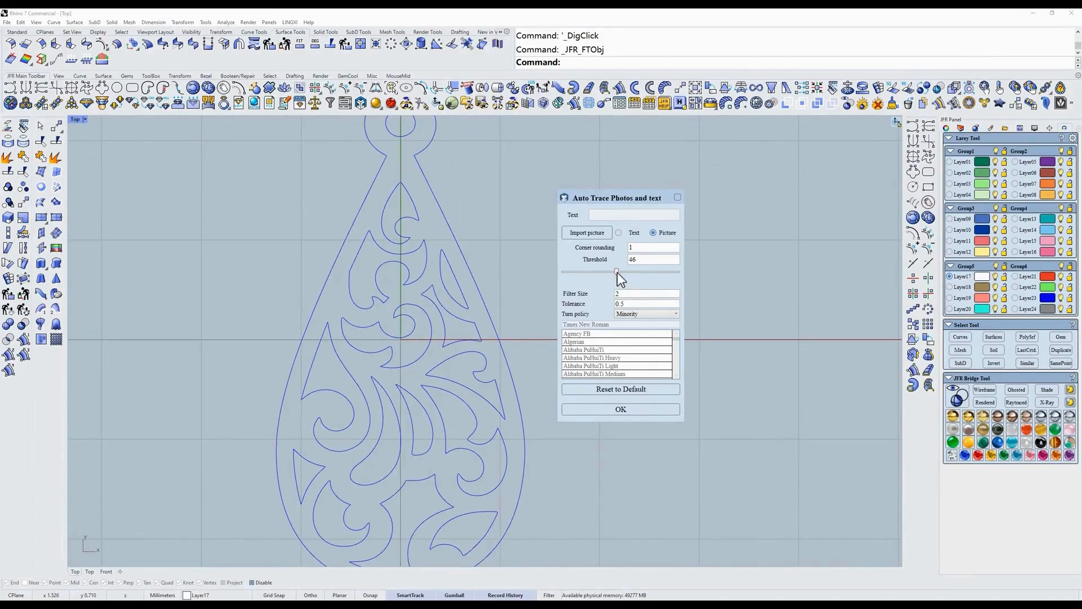
pyautogui.click(628, 409)
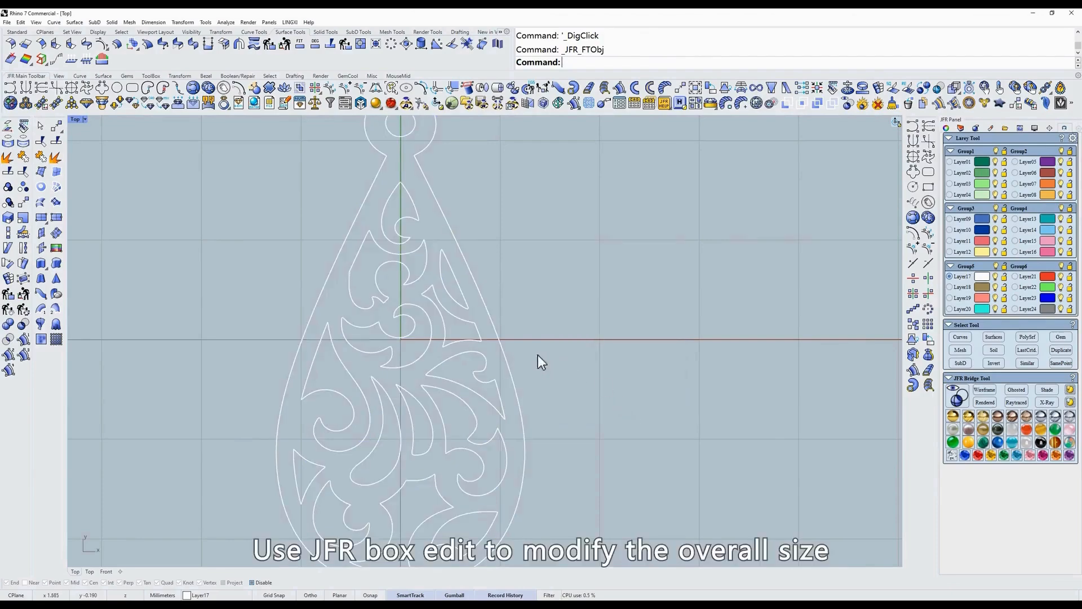
# Step: Resize all the traced pendant curves proportionally with JFR BoxEdit, setting the Y size to 18 mm
pyautogui.scroll(-2, 547, 358)
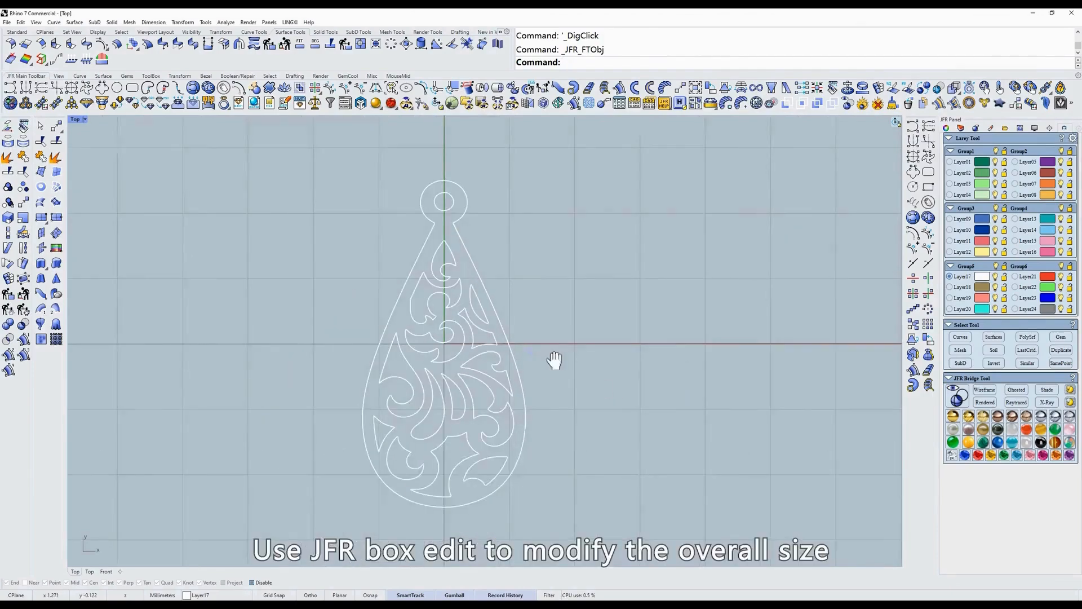
pyautogui.click(620, 109)
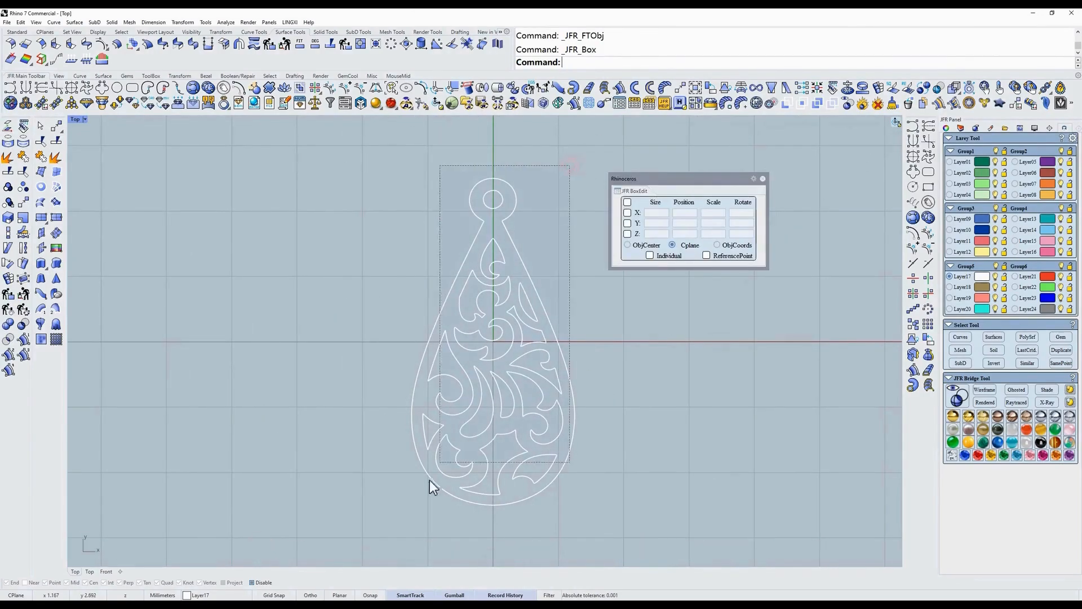
pyautogui.moveTo(429, 479); pyautogui.dragTo(398, 509)
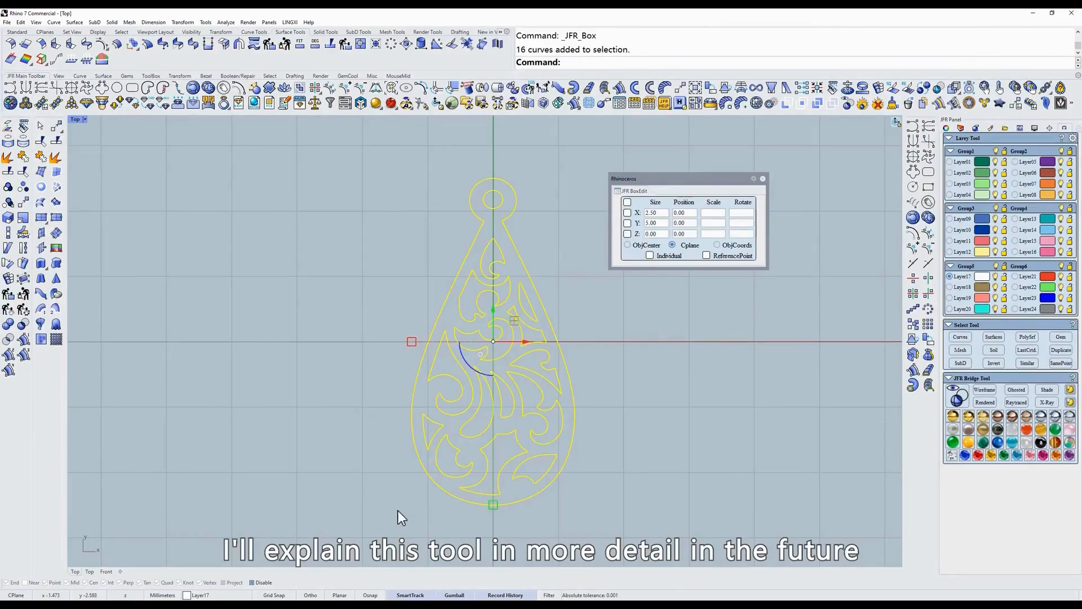
pyautogui.click(627, 202)
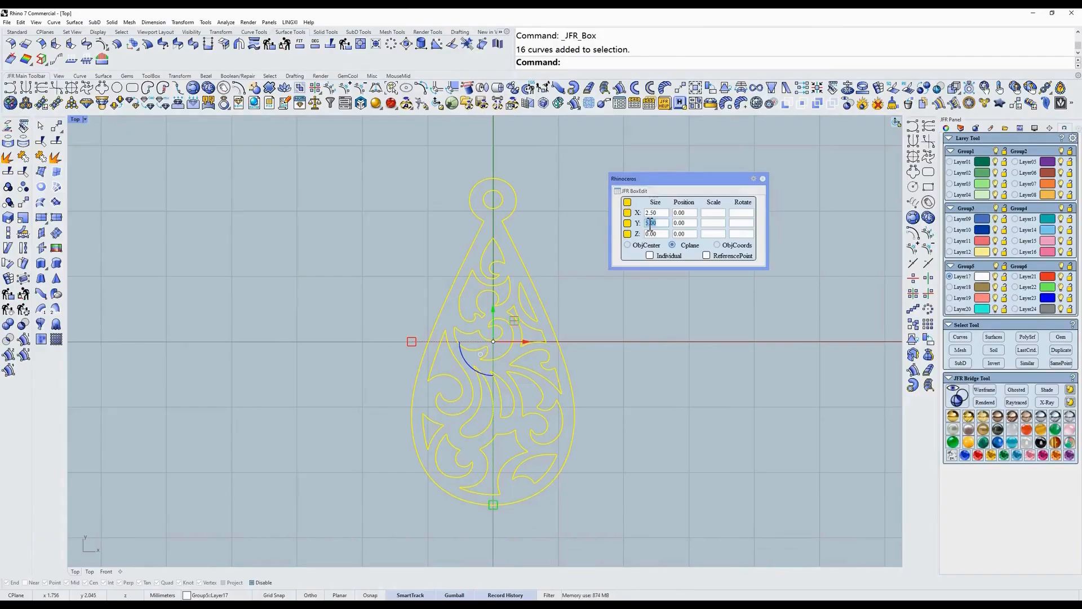
pyautogui.press('Return')
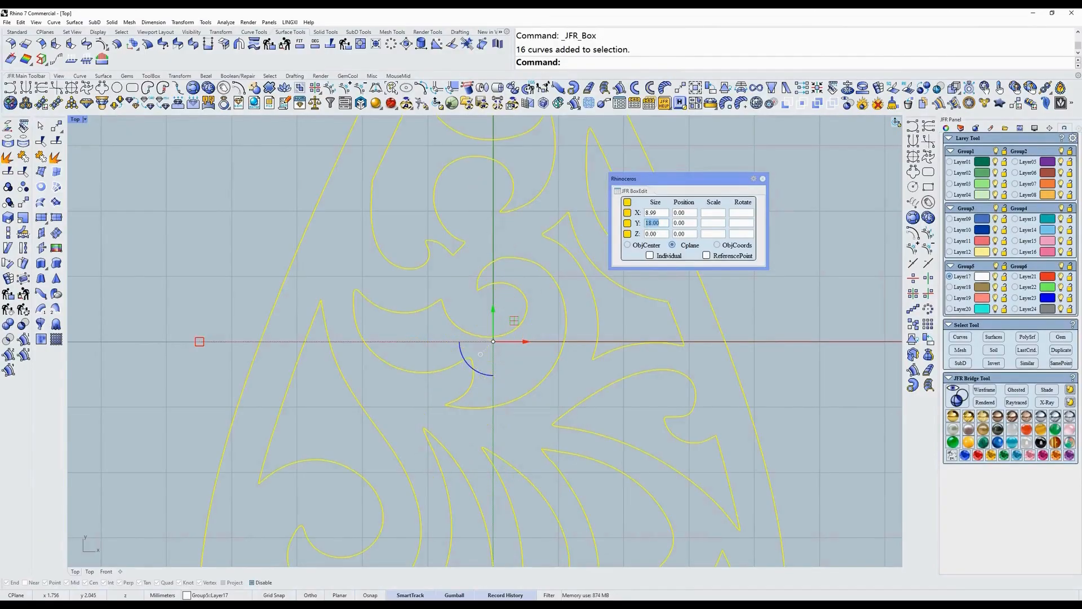
pyautogui.scroll(-10, 483, 387)
pyautogui.moveTo(510, 383); pyautogui.dragTo(468, 319, button='right')
pyautogui.click(762, 178)
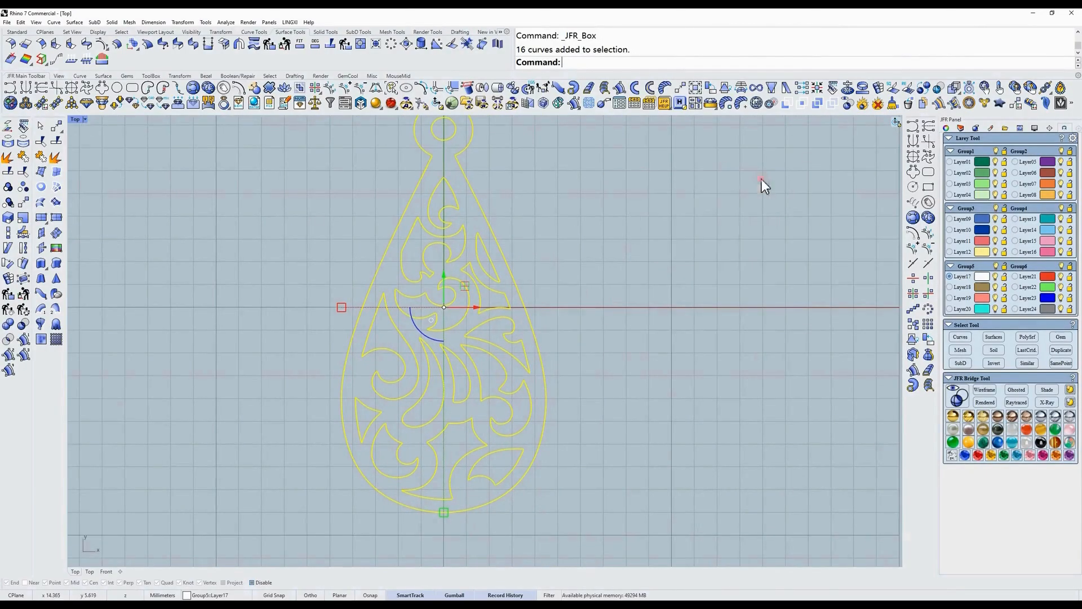
pyautogui.moveTo(585, 280); pyautogui.dragTo(644, 289, button='right')
pyautogui.click(644, 290)
# Step: Draw a guide circle about 2.6 mm in diameter around the pendant's ring and nudge it slightly upward
pyautogui.scroll(6, 518, 176)
pyautogui.moveTo(518, 176); pyautogui.dragTo(597, 338, button='right')
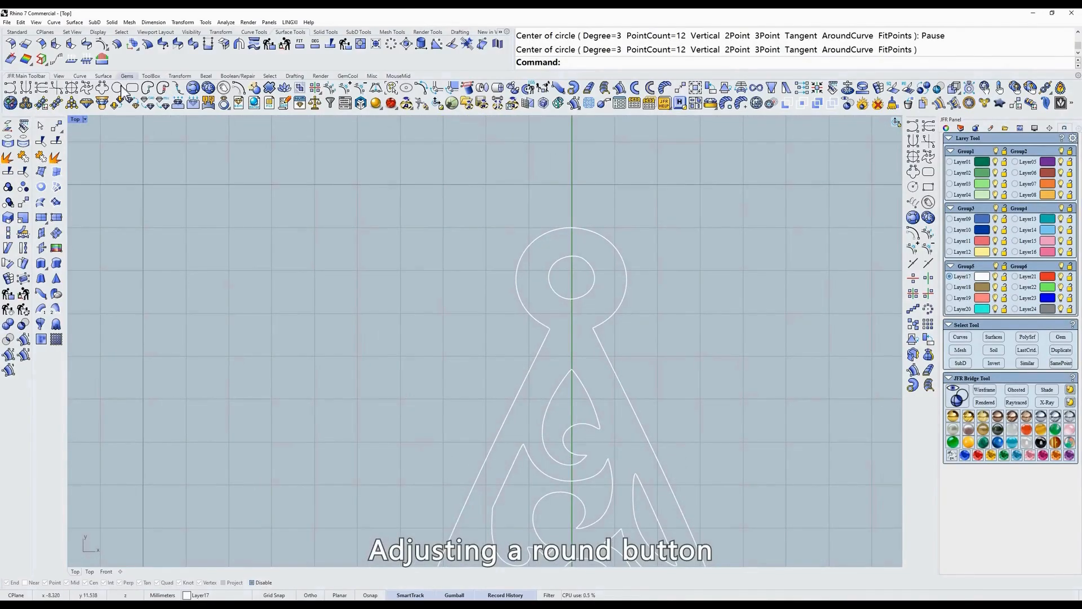
pyautogui.click(119, 88)
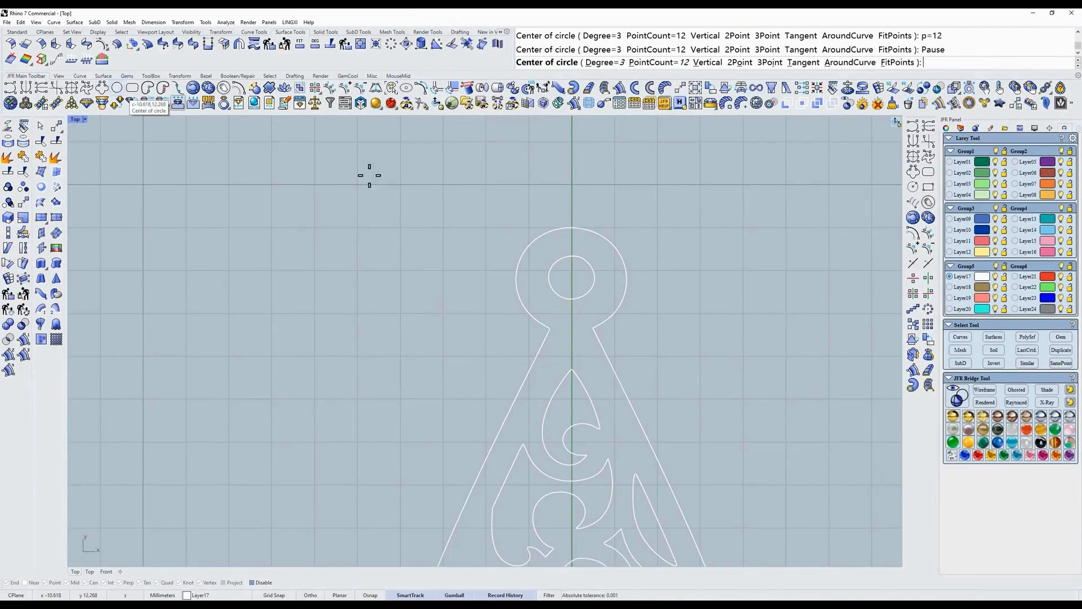
pyautogui.click(571, 278)
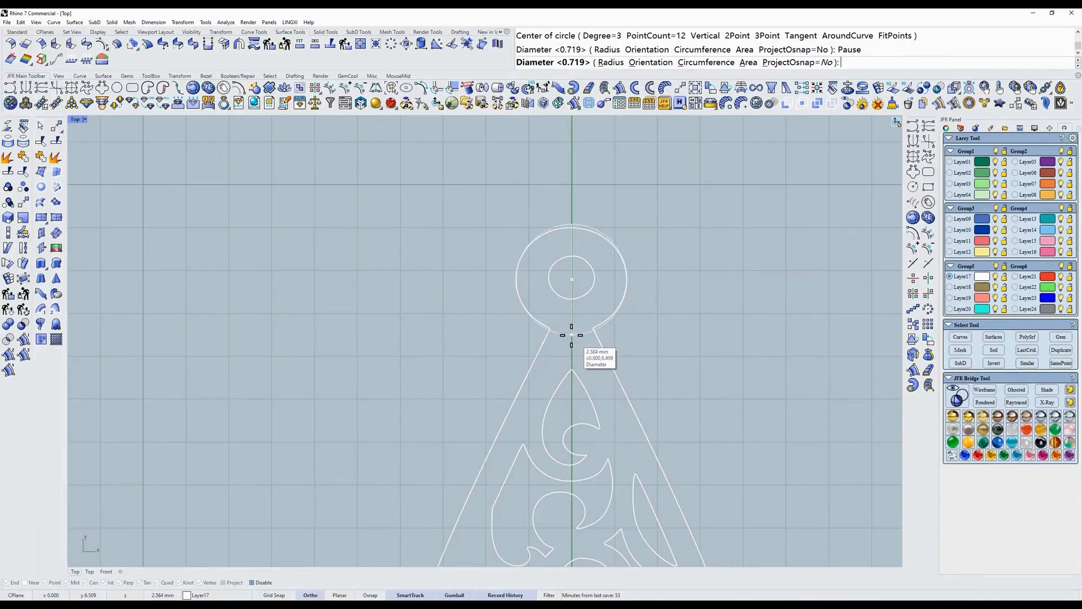
pyautogui.click(571, 334)
pyautogui.scroll(10, 565, 307)
pyautogui.click(571, 386)
pyautogui.write('x')
pyautogui.press('Return')
pyautogui.click(586, 387)
pyautogui.click(586, 380)
# Step: Show the control points of the pendant's outer outline curve
pyautogui.scroll(-4, 573, 348)
pyautogui.click(421, 386)
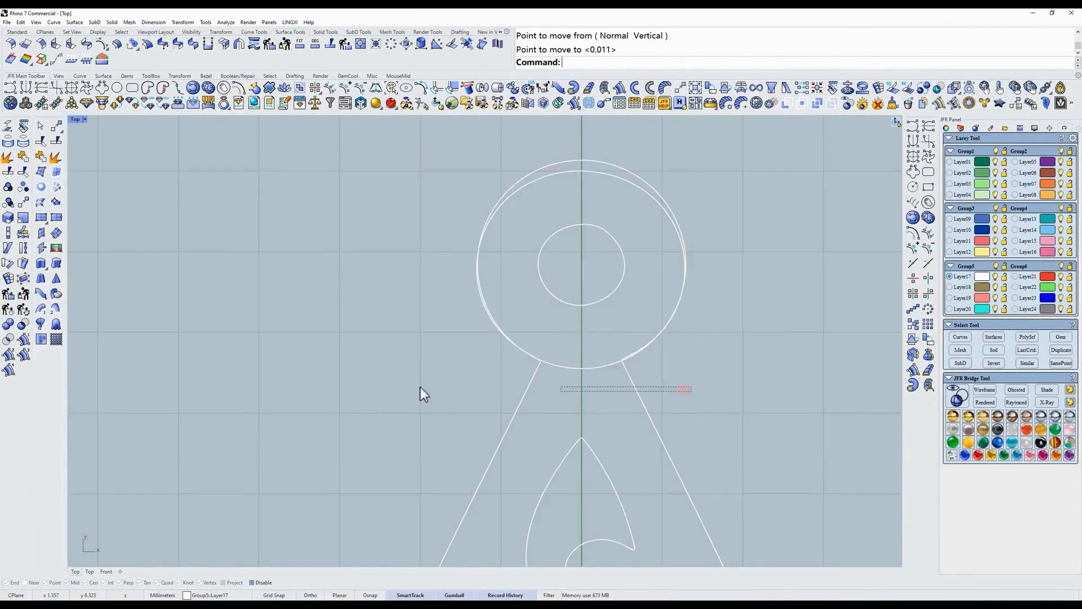
pyautogui.write('z')
pyautogui.press('Return')
pyautogui.moveTo(421, 386); pyautogui.dragTo(409, 430, button='right')
# Step: Stretch the ring's control points vertically with Scale1D from the guide circle's bottom so the outline fits the circle
pyautogui.moveTo(355, 174); pyautogui.dragTo(749, 411)
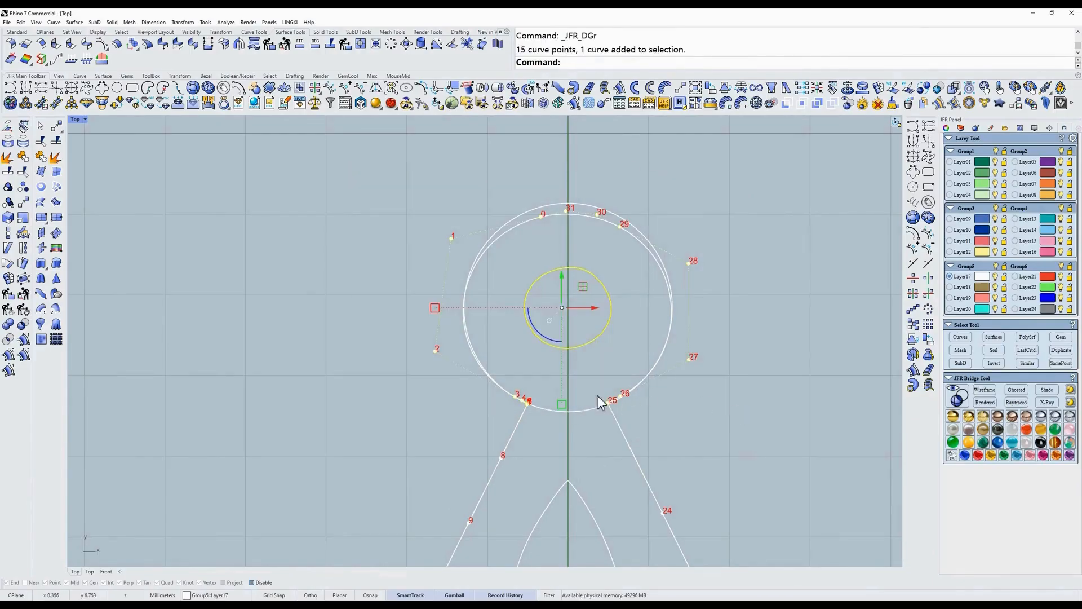
pyautogui.write('v1')
pyautogui.press('Return')
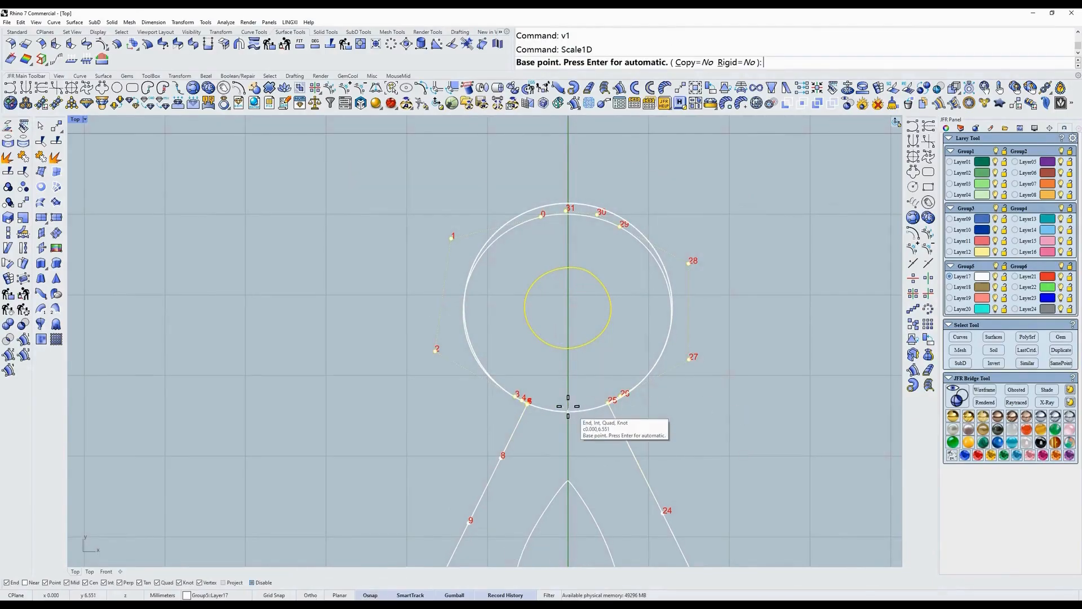
pyautogui.click(569, 405)
pyautogui.click(568, 174)
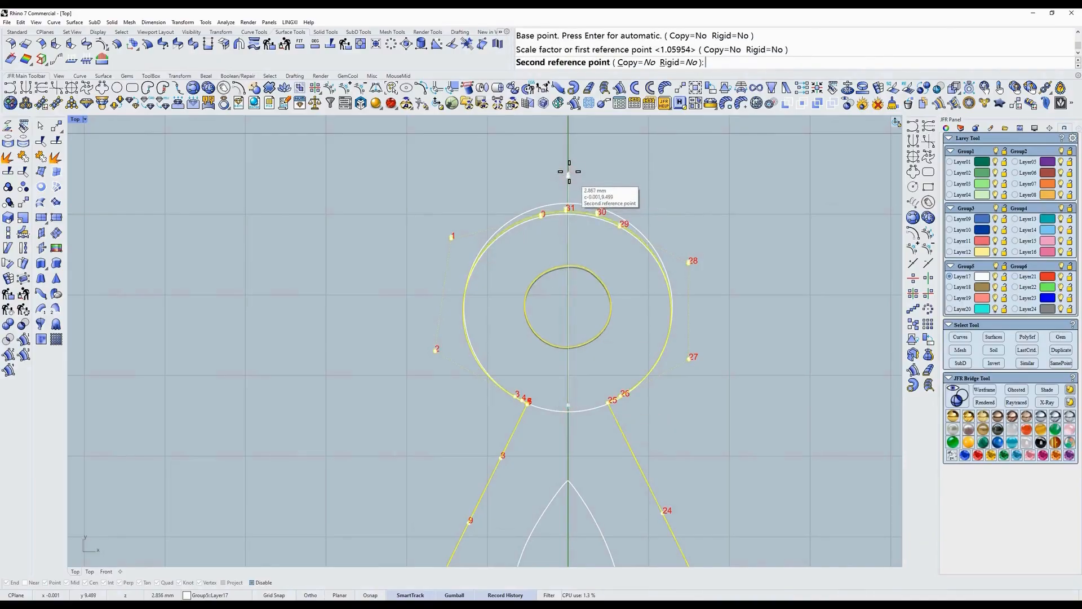
pyautogui.click(569, 166)
pyautogui.press('Escape')
pyautogui.press('Escape')
# Step: Replace the ring's hole with an inward offset of the guide circle and remove the guide circle
pyautogui.moveTo(623, 257); pyautogui.dragTo(589, 307)
pyautogui.press('Delete')
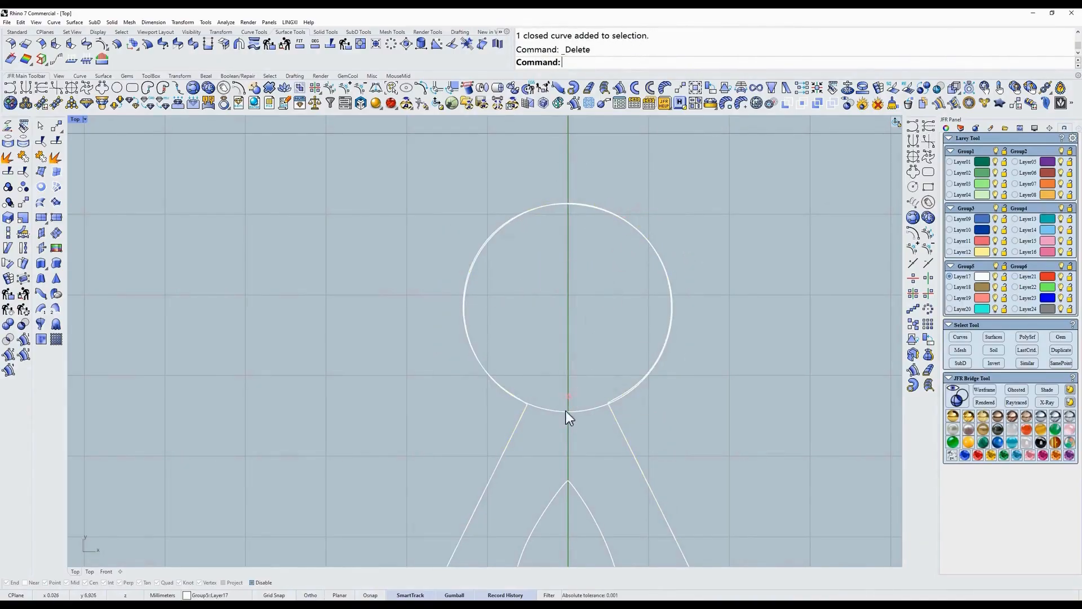
pyautogui.click(566, 411)
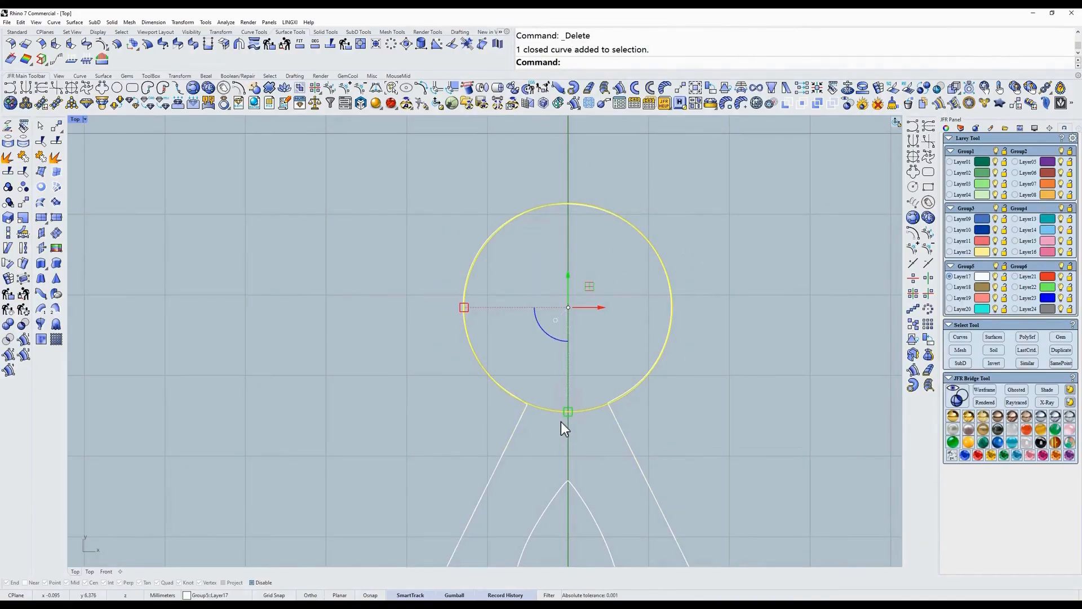
pyautogui.click(239, 94)
pyautogui.click(520, 285)
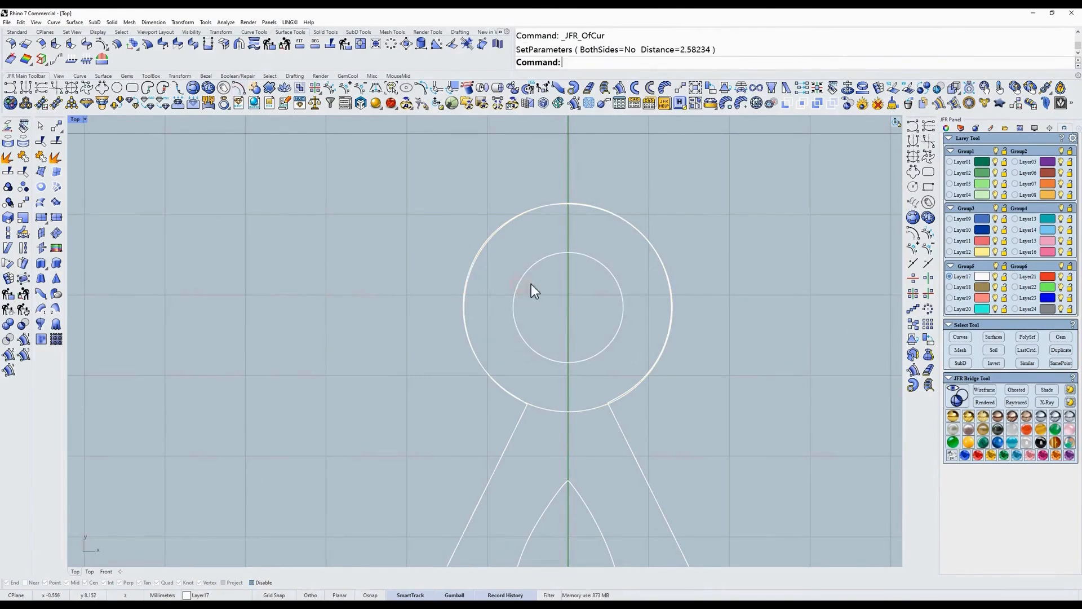
pyautogui.scroll(-4, 531, 283)
pyautogui.press('Delete')
# Step: Create a flat surface from all the pendant curves, leaving the ornamental cutouts open
pyautogui.scroll(-10, 544, 312)
pyautogui.moveTo(562, 241); pyautogui.dragTo(571, 148, button='right')
pyautogui.moveTo(707, 172); pyautogui.dragTo(412, 526)
pyautogui.scroll(2, 537, 356)
pyautogui.moveTo(537, 357); pyautogui.dragTo(520, 381, button='right')
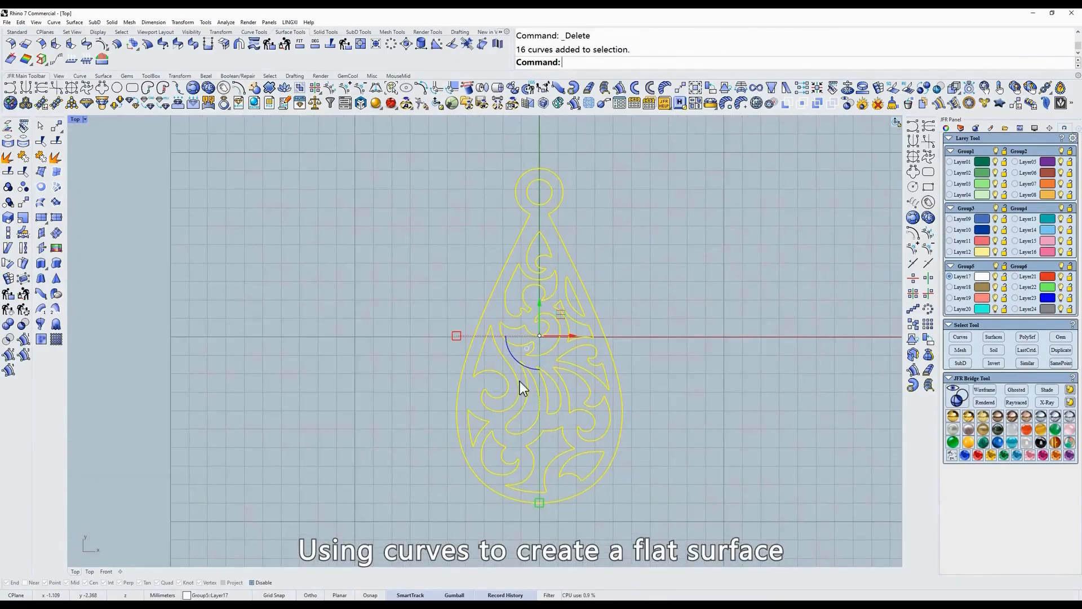
pyautogui.click(41, 187)
# Step: Extrude the pendant surface upward into a solid in the Front view
pyautogui.click(496, 319)
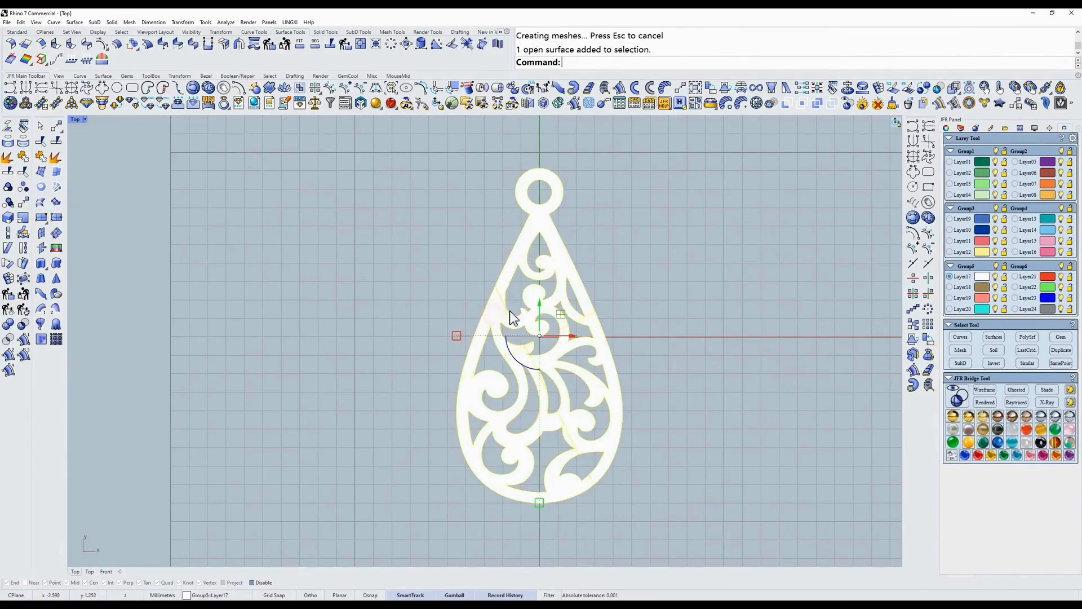
pyautogui.write('f')
pyautogui.press('Return')
pyautogui.moveTo(559, 299); pyautogui.dragTo(546, 372, button='right')
pyautogui.click(516, 391)
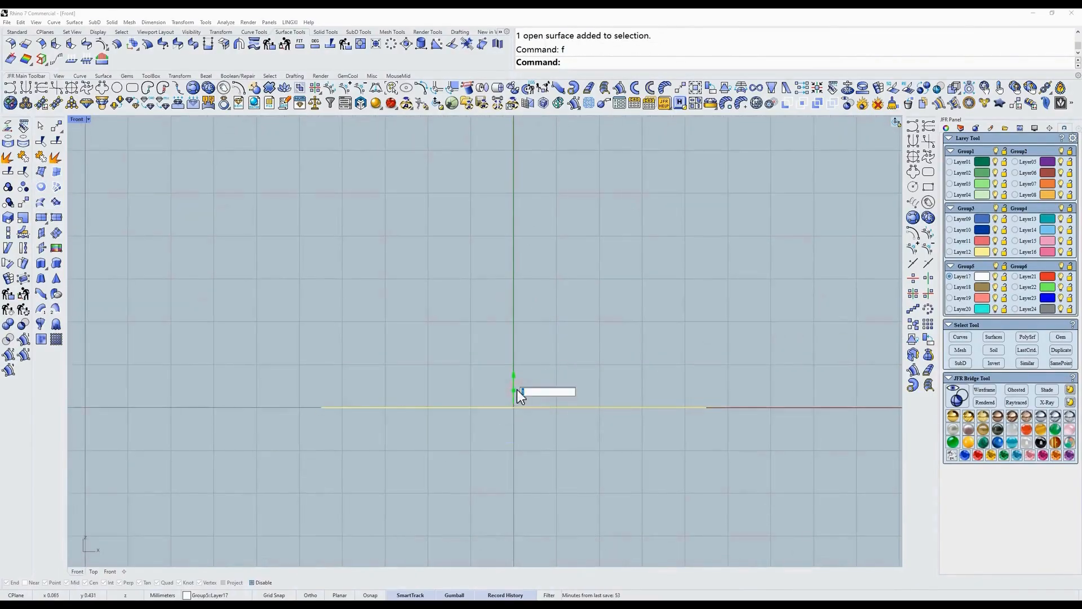
pyautogui.press('Return')
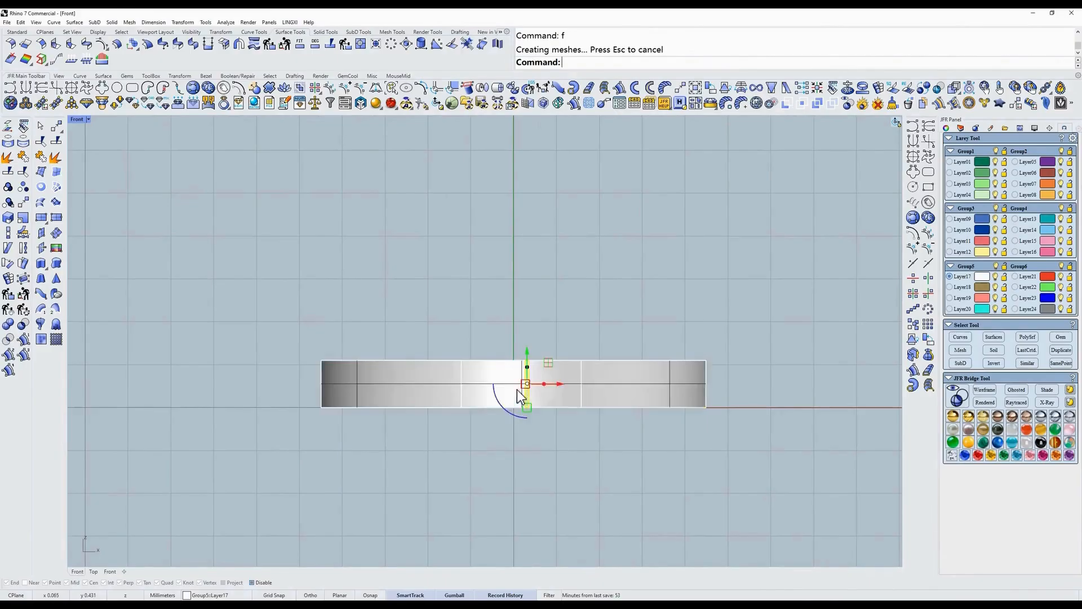
# Step: Start QuadRemesh on the pendant solid from the Top view, with Convert to SubD and Preview enabled
pyautogui.moveTo(517, 390); pyautogui.dragTo(703, 330, button='right')
pyautogui.write('t')
pyautogui.press('Return')
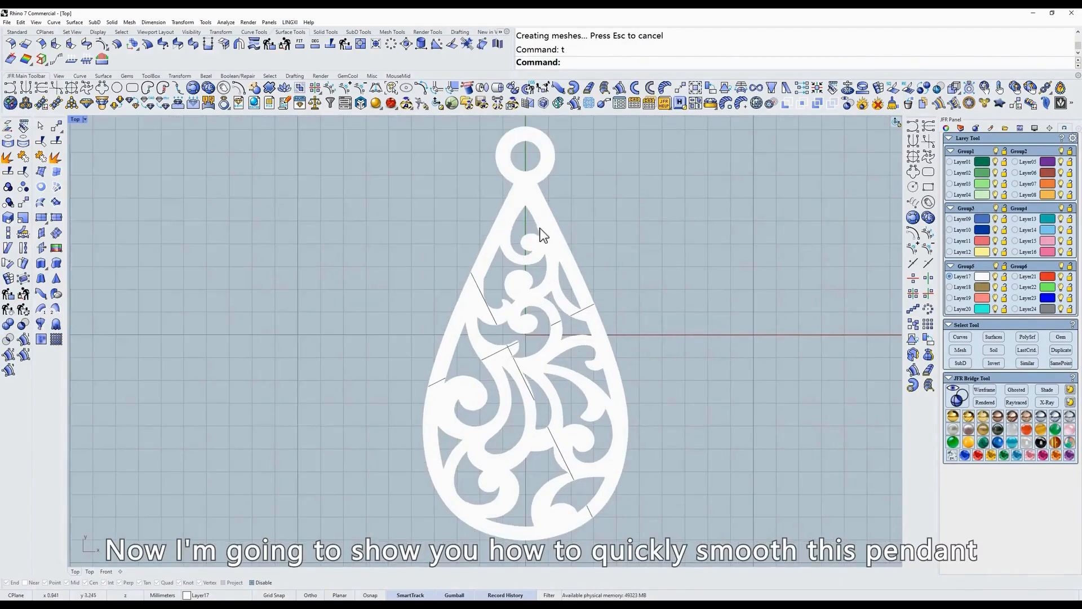
pyautogui.click(524, 200)
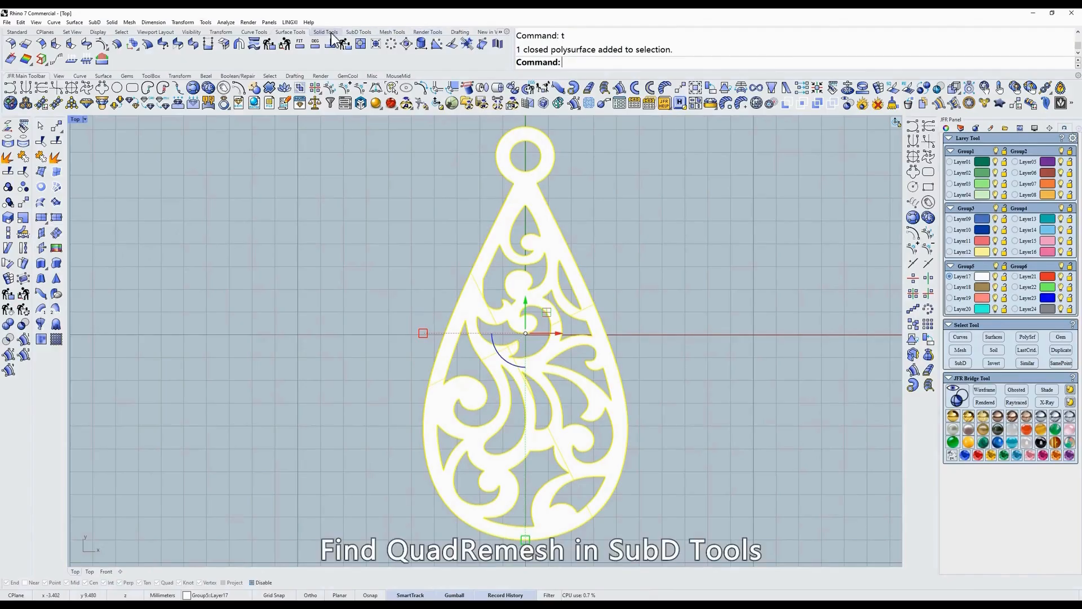
pyautogui.click(358, 32)
pyautogui.click(56, 59)
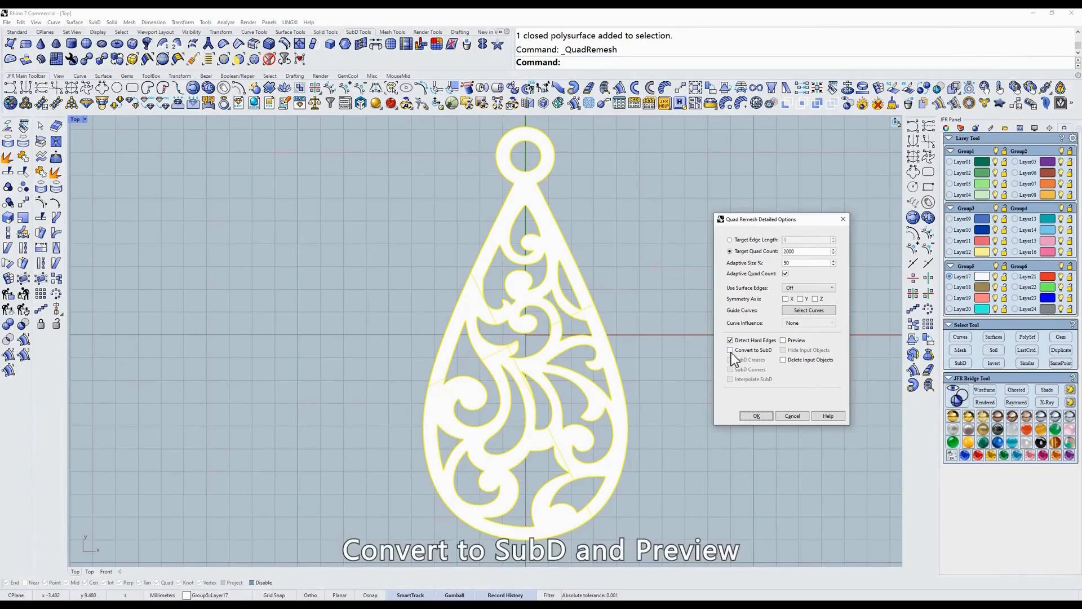
pyautogui.click(784, 341)
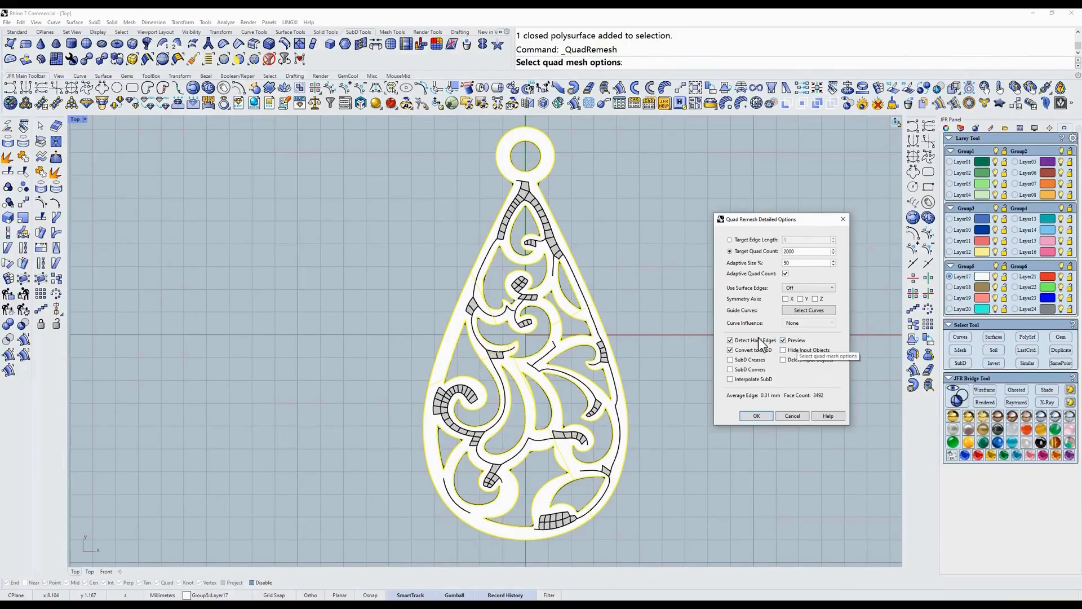
# Step: Raise the target quad count to 20000, check the remesh preview in wireframe and create the SubD pendant
pyautogui.moveTo(614, 321); pyautogui.dragTo(569, 307, button='right')
pyautogui.write('w')
pyautogui.press('Return')
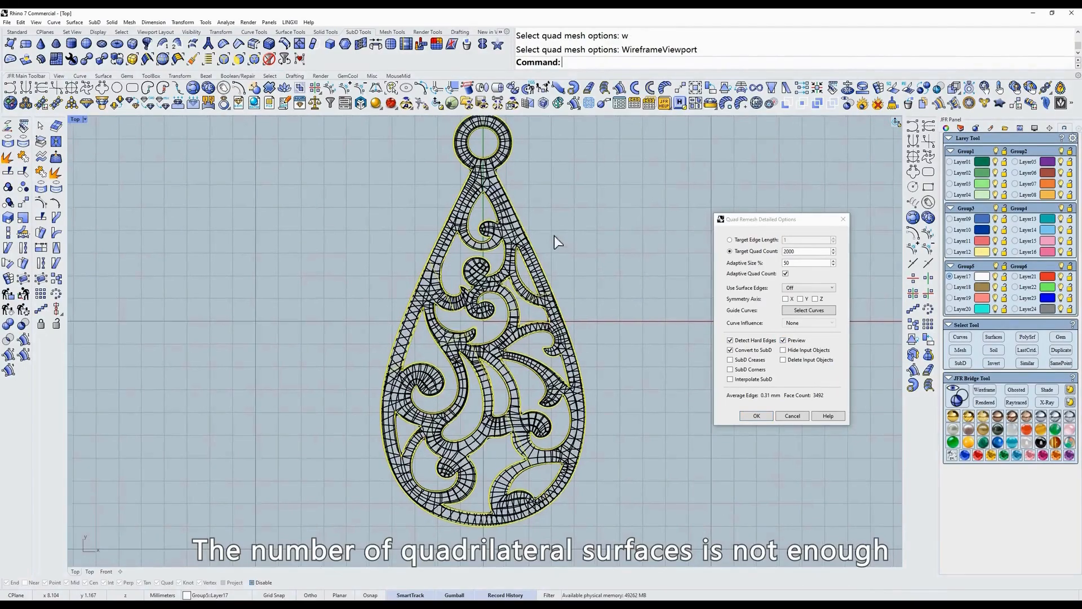
pyautogui.moveTo(553, 236); pyautogui.dragTo(608, 283, button='right')
pyautogui.write('s')
pyautogui.press('Return')
pyautogui.click(800, 250)
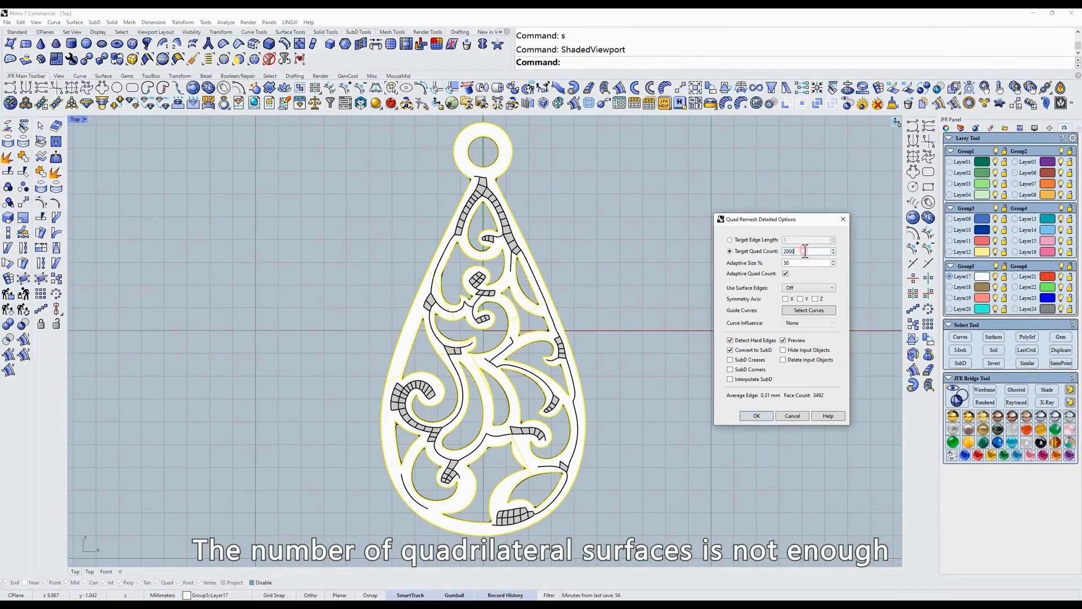
pyautogui.write('0')
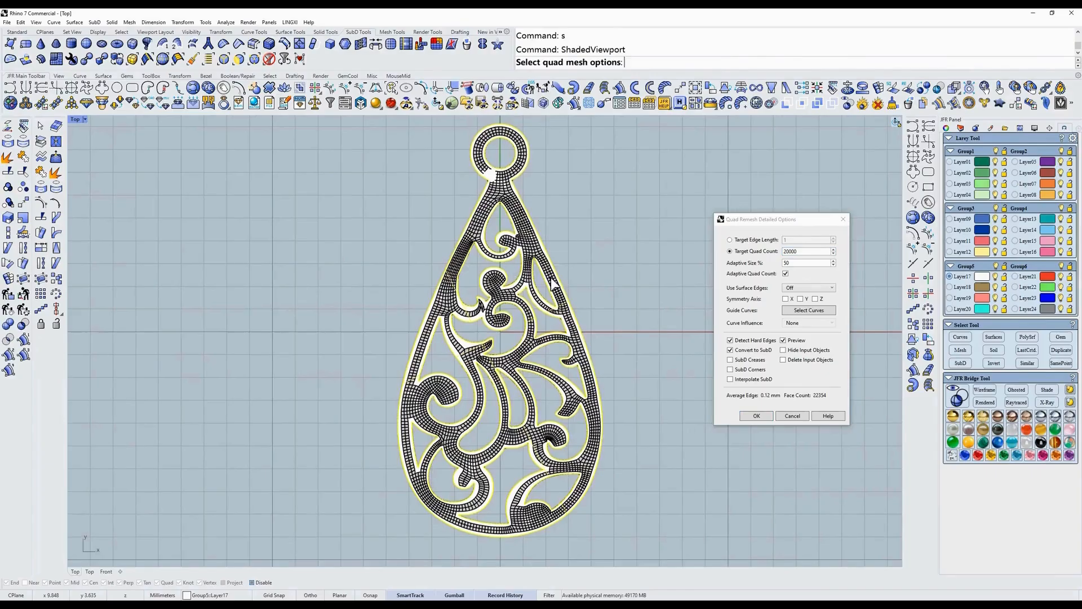
pyautogui.write('w')
pyautogui.press('Return')
pyautogui.click(755, 416)
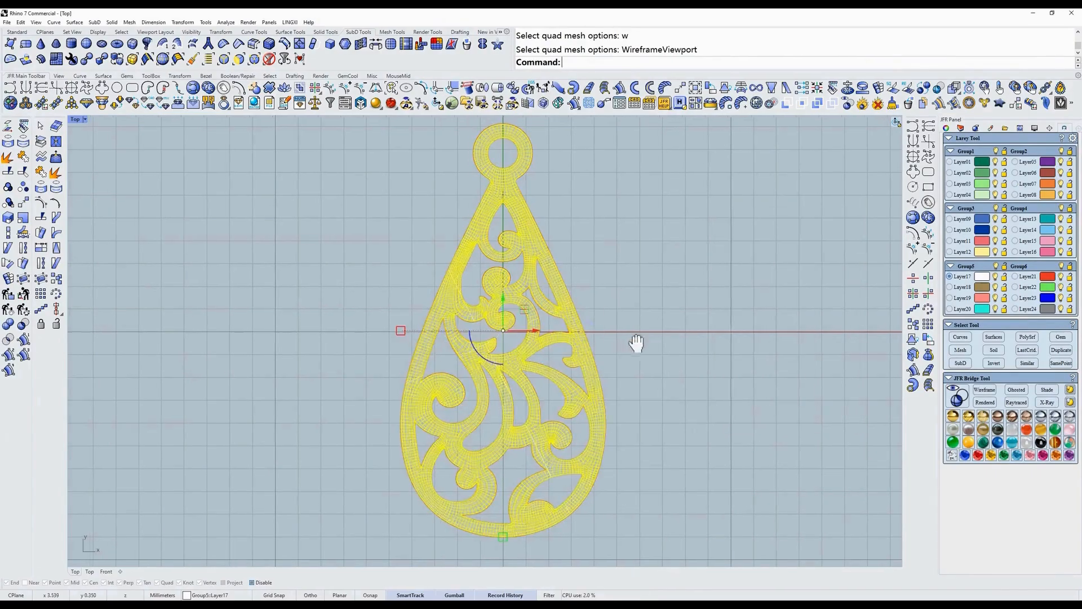
# Step: Inspect the remeshed pendant from several angles in shaded and X-Ray display
pyautogui.write('s')
pyautogui.press('Return')
pyautogui.click(634, 261)
pyautogui.write('D')
pyautogui.press('Return')
pyautogui.keyDown('ctrl'); pyautogui.keyDown('shift'); pyautogui.moveTo(604, 320); pyautogui.dragTo(599, 278, button='right'); pyautogui.keyUp('shift'); pyautogui.keyUp('ctrl')
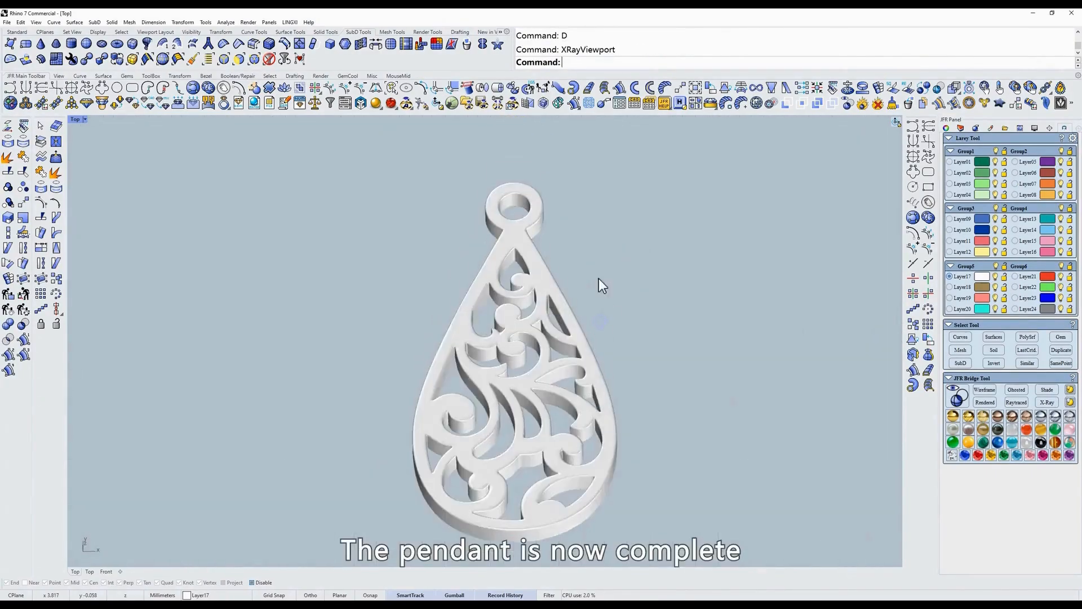
pyautogui.scroll(4, 524, 305)
pyautogui.moveTo(536, 313)
pyautogui.keyDown('ctrl'); pyautogui.keyDown('shift'); pyautogui.mouseDown(button='right')
pyautogui.moveTo(505, 321)
pyautogui.moveTo(537, 333)
pyautogui.moveTo(446, 429)
pyautogui.moveTo(467, 431)
pyautogui.mouseUp(button='right'); pyautogui.keyUp('shift'); pyautogui.keyUp('ctrl')
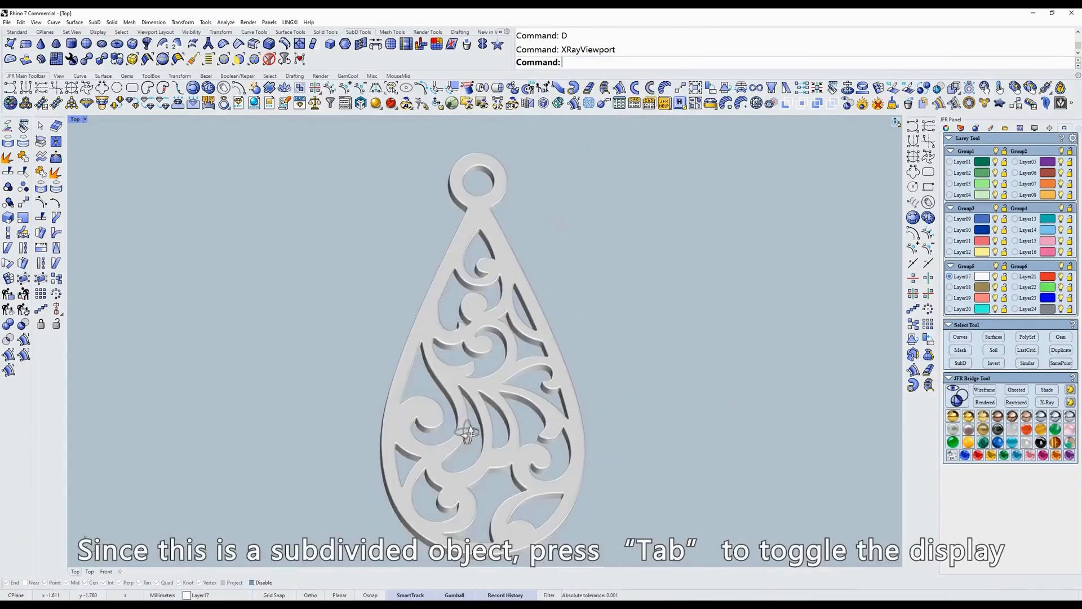
# Step: Toggle the SubD pendant between flat and smooth display and compare its edges up close
pyautogui.write('t')
pyautogui.press('Return')
pyautogui.press('Tab')
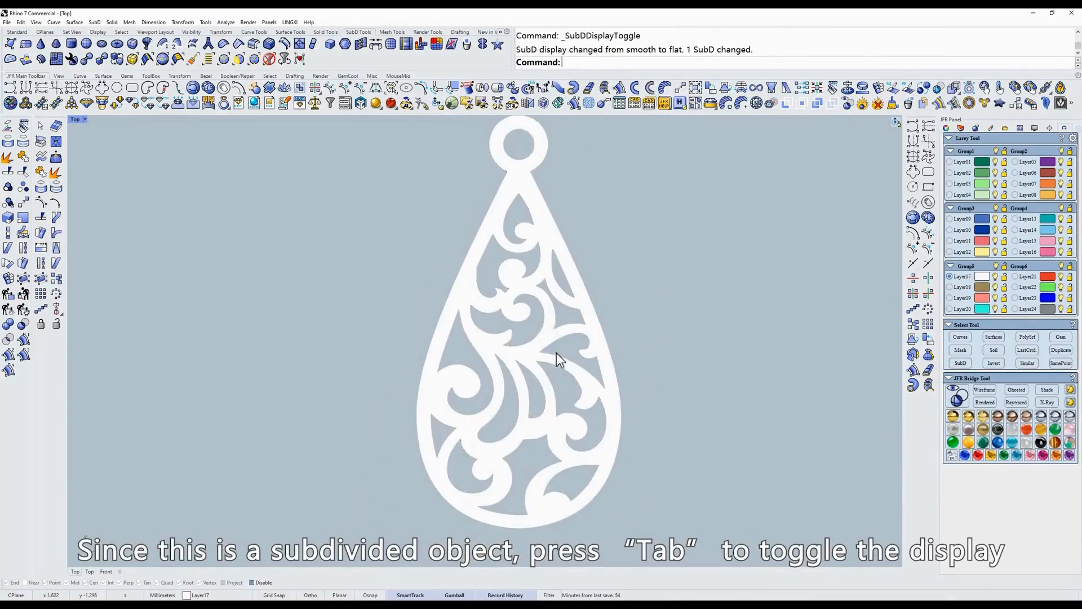
pyautogui.moveTo(557, 353)
pyautogui.keyDown('ctrl'); pyautogui.keyDown('shift'); pyautogui.mouseDown(button='right')
pyautogui.moveTo(553, 290)
pyautogui.moveTo(570, 351)
pyautogui.mouseUp(button='right'); pyautogui.keyUp('shift'); pyautogui.keyUp('ctrl')
pyautogui.scroll(3, 569, 350)
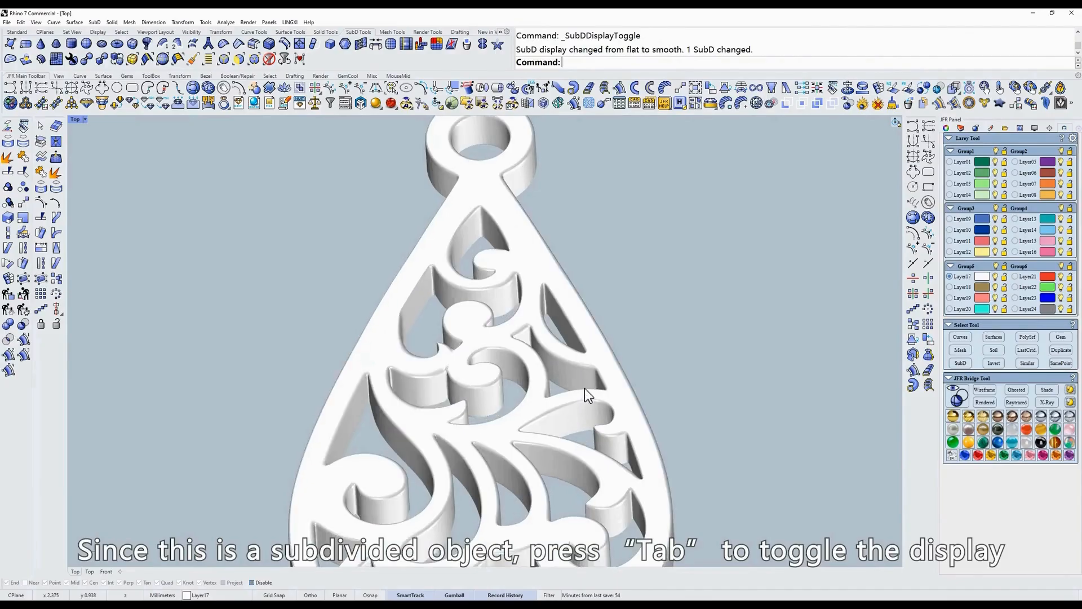
pyautogui.press('Tab')
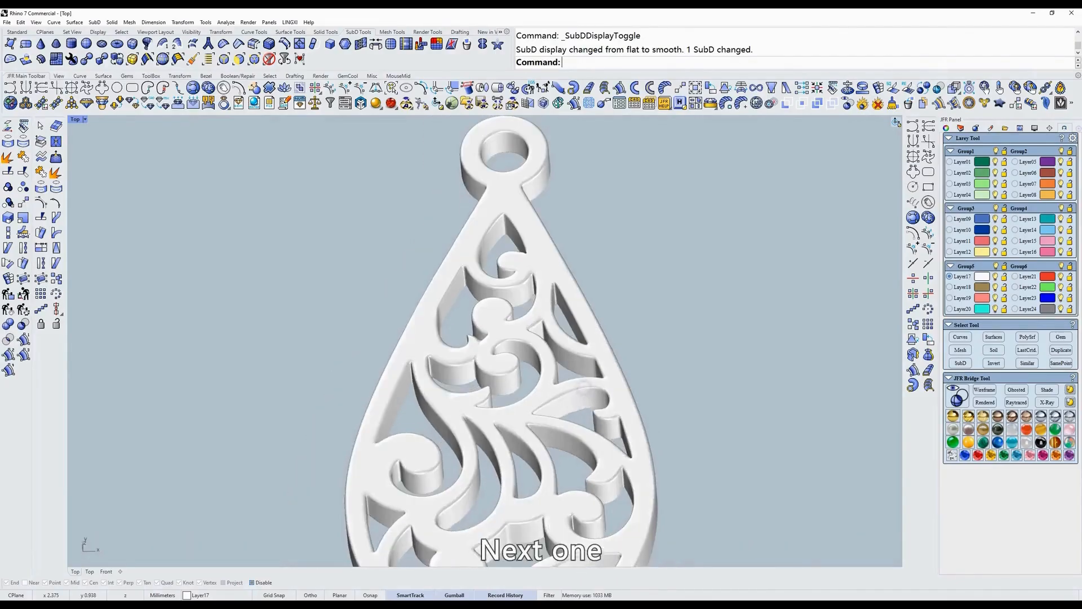
# Step: Clear the finished pendant and import the butterfly picture 9.jpg into Auto Trace
pyautogui.write('t')
pyautogui.press('Return')
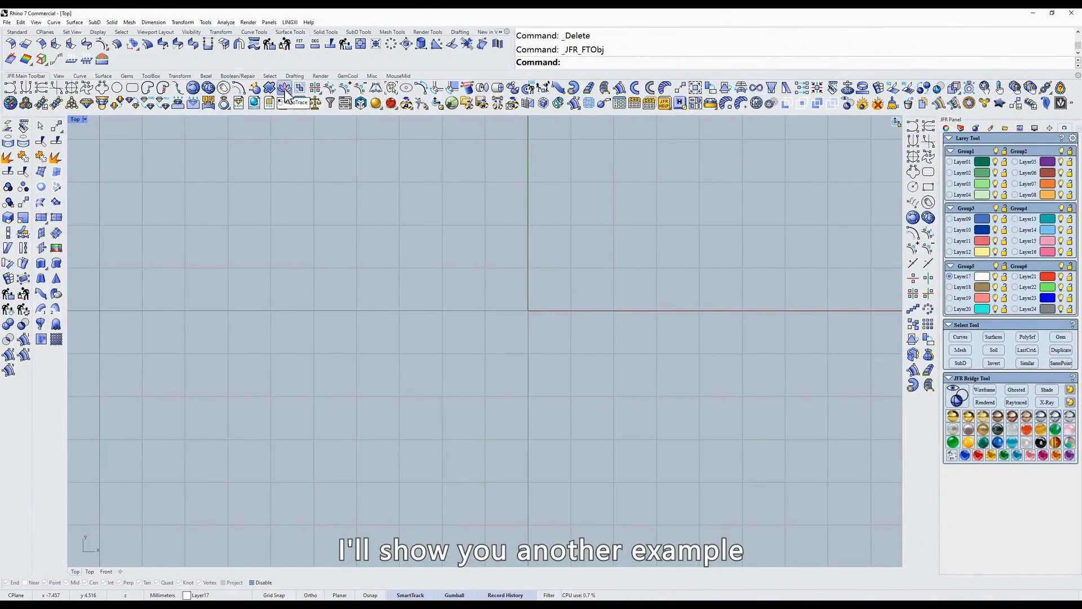
pyautogui.click(286, 90)
pyautogui.click(651, 245)
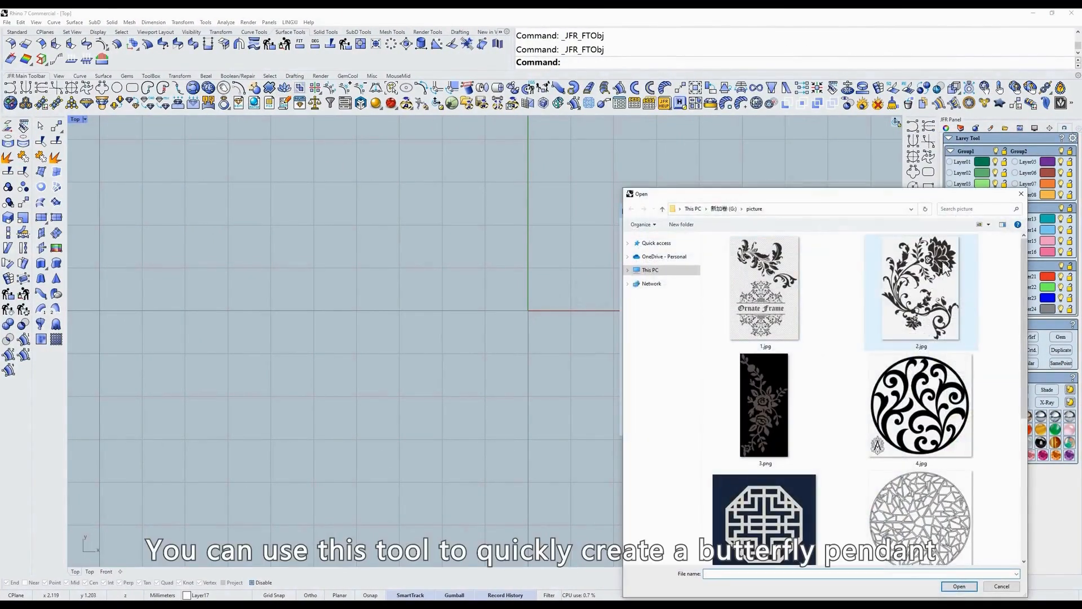
pyautogui.moveTo(938, 194); pyautogui.dragTo(928, 127)
pyautogui.scroll(-4, 916, 420)
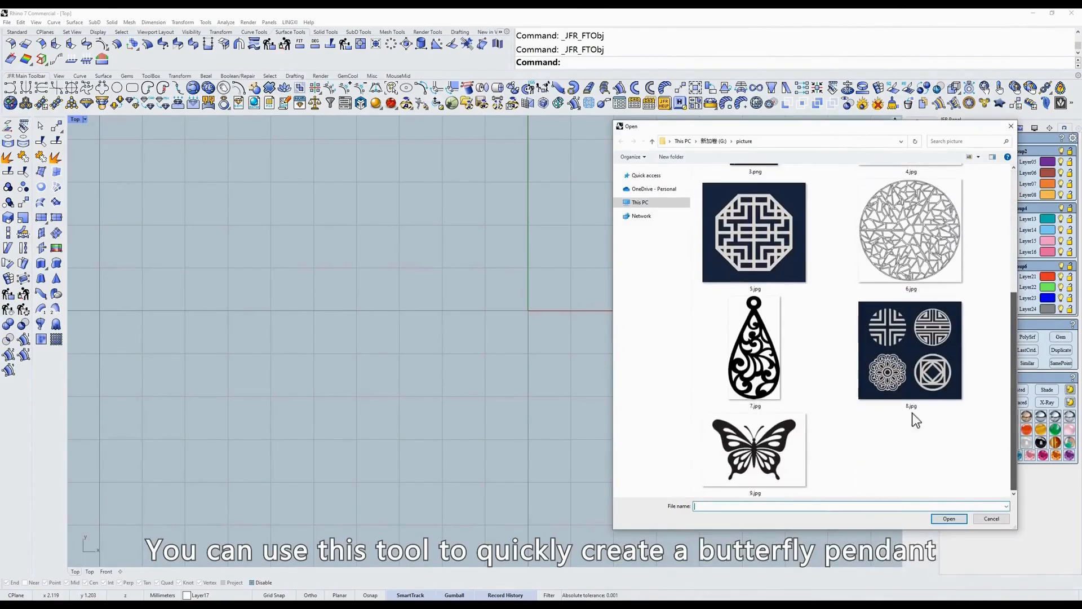
pyautogui.doubleClick(755, 450)
pyautogui.scroll(5, 491, 309)
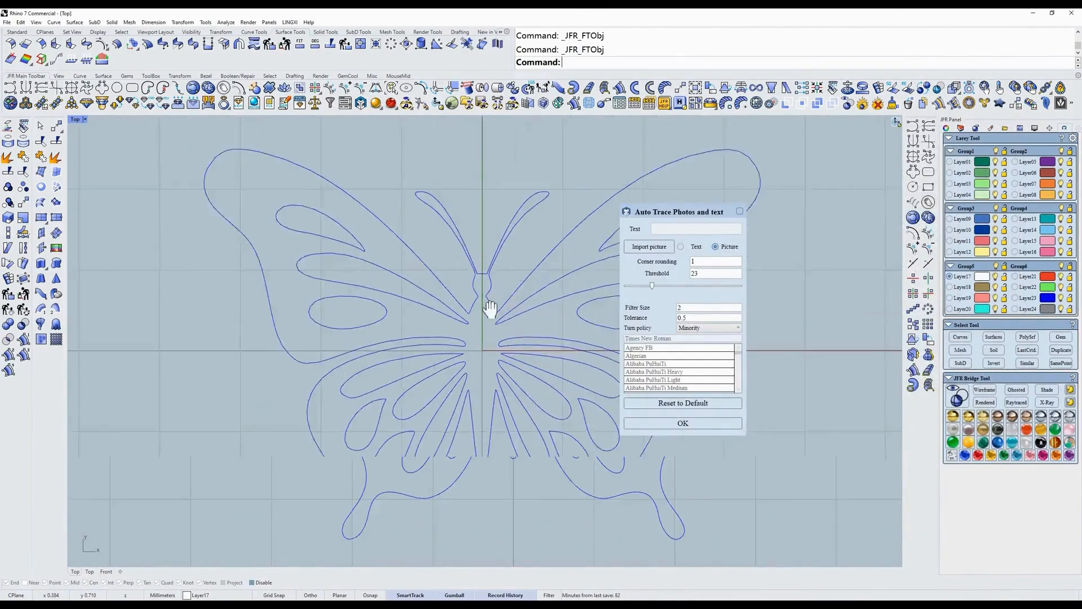
# Step: Set the trace threshold to 54 and generate the butterfly curves
pyautogui.moveTo(491, 308); pyautogui.dragTo(455, 314, button='right')
pyautogui.moveTo(658, 286); pyautogui.dragTo(688, 286)
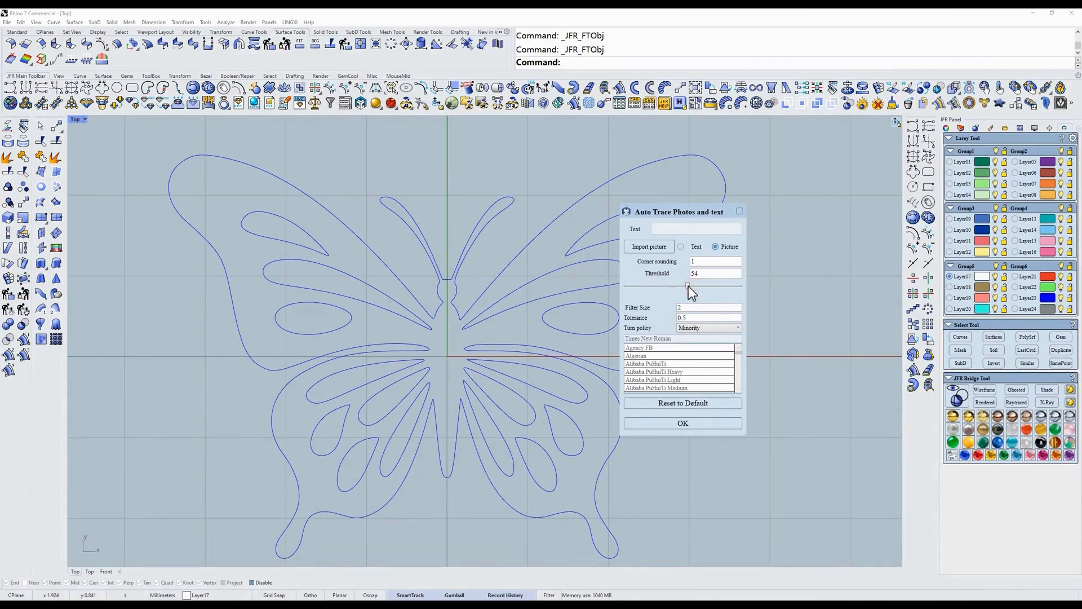
pyautogui.click(683, 423)
# Step: Show the butterfly outline's control points and scale inner antenna points 141 and 147 horizontally toward the centre axis
pyautogui.scroll(5, 513, 282)
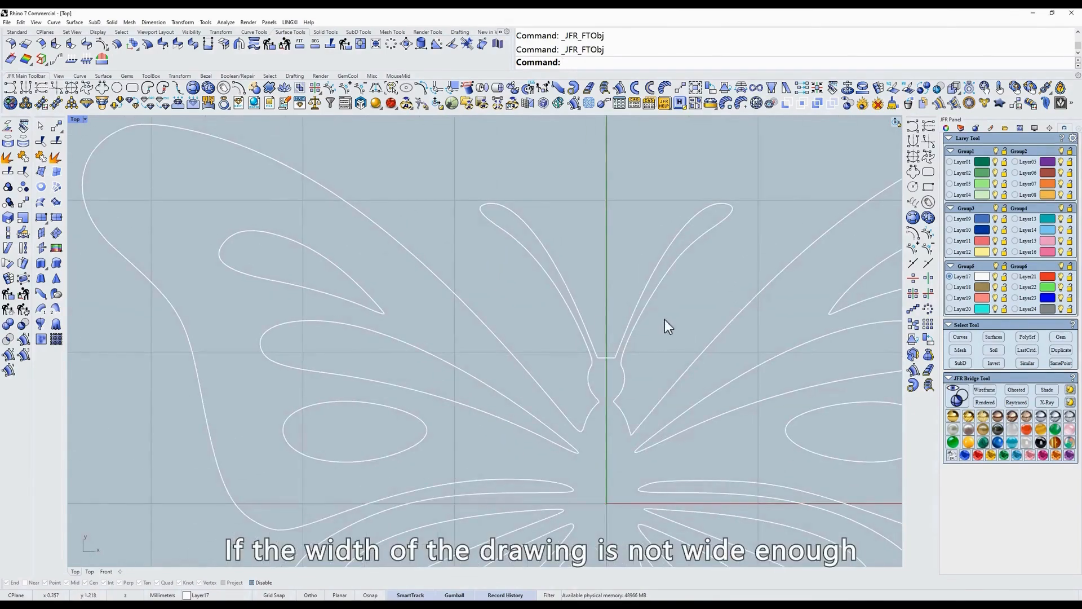
pyautogui.click(665, 319)
pyautogui.click(329, 89)
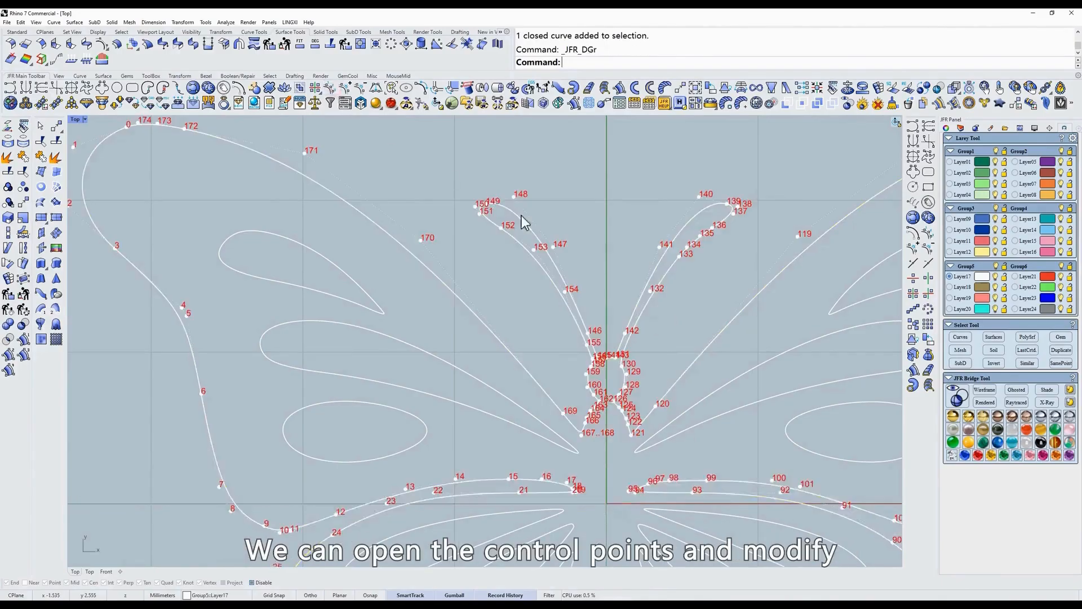
pyautogui.scroll(6, 599, 267)
pyautogui.moveTo(600, 270); pyautogui.dragTo(584, 351, button='right')
pyautogui.moveTo(491, 281); pyautogui.dragTo(711, 337)
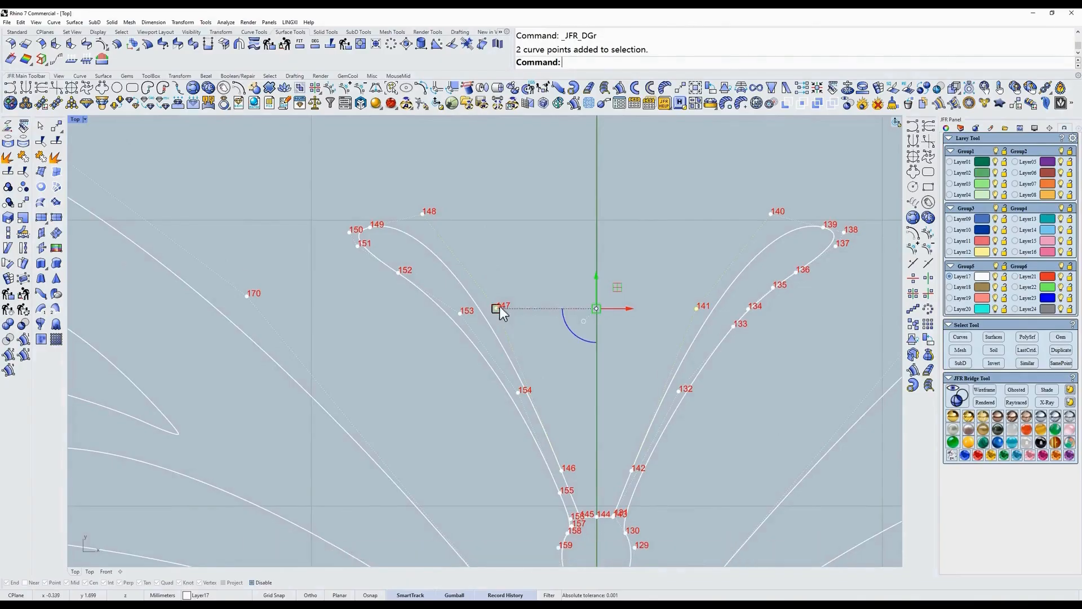
pyautogui.moveTo(497, 307); pyautogui.dragTo(520, 306)
# Step: Scale the control points at the antenna bases, 142 with 146 and 143 with 145, horizontally toward the centre axis
pyautogui.moveTo(517, 458); pyautogui.dragTo(652, 481)
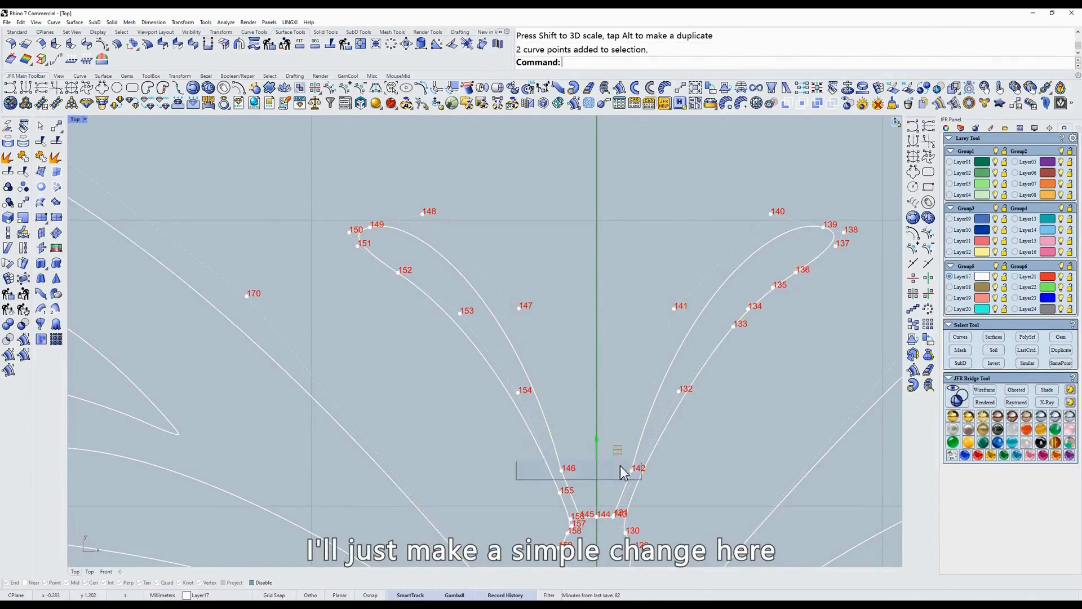
pyautogui.scroll(8, 586, 454)
pyautogui.moveTo(533, 494); pyautogui.dragTo(544, 494)
pyautogui.moveTo(606, 401); pyautogui.dragTo(576, 226, button='right')
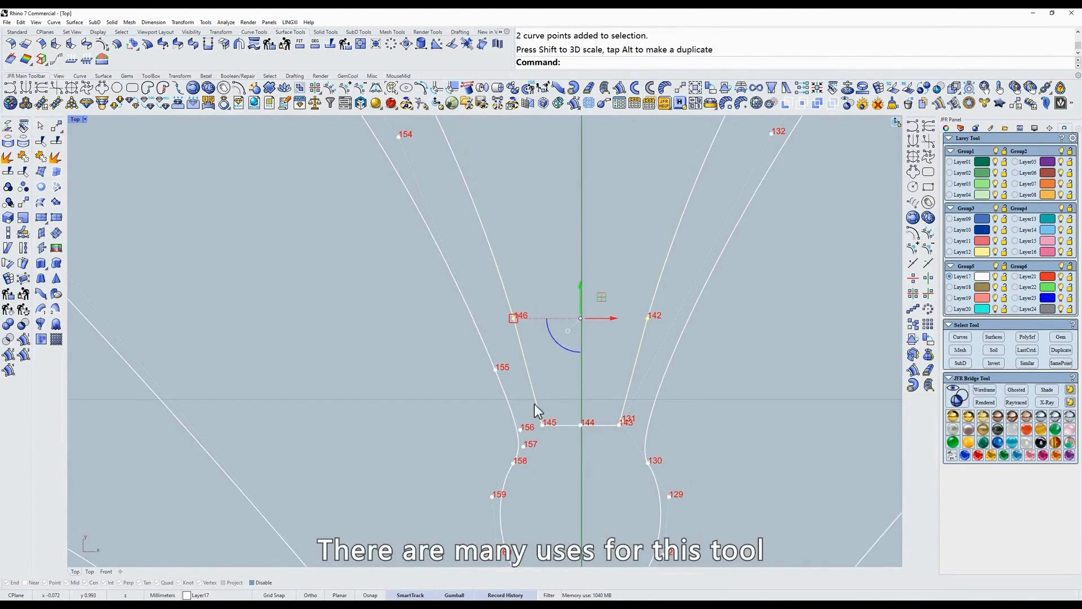
pyautogui.moveTo(534, 404); pyautogui.dragTo(637, 437)
pyautogui.keyDown('shift'); pyautogui.moveTo(654, 333); pyautogui.dragTo(683, 338); pyautogui.keyUp('shift')
pyautogui.moveTo(531, 371); pyautogui.dragTo(544, 371)
# Step: Scale antenna points 141 and 147 further inward to widen the antennae, and hide the control points
pyautogui.scroll(-4, 537, 326)
pyautogui.moveTo(350, 119); pyautogui.dragTo(356, 193, button='right')
pyautogui.moveTo(417, 186); pyautogui.dragTo(730, 116)
pyautogui.scroll(-4, 604, 129)
pyautogui.moveTo(604, 129); pyautogui.dragTo(604, 226, button='right')
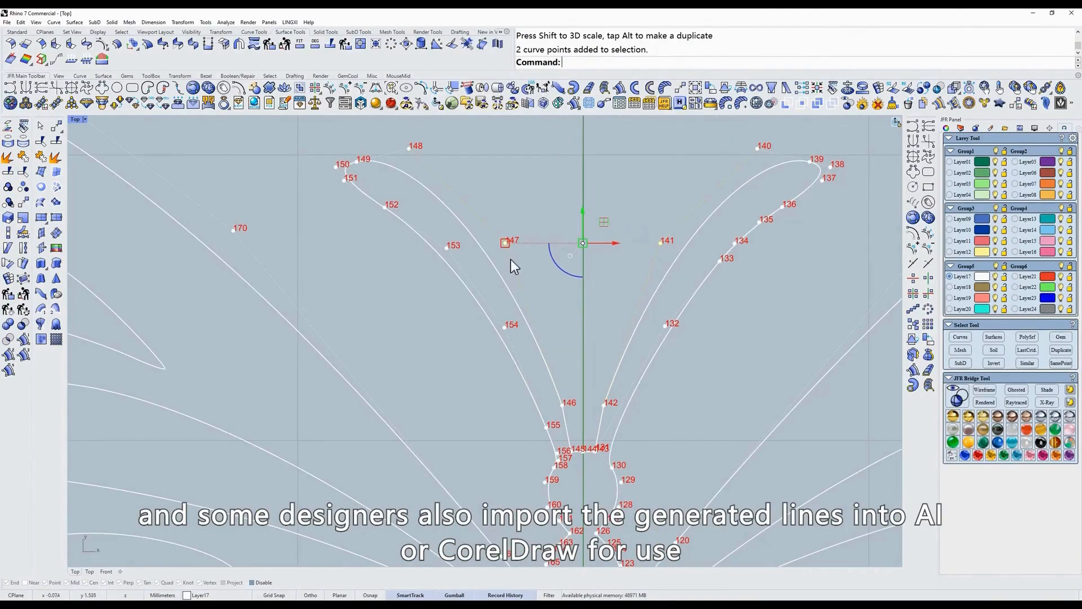
pyautogui.moveTo(507, 244); pyautogui.dragTo(526, 244)
pyautogui.press('Escape')
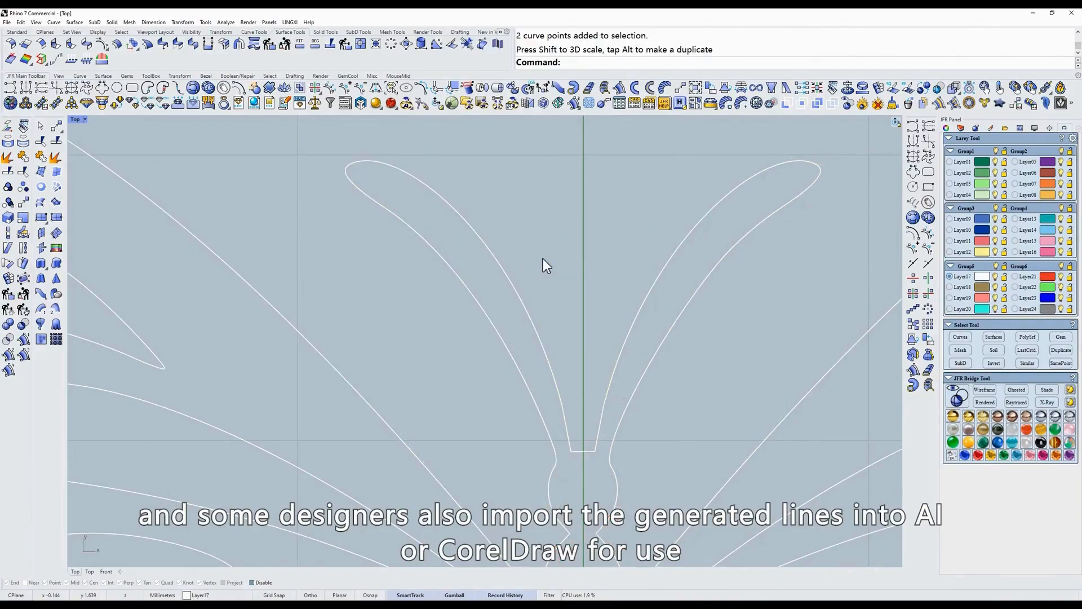
# Step: Resize all butterfly curves proportionally to an X size of 15 mm with BoxEdit
pyautogui.hotkey('ctrl', 'shift', 'e')
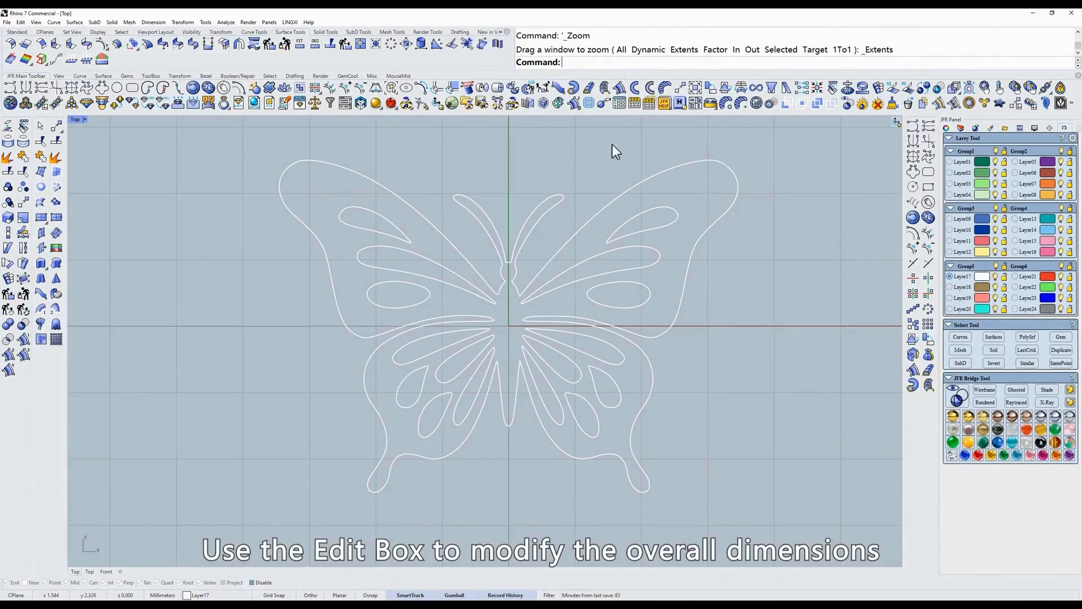
pyautogui.click(619, 107)
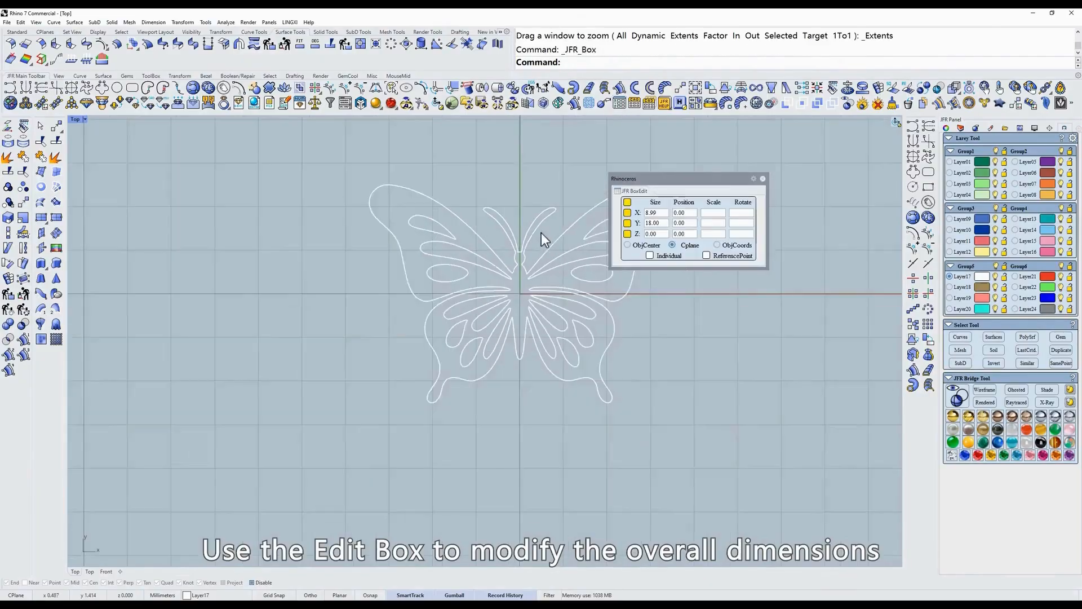
pyautogui.moveTo(596, 200); pyautogui.dragTo(237, 487)
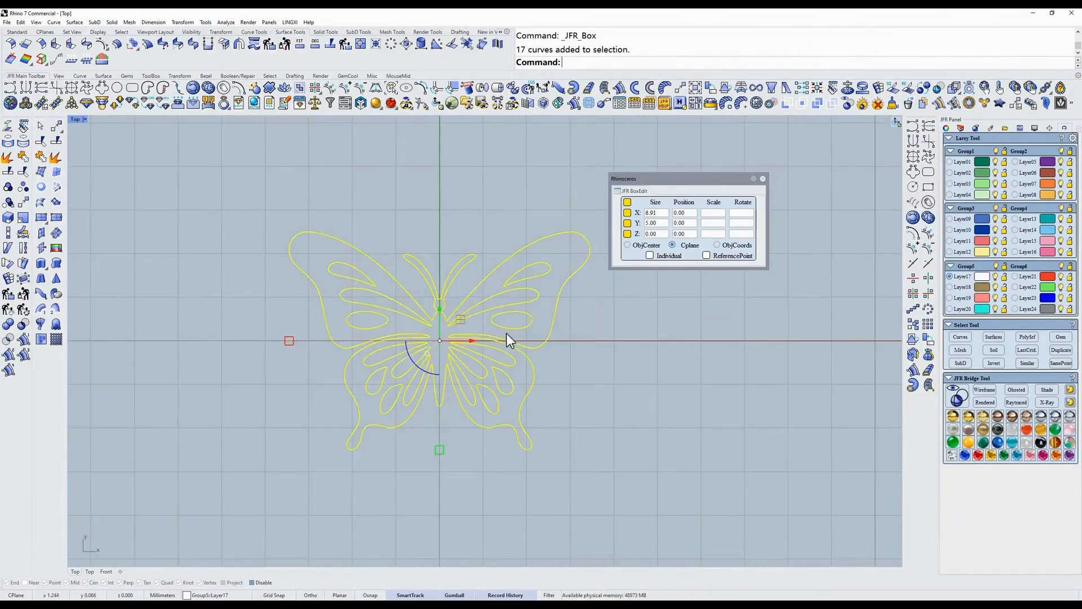
pyautogui.scroll(2, 515, 327)
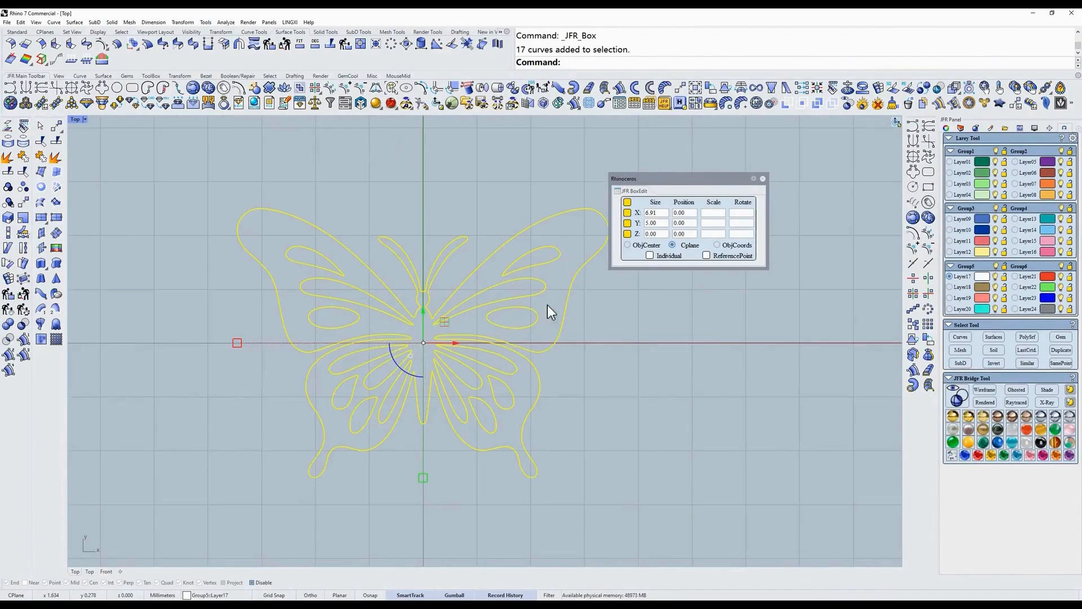
pyautogui.click(664, 212)
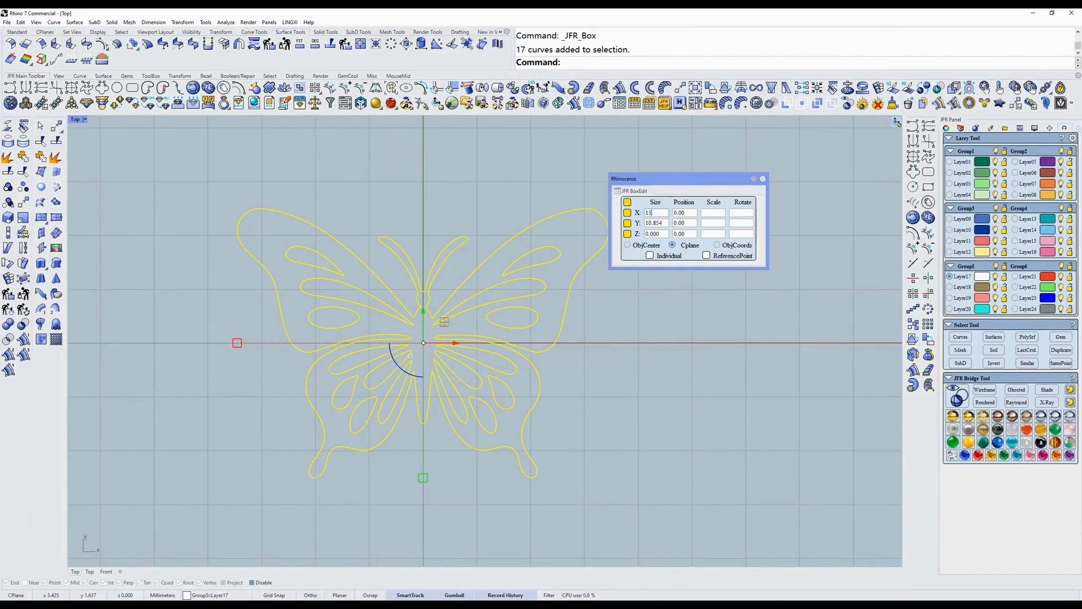
pyautogui.press('Return')
pyautogui.scroll(-3, 524, 297)
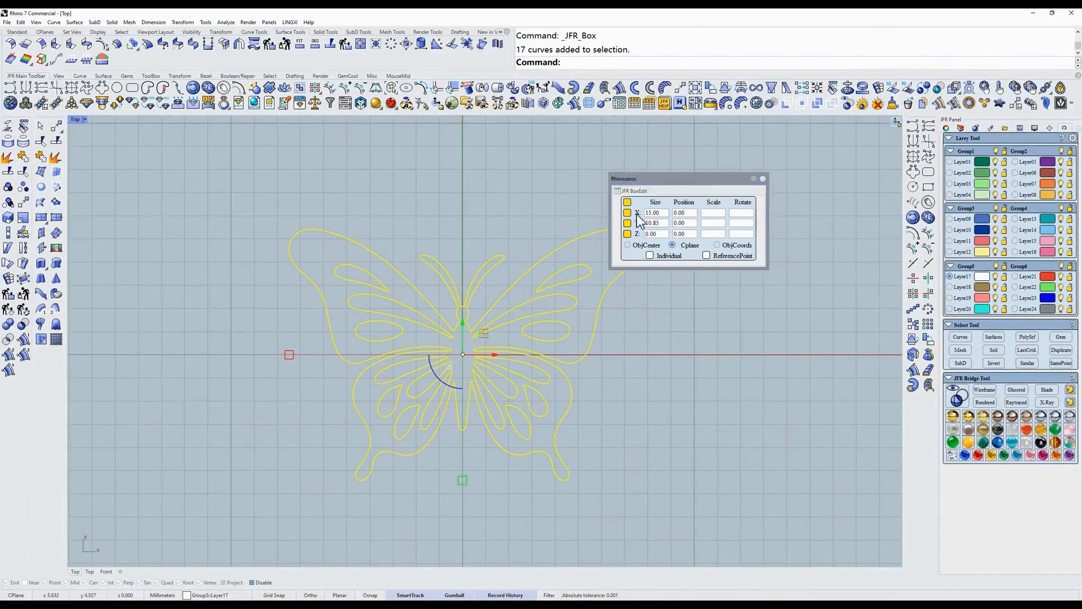
pyautogui.click(763, 179)
# Step: Create a flat surface from the butterfly's planar curves, leaving the wing cutouts open
pyautogui.moveTo(671, 218); pyautogui.dragTo(748, 218, button='right')
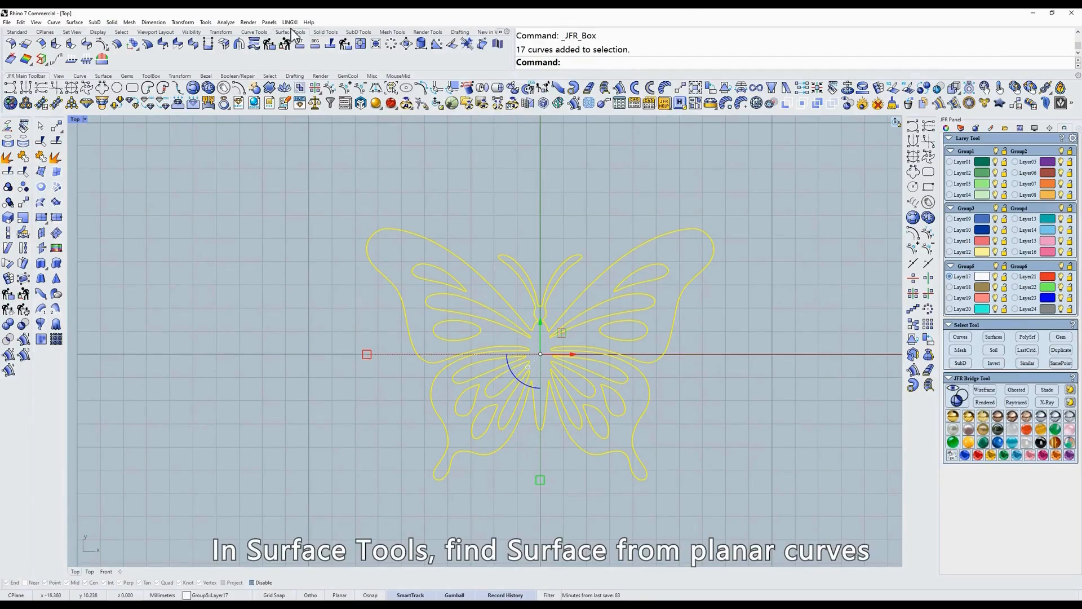
pyautogui.click(40, 188)
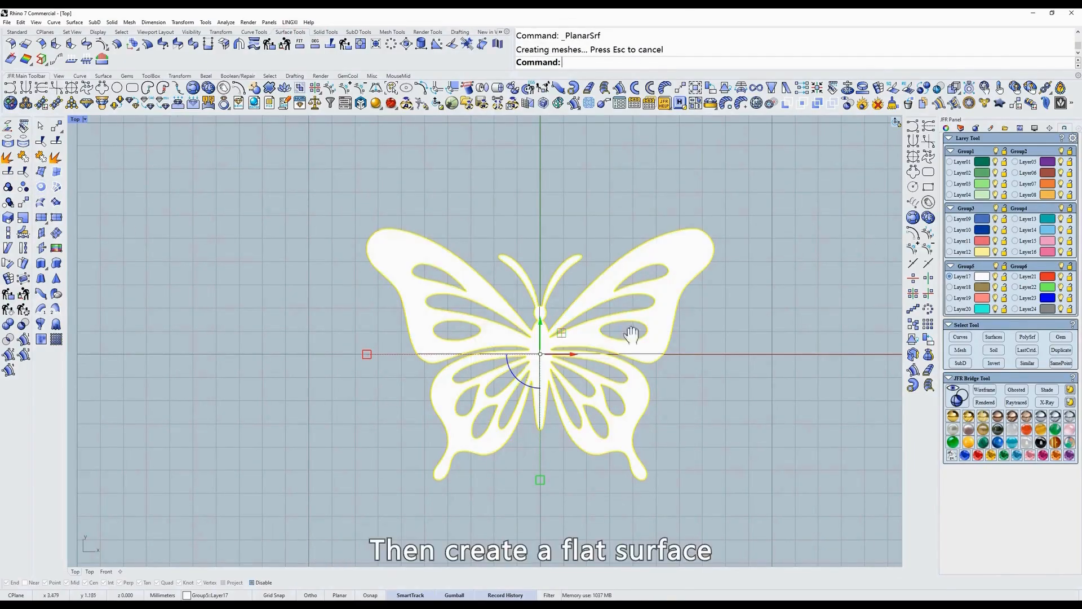
pyautogui.moveTo(633, 333); pyautogui.dragTo(612, 300, button='right')
pyautogui.click(783, 353)
# Step: Extrude the butterfly surface 1 mm upward into a solid in the Front view
pyautogui.click(518, 313)
pyautogui.write('f')
pyautogui.press('Return')
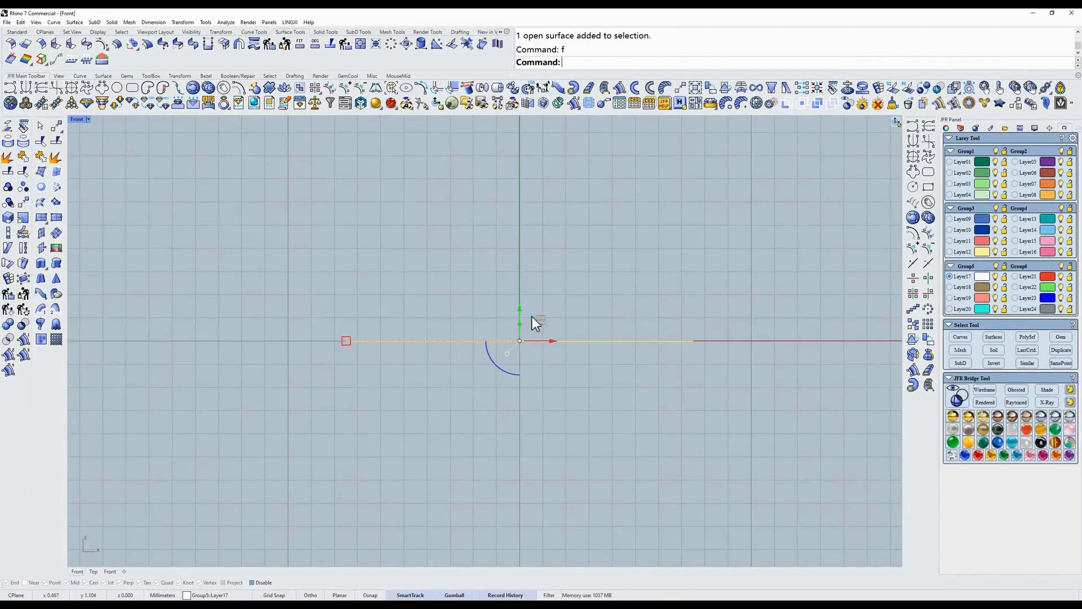
pyautogui.scroll(3, 533, 316)
pyautogui.click(510, 346)
pyautogui.write('1')
pyautogui.press('Return')
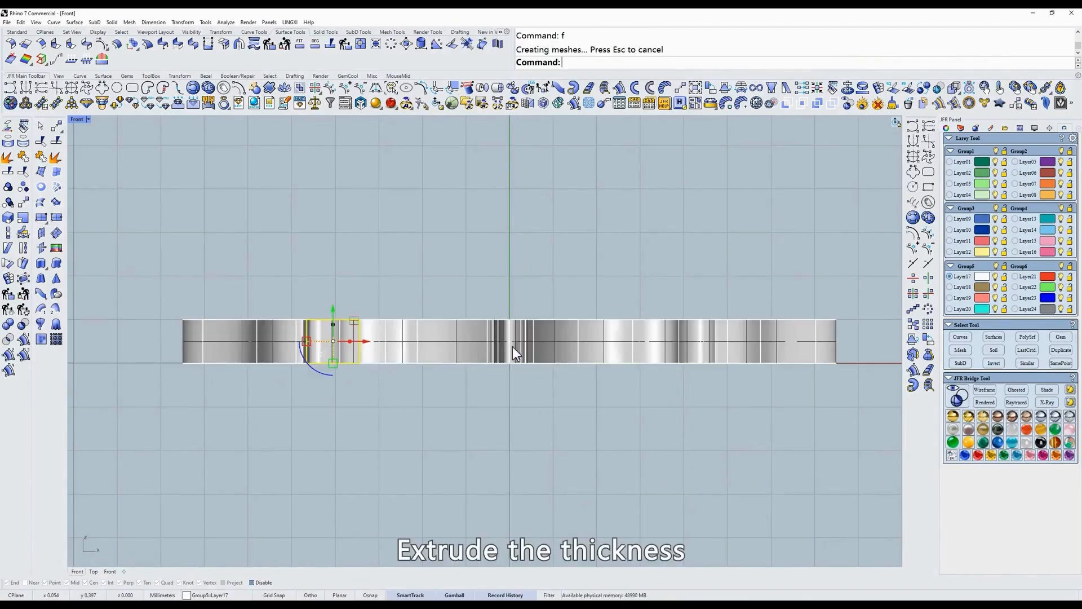
# Step: Select the butterfly solid in the Top view, start QuadRemesh, and preview the quad mesh in wireframe display
pyautogui.scroll(-8, 645, 254)
pyautogui.keyDown('ctrl'); pyautogui.keyDown('shift'); pyautogui.moveTo(644, 255); pyautogui.dragTo(614, 298, button='right'); pyautogui.keyUp('shift'); pyautogui.keyUp('ctrl')
pyautogui.write('t')
pyautogui.press('Return')
pyautogui.scroll(6, 578, 296)
pyautogui.click(596, 248)
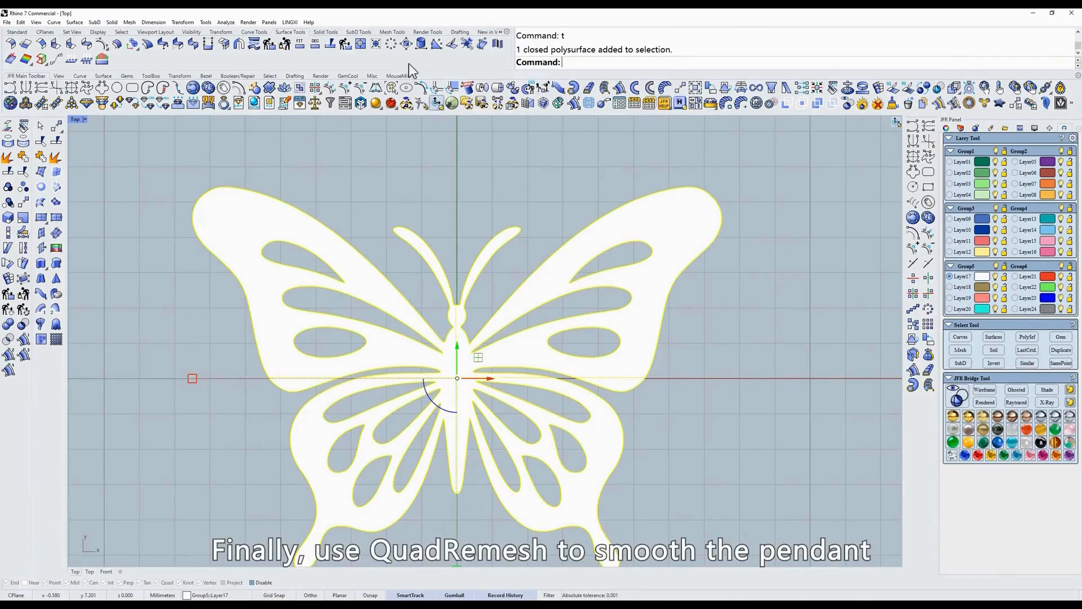
pyautogui.click(359, 32)
pyautogui.click(61, 64)
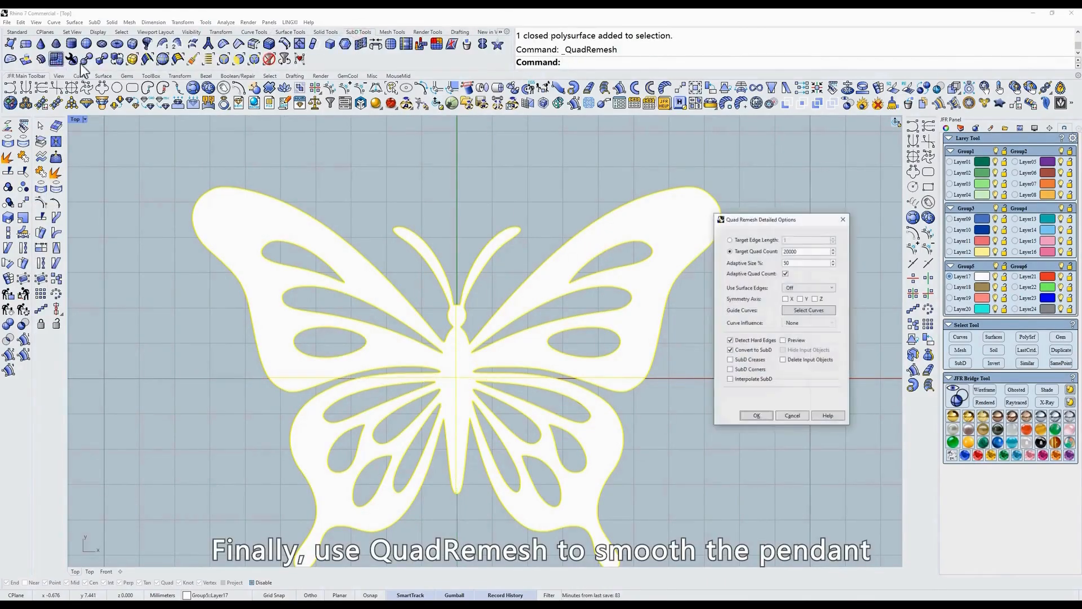
pyautogui.click(783, 341)
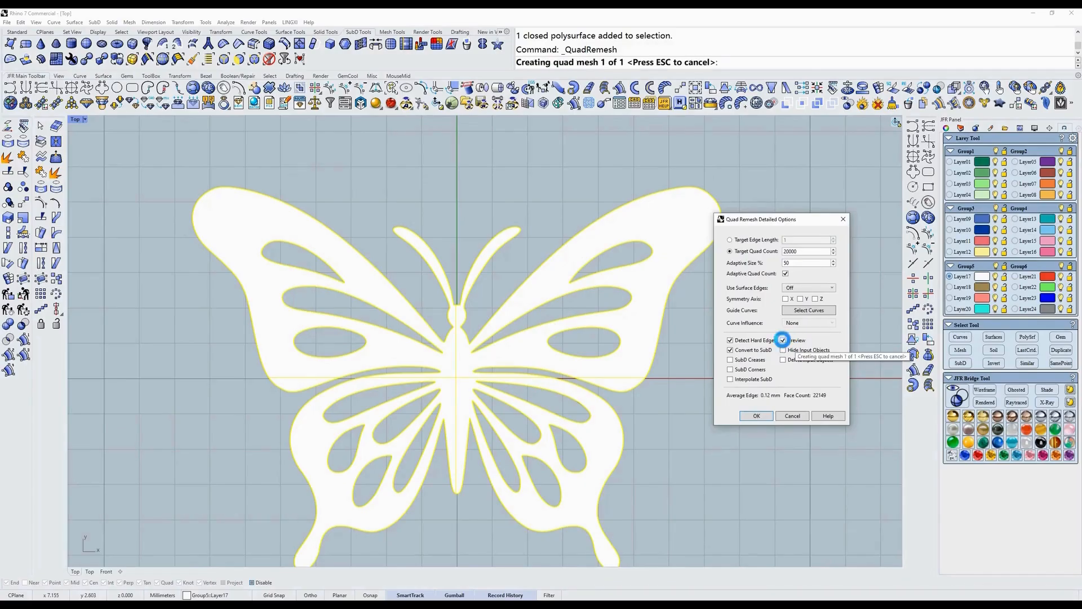
pyautogui.write('w')
pyautogui.press('Return')
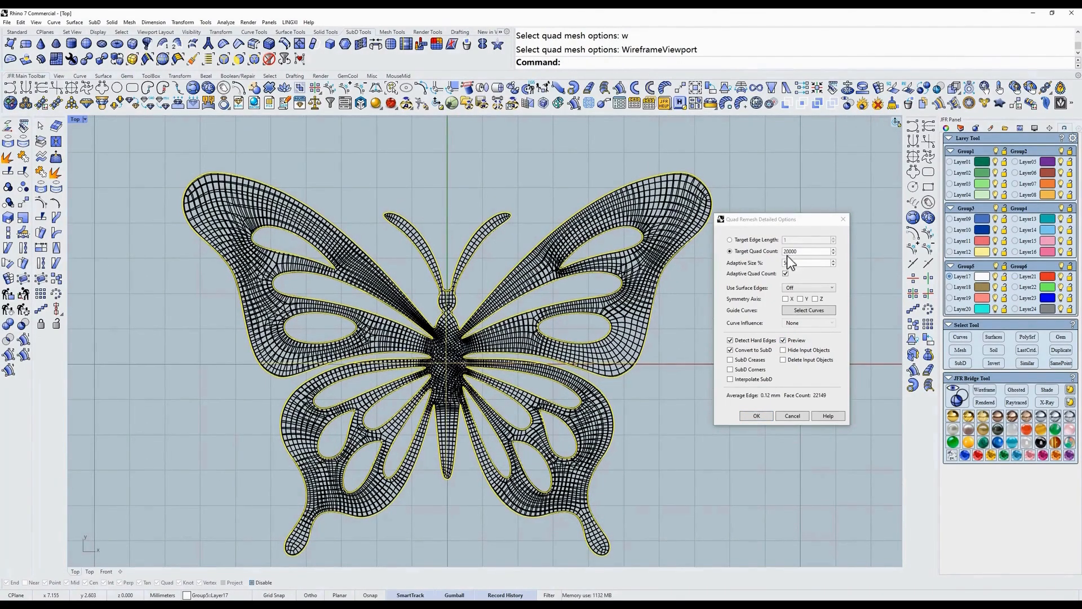
# Step: Set the target quad count to 30000 and create the butterfly's SubD
pyautogui.doubleClick(790, 252)
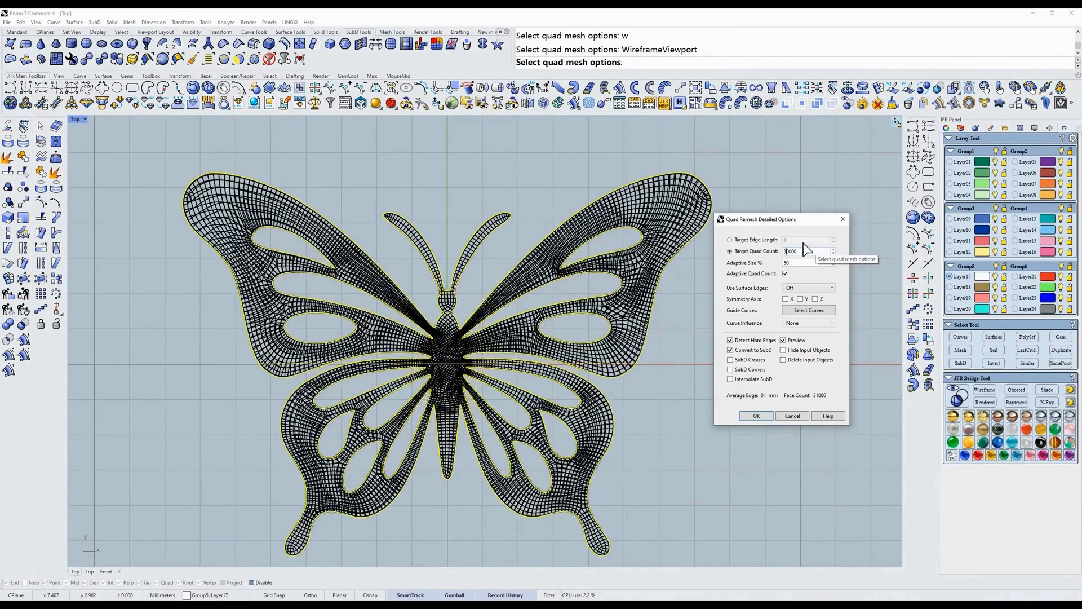
pyautogui.click(763, 418)
# Step: Examine the remeshed butterfly in shaded display, checking the smoothness of its edges and wing cutouts
pyautogui.moveTo(599, 330)
pyautogui.mouseDown(button='right')
pyautogui.moveTo(625, 337)
pyautogui.moveTo(684, 323)
pyautogui.moveTo(543, 312)
pyautogui.moveTo(568, 319)
pyautogui.moveTo(567, 354)
pyautogui.moveTo(563, 328)
pyautogui.mouseUp(button='right')
pyautogui.write('s')
pyautogui.press('space')
pyautogui.hotkey('ctrl', 'i')
pyautogui.write('d')
pyautogui.press('space')
pyautogui.write('s')
pyautogui.press('space')
pyautogui.write('d')
pyautogui.press('space')
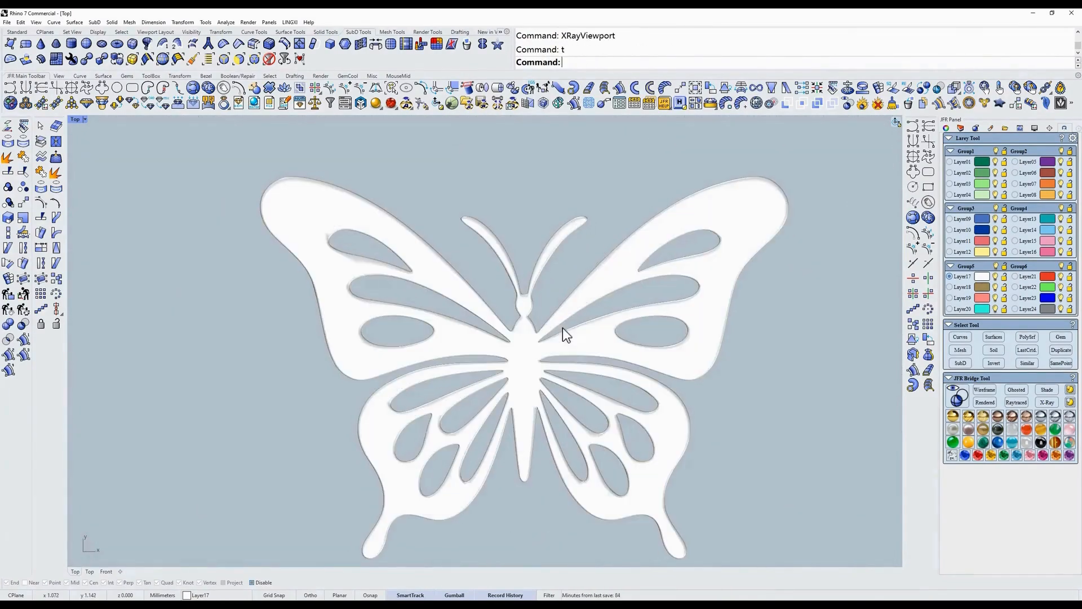
pyautogui.press('Tab')
pyautogui.moveTo(575, 388); pyautogui.dragTo(563, 445, button='right')
# Step: In wireframe display, draw a circle at the right wing tip and build a round loop clasp from it, mirrored to the left wing tip
pyautogui.write('w')
pyautogui.press('space')
pyautogui.click(117, 88)
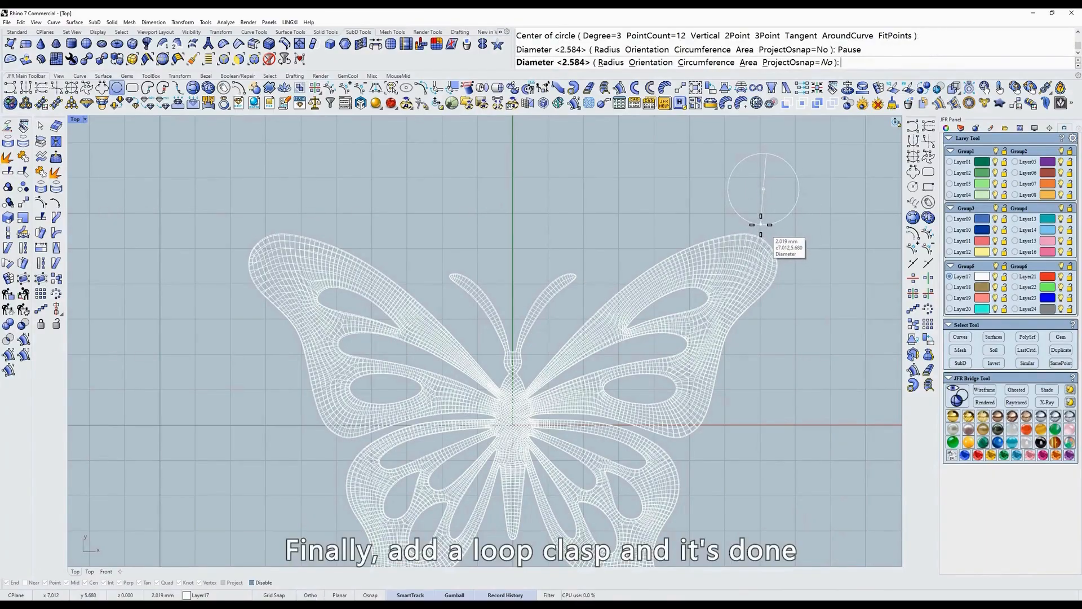
pyautogui.click(786, 203)
pyautogui.scroll(3, 749, 193)
pyautogui.click(636, 88)
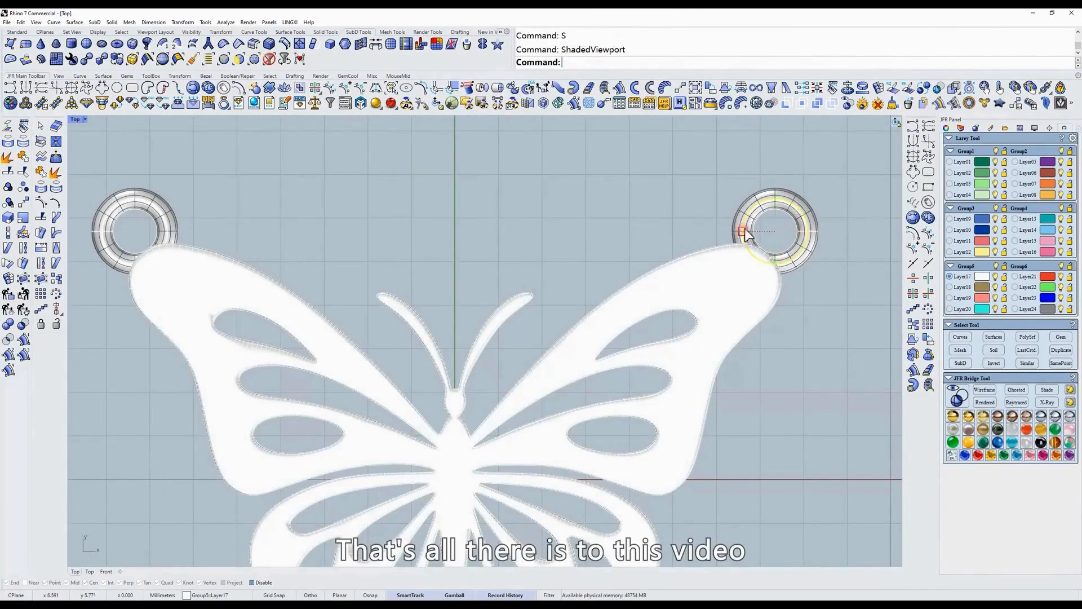
# Step: Select the right loop clasp's circle and adjust its position at the wing tip, updating both clasps
pyautogui.click(747, 233)
pyautogui.scroll(-2, 783, 206)
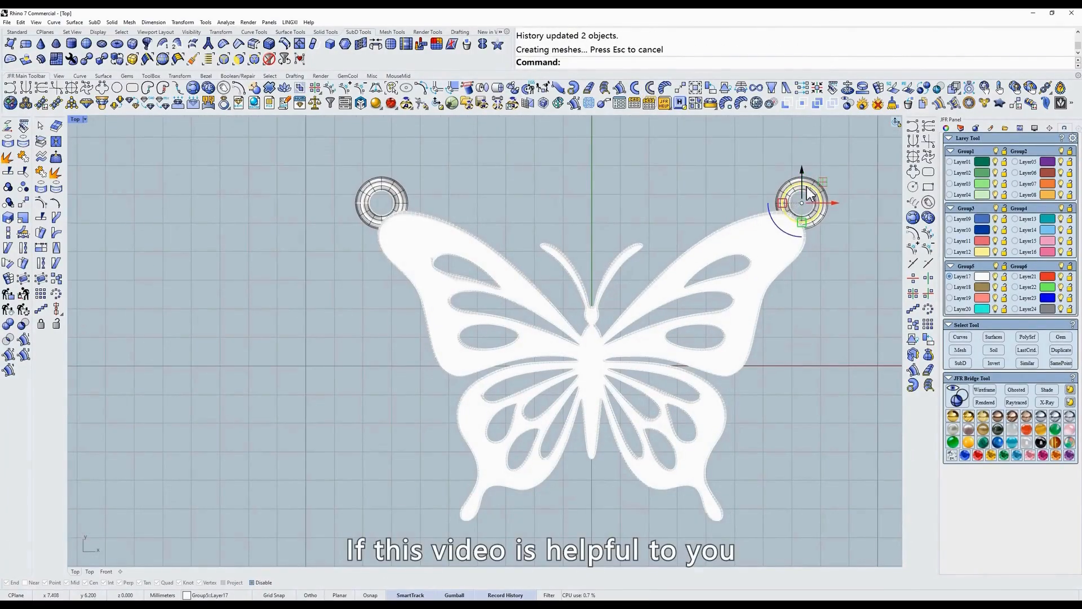